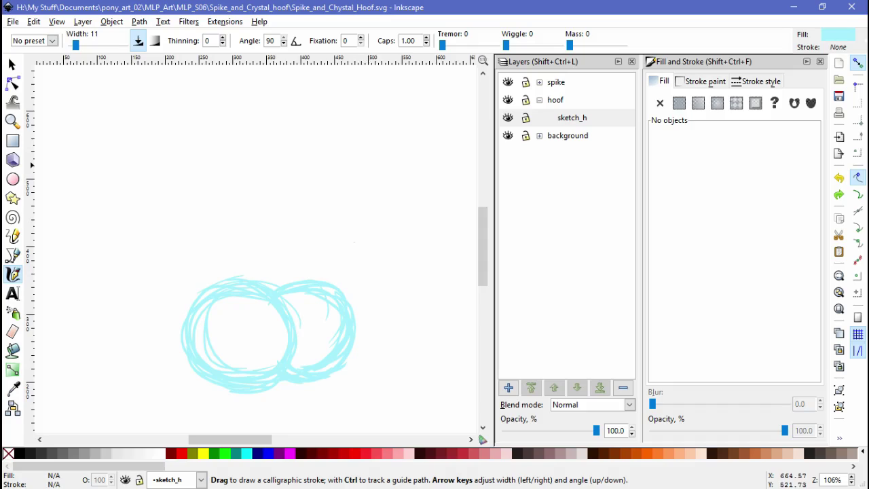
Step: Cut the two overlapping body circles out of the sketch_h layer
{"action": "key", "text": "shift+ctrl+n"}
{"action": "left_click", "coordinate": [422, 290]}
{"action": "key", "text": "s"}
{"action": "left_click_drag", "start_coordinate": [132, 246], "coordinate": [406, 415]}
{"action": "key", "text": "Delete"}
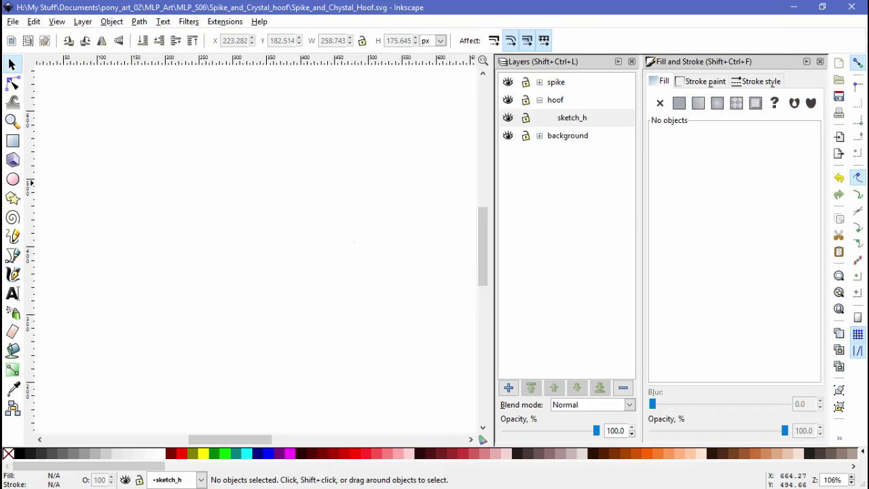
Step: Add a sublayer inside sketch_h with the default name and paste the body circles in place on it
{"action": "key", "text": "shift+ctrl+n"}
{"action": "key", "text": "Tab"}
{"action": "key", "text": "alt+Down"}
{"action": "key", "text": "Down"}
{"action": "key", "text": "Down"}
{"action": "key", "text": "Return"}
{"action": "key", "text": "Return"}
{"action": "key", "text": "alt+e"}
{"action": "key", "text": "i"}
{"action": "key", "text": "c"}
{"action": "left_click_drag", "start_coordinate": [85, 255], "coordinate": [63, 214]}
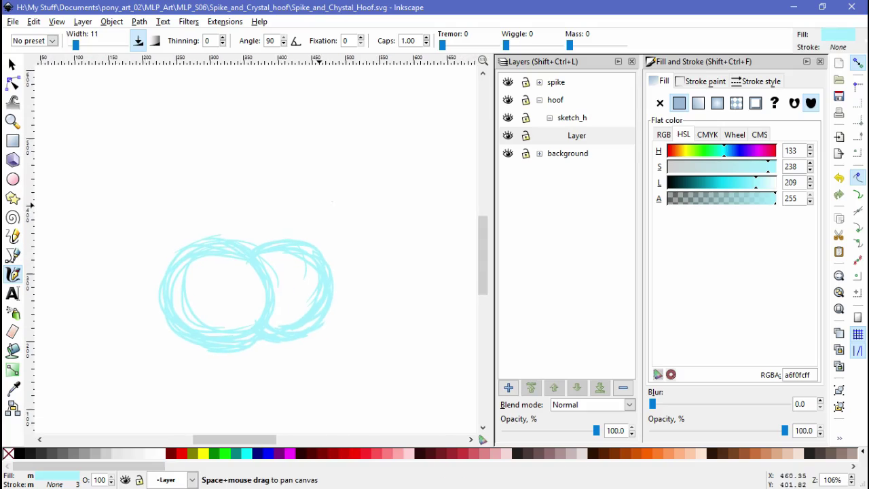
Step: Add a layer above the body circles' layer and sketch a light cyan head circle above the body
{"action": "key", "text": "shift+ctrl+n"}
{"action": "key", "text": "Return"}
{"action": "mouse_move", "coordinate": [192, 161]}
{"action": "left_mouse_down"}
{"action": "mouse_move", "coordinate": [167, 178]}
{"action": "mouse_move", "coordinate": [197, 226]}
{"action": "left_mouse_up"}
{"action": "mouse_move", "coordinate": [163, 157]}
{"action": "left_mouse_down"}
{"action": "mouse_move", "coordinate": [195, 139]}
{"action": "mouse_move", "coordinate": [244, 220]}
{"action": "left_mouse_up"}
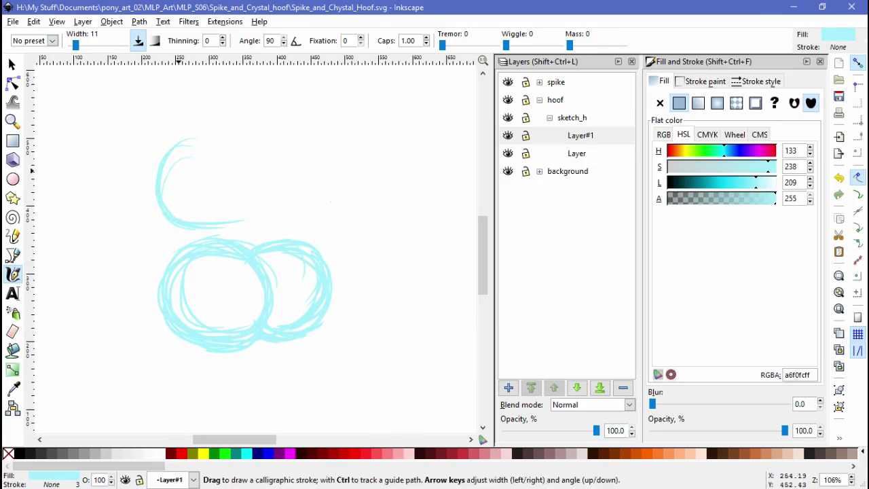
{"action": "mouse_move", "coordinate": [197, 139]}
{"action": "left_mouse_down"}
{"action": "mouse_move", "coordinate": [219, 128]}
{"action": "mouse_move", "coordinate": [267, 197]}
{"action": "left_mouse_up"}
{"action": "left_click_drag", "start_coordinate": [245, 134], "coordinate": [260, 224]}
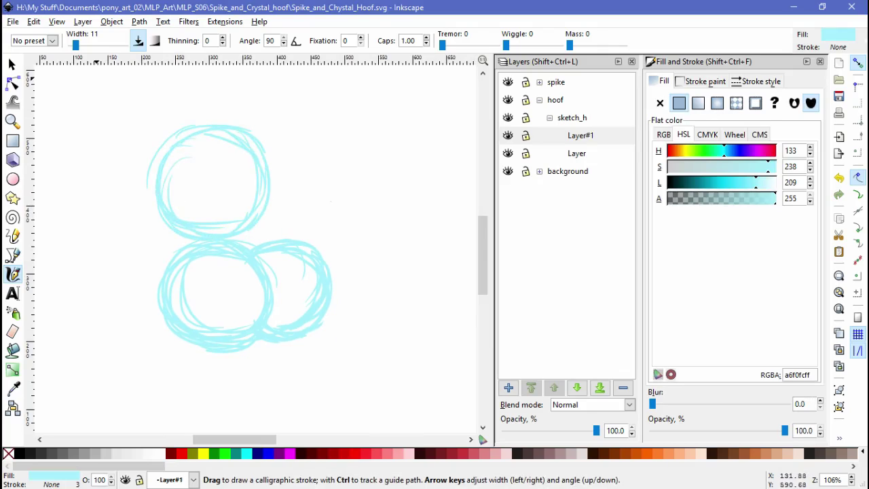
Step: Lock the body circles' layer and move the head circle slightly to the left
{"action": "key", "text": "s"}
{"action": "left_click", "coordinate": [526, 154]}
{"action": "key", "text": "ctrl+a"}
{"action": "key", "text": "Escape"}
{"action": "left_click_drag", "start_coordinate": [111, 101], "coordinate": [292, 239]}
{"action": "left_click_drag", "start_coordinate": [255, 178], "coordinate": [224, 173]}
{"action": "left_click", "coordinate": [373, 270]}
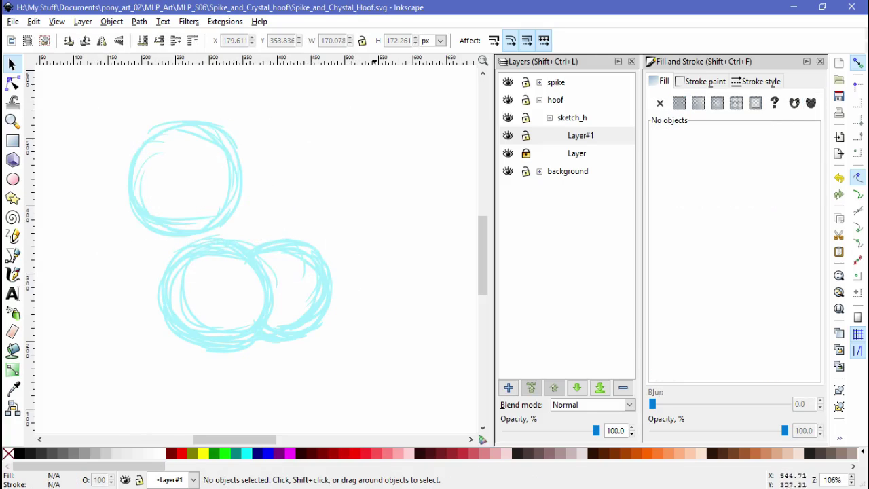
Step: Add a new layer above the head circle's layer and lock the head layer
{"action": "key", "text": "ctrl+shift+n"}
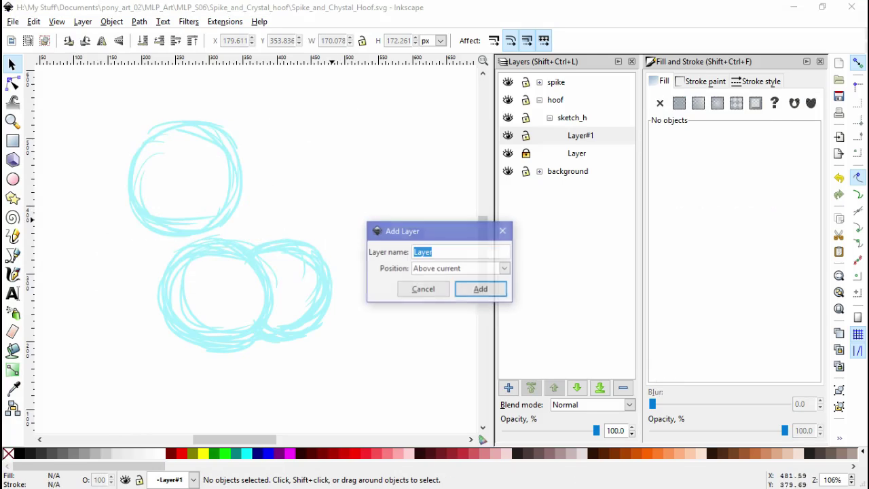
{"action": "key", "text": "Return"}
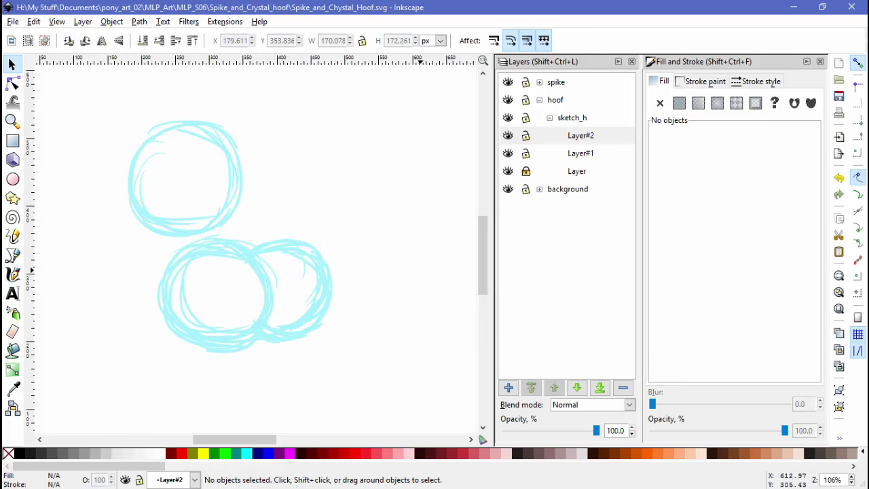
{"action": "left_click", "coordinate": [12, 273]}
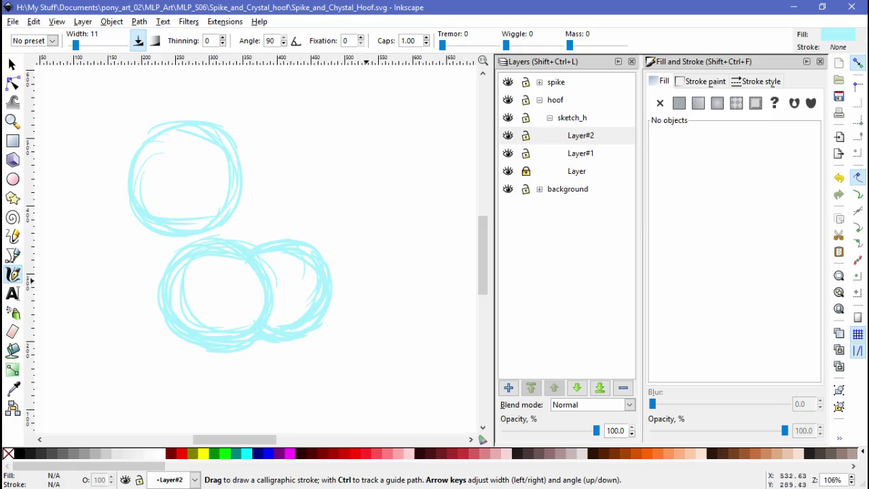
{"action": "left_click_drag", "start_coordinate": [291, 199], "coordinate": [295, 238]}
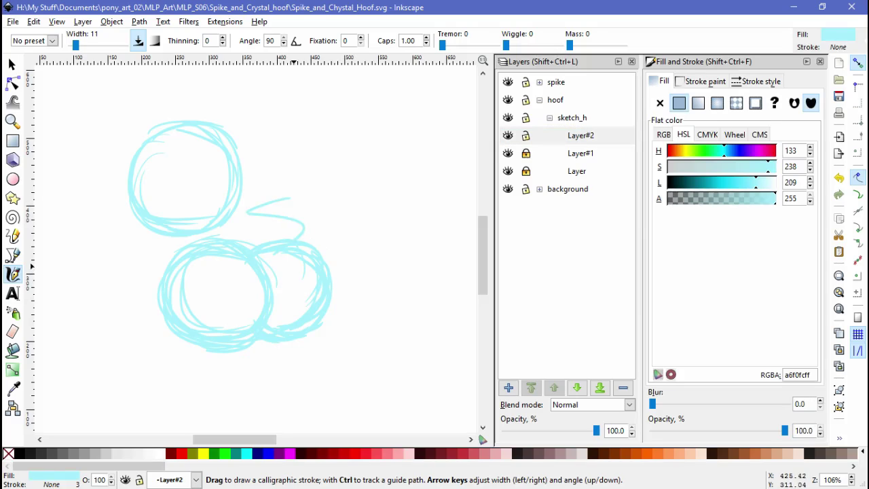
{"action": "key", "text": "ctrl+z"}
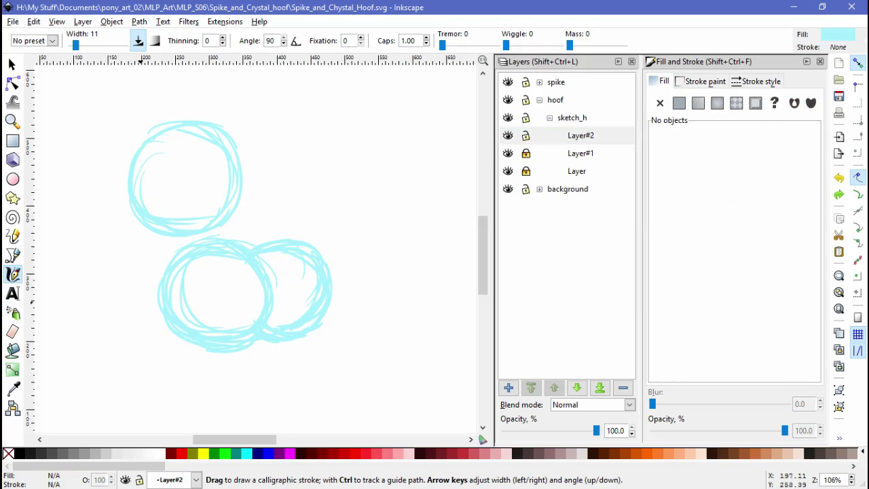
Step: Sketch the two folded front legs in light cyan strokes around the lower part of the front body circle
{"action": "left_click_drag", "start_coordinate": [131, 310], "coordinate": [176, 262]}
{"action": "mouse_move", "coordinate": [128, 333]}
{"action": "left_mouse_down"}
{"action": "mouse_move", "coordinate": [156, 344]}
{"action": "mouse_move", "coordinate": [290, 340]}
{"action": "mouse_move", "coordinate": [260, 268]}
{"action": "left_mouse_up"}
{"action": "left_click_drag", "start_coordinate": [153, 387], "coordinate": [258, 354]}
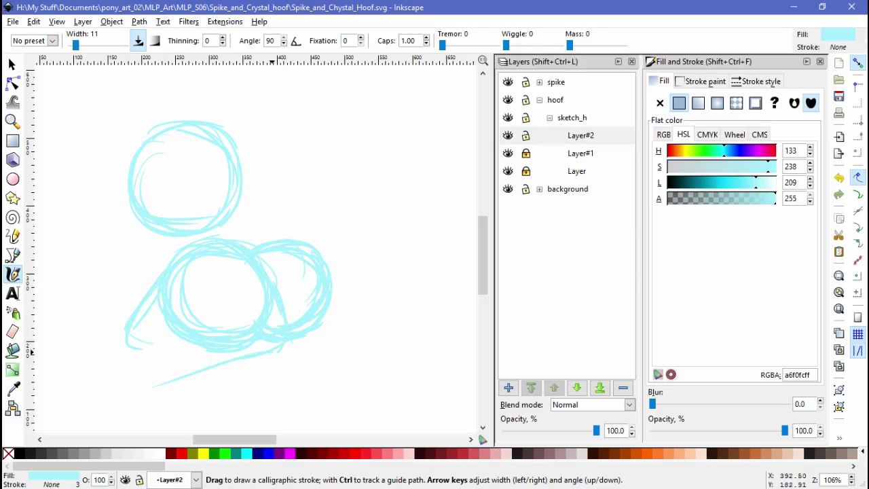
{"action": "mouse_move", "coordinate": [154, 355]}
{"action": "left_mouse_down"}
{"action": "mouse_move", "coordinate": [169, 333]}
{"action": "mouse_move", "coordinate": [173, 384]}
{"action": "left_mouse_up"}
{"action": "left_click_drag", "start_coordinate": [230, 325], "coordinate": [250, 315]}
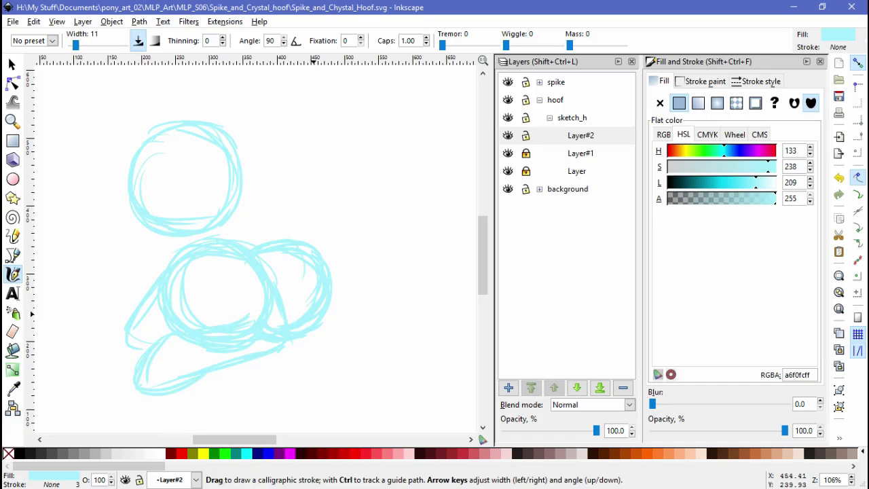
Step: Add a new layer above the front legs' layer and lock the legs' layer
{"action": "key", "text": "ctrl+shift+n"}
{"action": "key", "text": "Return"}
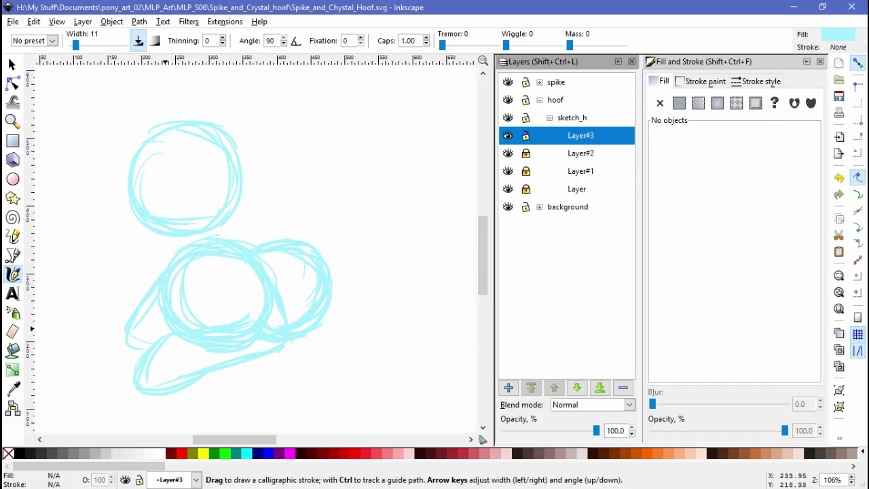
{"action": "scroll", "coordinate": [244, 360], "scroll_direction": "up", "scroll_amount": 2}
{"action": "mouse_move", "coordinate": [193, 248]}
{"action": "left_mouse_down"}
{"action": "mouse_move", "coordinate": [266, 305]}
{"action": "mouse_move", "coordinate": [272, 323]}
{"action": "left_mouse_up"}
{"action": "key", "text": "Escape"}
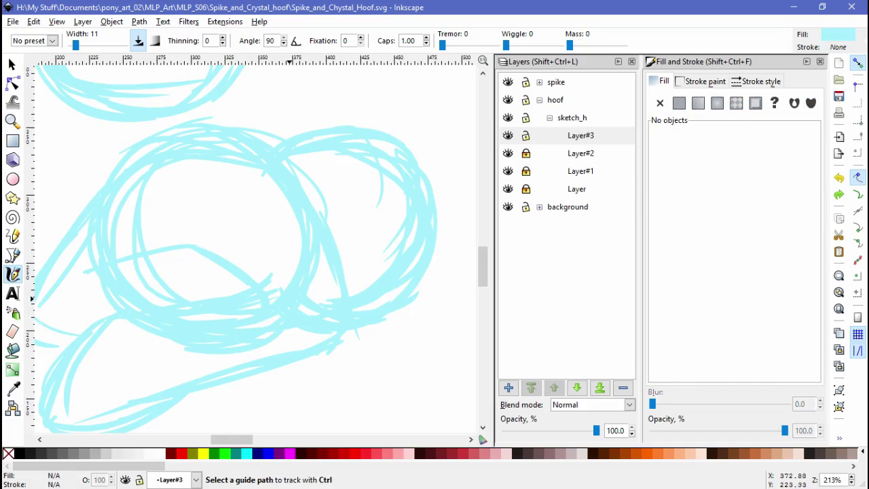
{"action": "scroll", "coordinate": [296, 287], "scroll_direction": "down", "scroll_amount": 2}
{"action": "key", "text": "ctrl+z"}
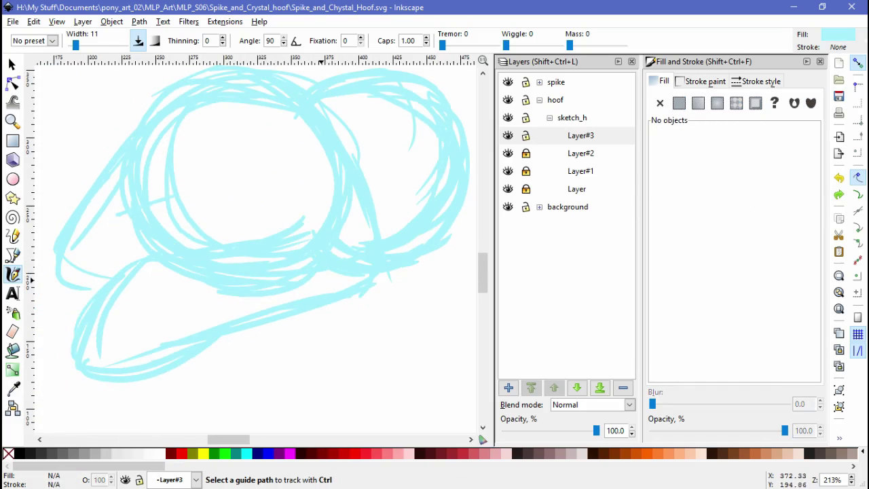
Step: Sample the medium green 26a692 swatch beside the page as the calligraphic stroke colour
{"action": "scroll", "coordinate": [258, 279], "scroll_direction": "down", "scroll_amount": 5}
{"action": "left_click_drag", "start_coordinate": [258, 278], "coordinate": [34, 345]}
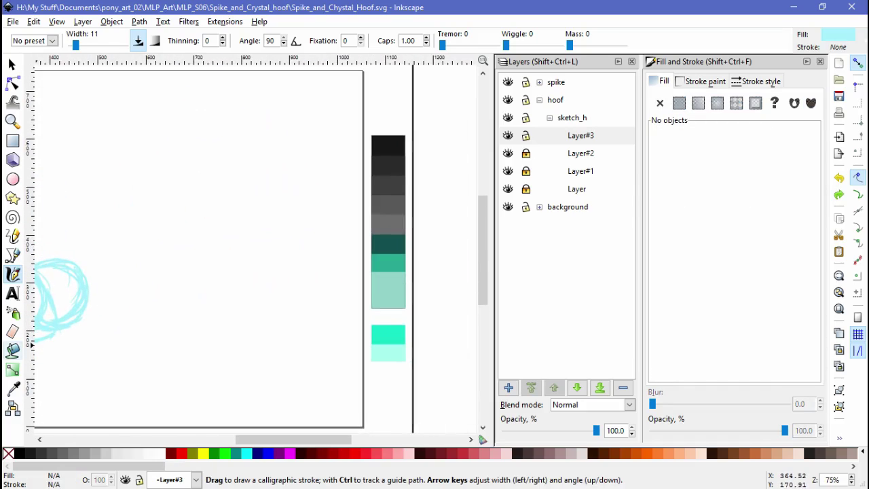
{"action": "left_click", "coordinate": [13, 388]}
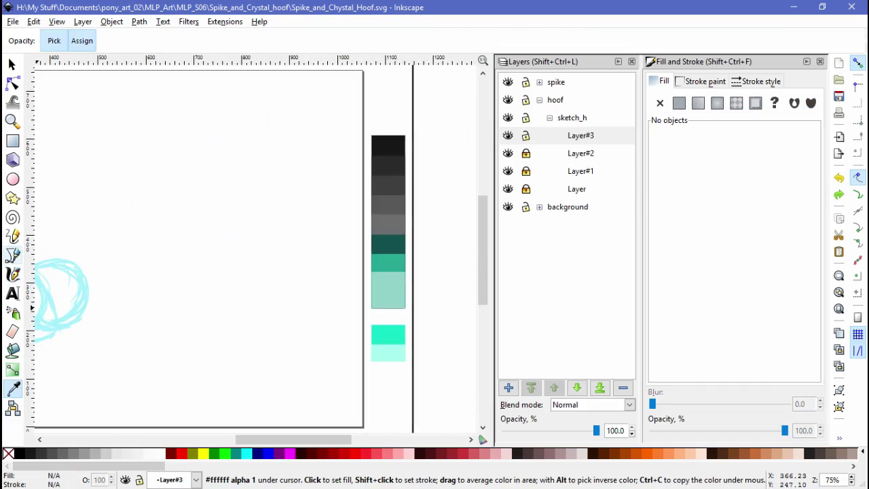
{"action": "key", "text": "c"}
Step: Sketch a green curved leg outline with a rounded lower end across the front body circle
{"action": "left_click_drag", "start_coordinate": [129, 309], "coordinate": [190, 244]}
{"action": "key", "text": "ctrl+z"}
{"action": "scroll", "coordinate": [68, 299], "scroll_direction": "up", "scroll_amount": 5}
{"action": "mouse_move", "coordinate": [127, 235]}
{"action": "left_mouse_down"}
{"action": "mouse_move", "coordinate": [249, 211]}
{"action": "mouse_move", "coordinate": [298, 275]}
{"action": "left_mouse_up"}
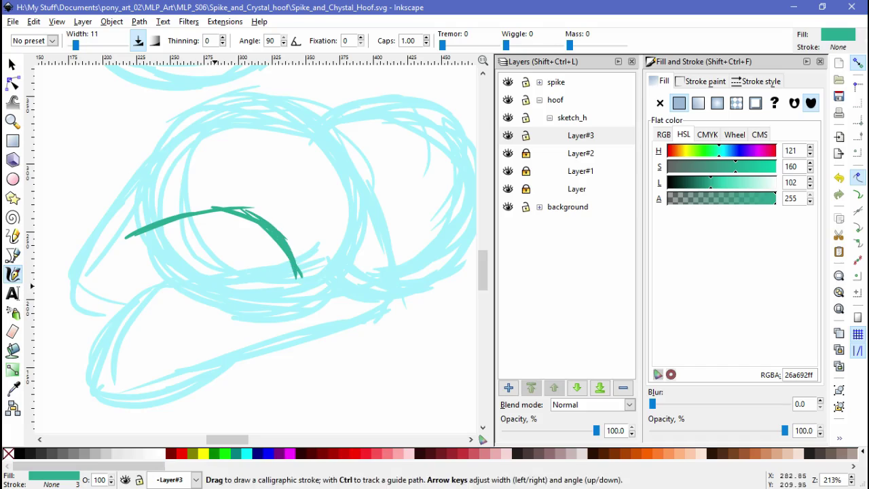
{"action": "left_click_drag", "start_coordinate": [197, 281], "coordinate": [294, 297]}
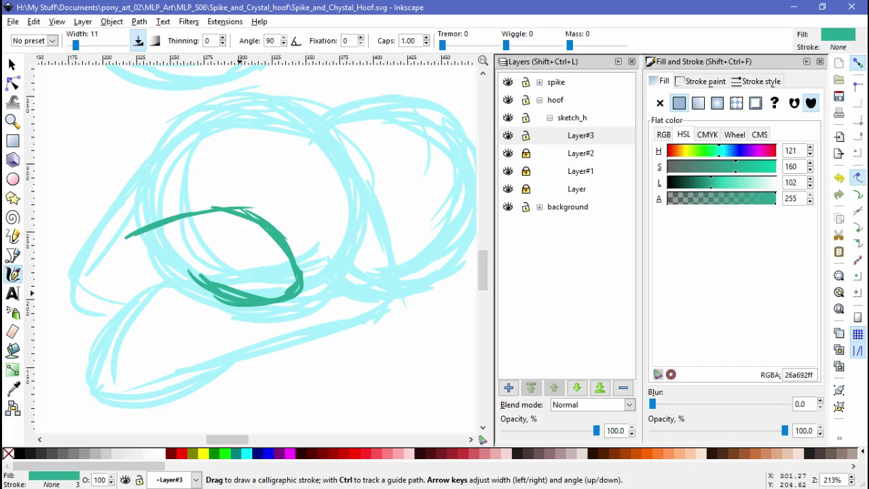
Step: Add a new layer above the green leg outline's layer and lock Layer#3
{"action": "left_click_drag", "start_coordinate": [401, 213], "coordinate": [363, 243]}
{"action": "key", "text": "ctrl+shift+n"}
{"action": "key", "text": "Return"}
{"action": "left_click", "coordinate": [526, 153]}
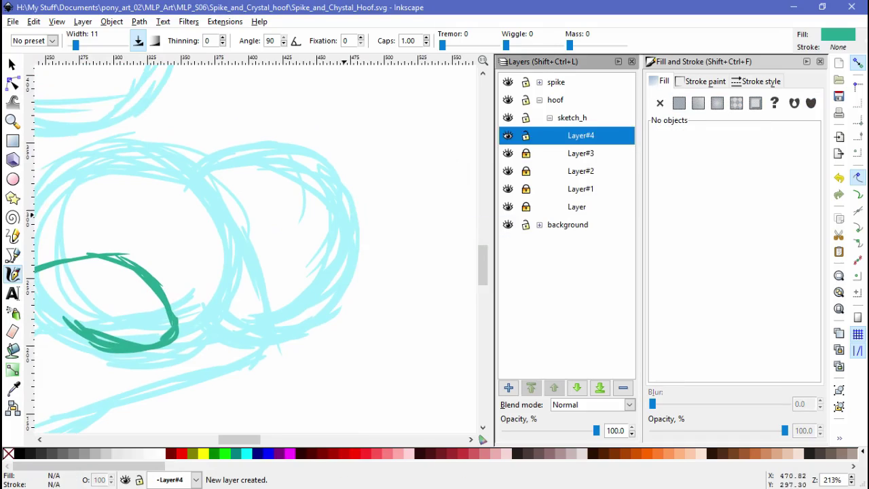
{"action": "left_click_drag", "start_coordinate": [329, 182], "coordinate": [268, 316]}
{"action": "left_click_drag", "start_coordinate": [309, 342], "coordinate": [265, 293]}
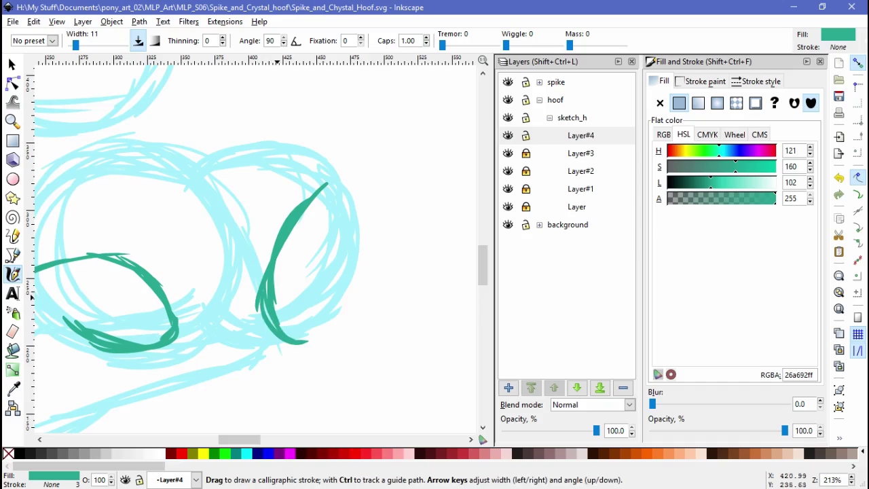
{"action": "mouse_move", "coordinate": [329, 164]}
{"action": "left_mouse_down"}
{"action": "mouse_move", "coordinate": [382, 261]}
{"action": "mouse_move", "coordinate": [372, 311]}
{"action": "left_mouse_up"}
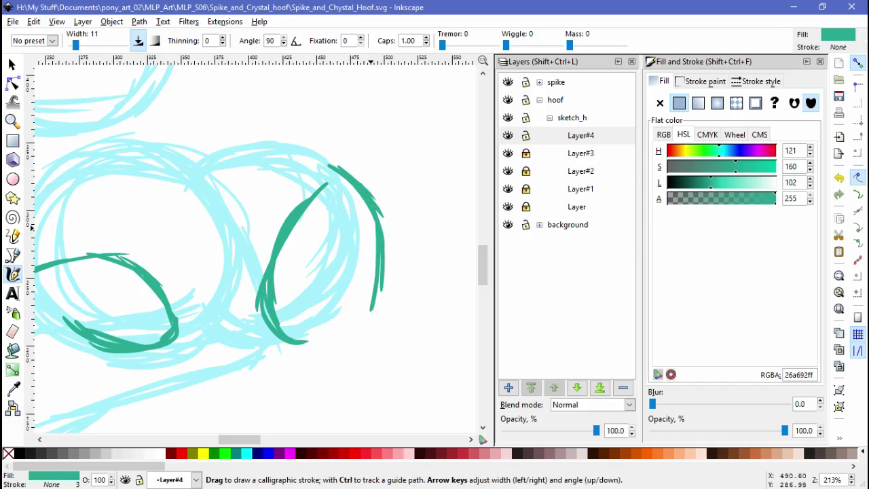
{"action": "left_click_drag", "start_coordinate": [311, 361], "coordinate": [328, 296]}
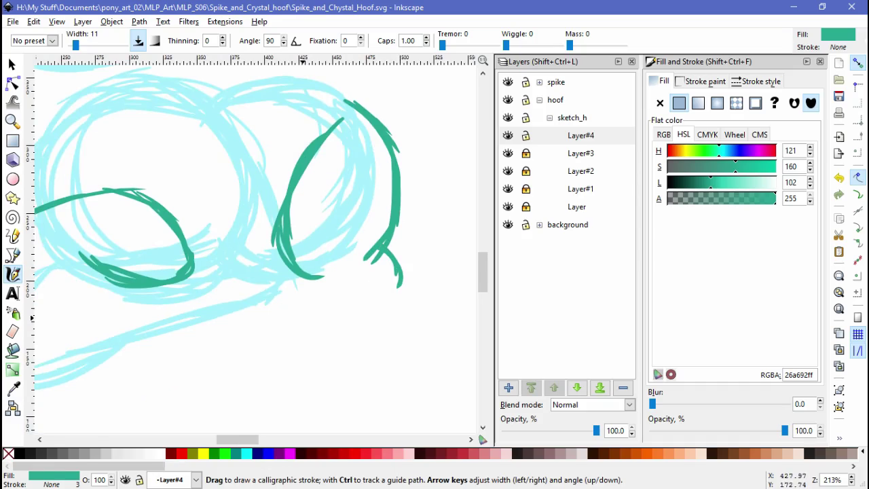
{"action": "left_click_drag", "start_coordinate": [294, 277], "coordinate": [189, 335]}
{"action": "left_click_drag", "start_coordinate": [194, 272], "coordinate": [170, 271]}
{"action": "key", "text": "ctrl+z"}
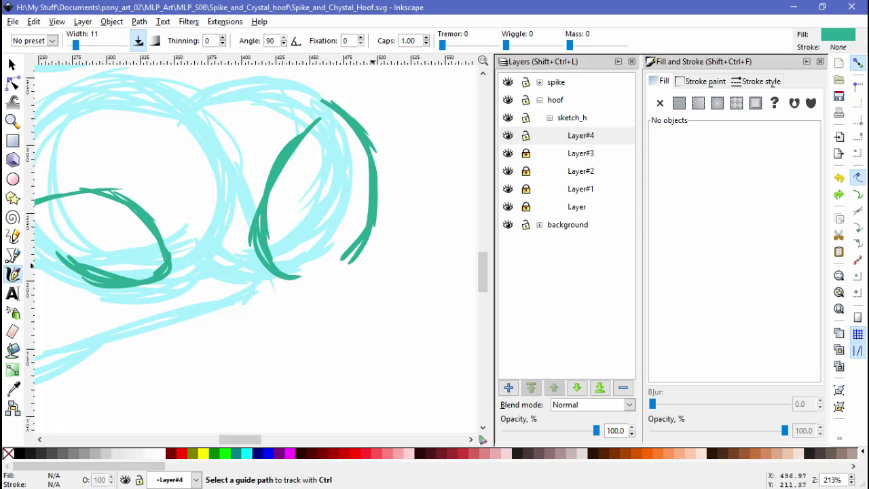
{"action": "key", "text": "ctrl+z"}
{"action": "key", "text": "ctrl+z"}
{"action": "key", "text": "ctrl+z"}
{"action": "key", "text": "ctrl+z"}
{"action": "key", "text": "ctrl+z"}
{"action": "key", "text": "ctrl+z"}
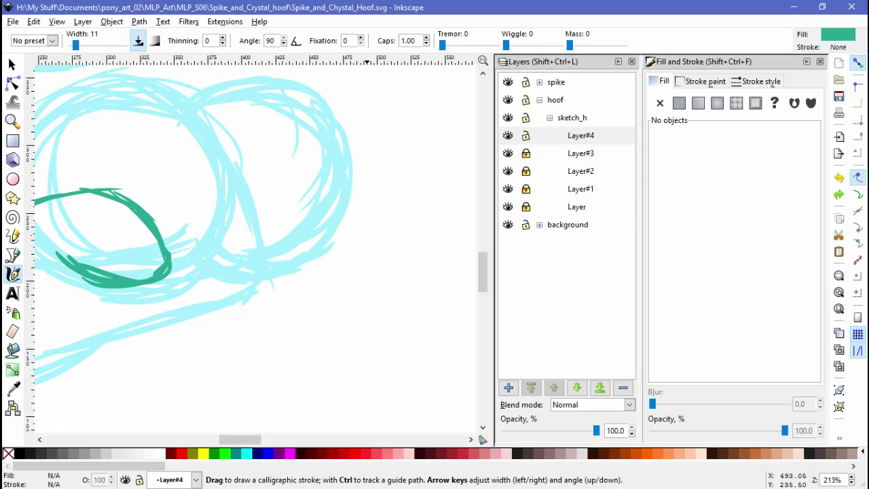
Step: Sketch the hind leg in green along the rear body circle, ending in a rounded hoof with a flat base
{"action": "mouse_move", "coordinate": [315, 97]}
{"action": "left_mouse_down"}
{"action": "mouse_move", "coordinate": [363, 151]}
{"action": "mouse_move", "coordinate": [370, 193]}
{"action": "mouse_move", "coordinate": [346, 270]}
{"action": "left_mouse_up"}
{"action": "mouse_move", "coordinate": [289, 148]}
{"action": "left_mouse_down"}
{"action": "mouse_move", "coordinate": [292, 257]}
{"action": "mouse_move", "coordinate": [307, 276]}
{"action": "mouse_move", "coordinate": [382, 217]}
{"action": "mouse_move", "coordinate": [374, 181]}
{"action": "left_mouse_up"}
{"action": "mouse_move", "coordinate": [269, 330]}
{"action": "left_mouse_down"}
{"action": "mouse_move", "coordinate": [311, 339]}
{"action": "mouse_move", "coordinate": [393, 335]}
{"action": "left_mouse_up"}
{"action": "mouse_move", "coordinate": [350, 277]}
{"action": "left_mouse_down"}
{"action": "mouse_move", "coordinate": [381, 324]}
{"action": "mouse_move", "coordinate": [272, 335]}
{"action": "mouse_move", "coordinate": [298, 276]}
{"action": "mouse_move", "coordinate": [379, 294]}
{"action": "left_mouse_up"}
{"action": "mouse_move", "coordinate": [278, 298]}
{"action": "left_mouse_down"}
{"action": "mouse_move", "coordinate": [387, 314]}
{"action": "mouse_move", "coordinate": [384, 325]}
{"action": "left_mouse_up"}
{"action": "scroll", "coordinate": [251, 244], "scroll_direction": "up", "scroll_amount": 3}
{"action": "scroll", "coordinate": [251, 245], "scroll_direction": "left", "scroll_amount": 2}
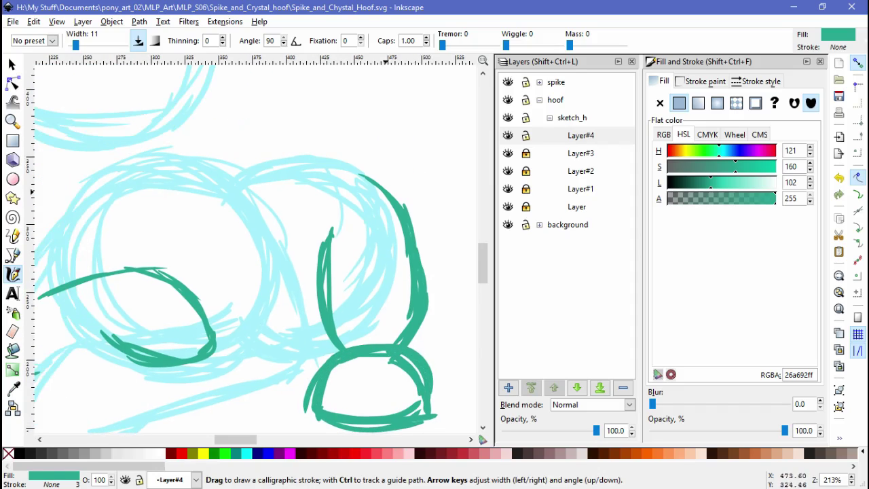
Step: Sketch a green line down the front circle's rear side and forward along the underside of the lower leg
{"action": "mouse_move", "coordinate": [251, 244]}
{"action": "left_mouse_down"}
{"action": "mouse_move", "coordinate": [387, 207]}
{"action": "mouse_move", "coordinate": [304, 197]}
{"action": "left_mouse_up"}
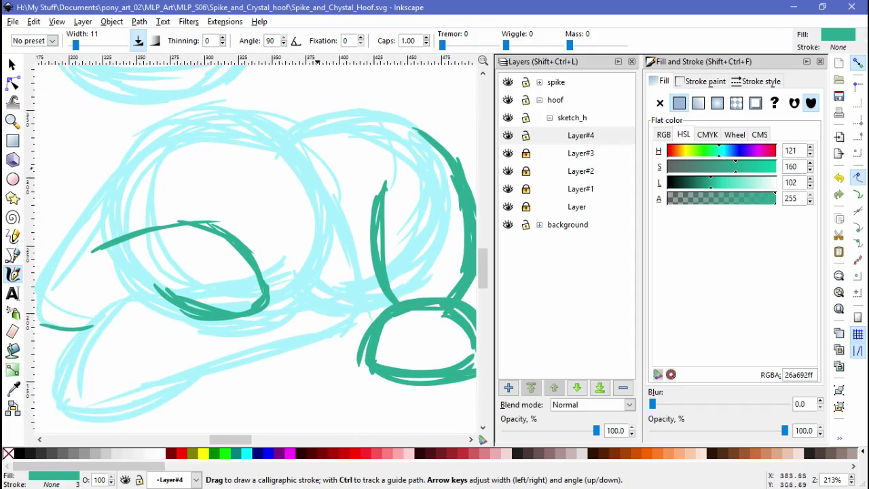
{"action": "mouse_move", "coordinate": [271, 133]}
{"action": "left_mouse_down"}
{"action": "mouse_move", "coordinate": [326, 184]}
{"action": "mouse_move", "coordinate": [356, 299]}
{"action": "mouse_move", "coordinate": [333, 326]}
{"action": "mouse_move", "coordinate": [271, 354]}
{"action": "left_mouse_up"}
{"action": "key", "text": "ctrl+z"}
{"action": "mouse_move", "coordinate": [346, 326]}
{"action": "left_mouse_down"}
{"action": "mouse_move", "coordinate": [231, 353]}
{"action": "mouse_move", "coordinate": [181, 380]}
{"action": "mouse_move", "coordinate": [319, 332]}
{"action": "mouse_move", "coordinate": [228, 373]}
{"action": "mouse_move", "coordinate": [198, 371]}
{"action": "left_mouse_up"}
{"action": "key", "text": "space"}
{"action": "left_click_drag", "start_coordinate": [412, 276], "coordinate": [221, 371]}
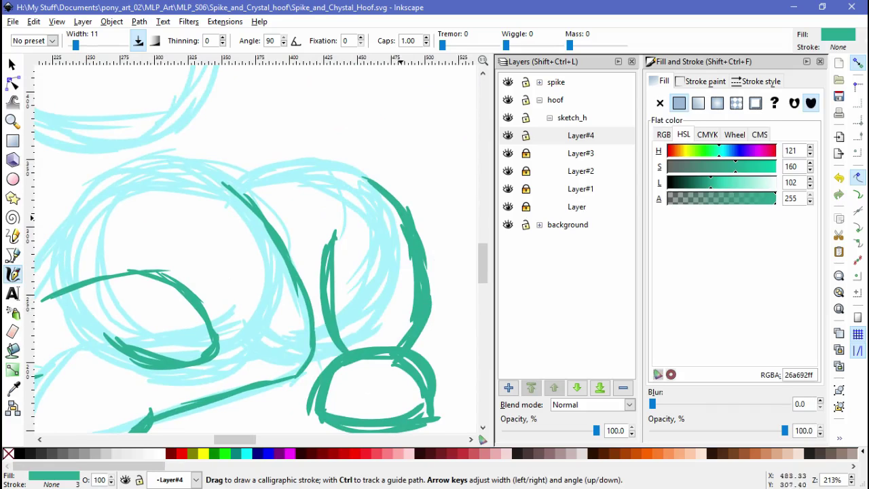
Step: Add a new layer above the hind leg's layer and lock Layer#4
{"action": "scroll", "coordinate": [360, 275], "scroll_direction": "up", "scroll_amount": 2}
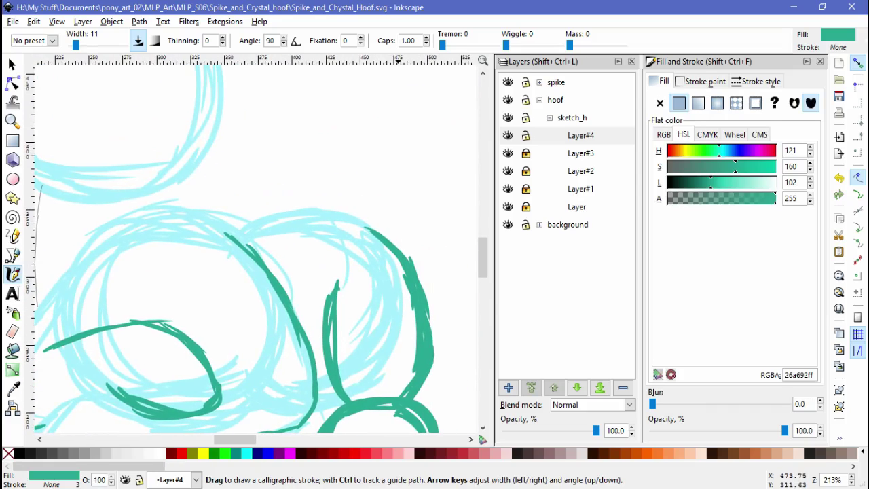
{"action": "key", "text": "ctrl+shift+n"}
{"action": "key", "text": "Return"}
{"action": "left_click_drag", "start_coordinate": [333, 188], "coordinate": [362, 181]}
{"action": "key", "text": "ctrl+z"}
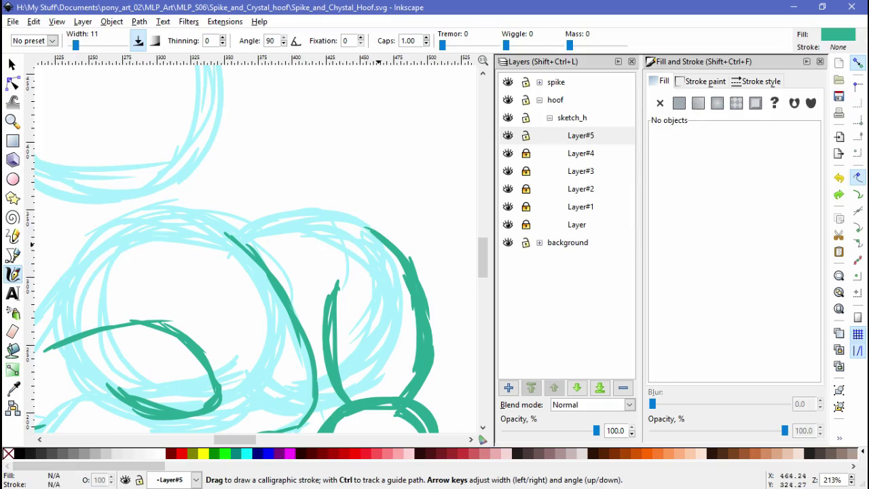
Step: Sketch the back and belly lines in green, joining the front body to the hind leg
{"action": "left_click_drag", "start_coordinate": [266, 273], "coordinate": [270, 275]}
{"action": "left_click_drag", "start_coordinate": [337, 276], "coordinate": [393, 238]}
{"action": "mouse_move", "coordinate": [205, 214]}
{"action": "left_mouse_down"}
{"action": "mouse_move", "coordinate": [258, 226]}
{"action": "mouse_move", "coordinate": [276, 211]}
{"action": "mouse_move", "coordinate": [345, 208]}
{"action": "mouse_move", "coordinate": [374, 223]}
{"action": "left_mouse_up"}
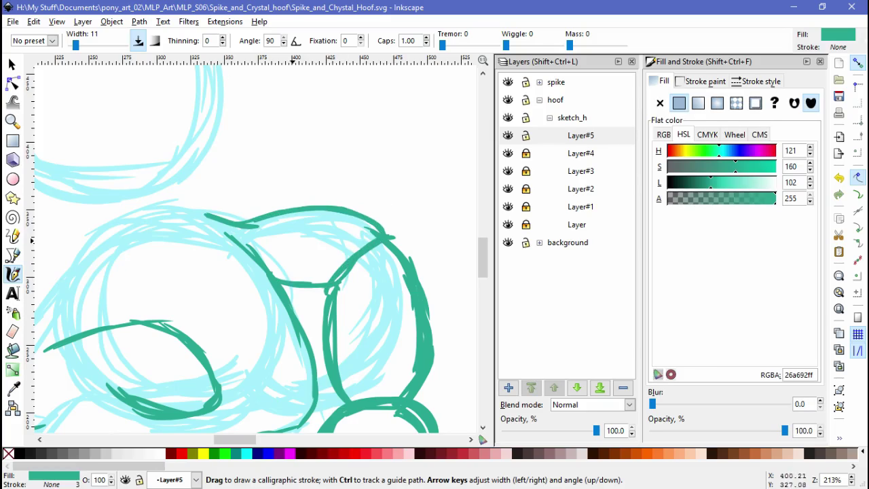
Step: Add a new layer above the back and belly lines' layer and lock Layer#5
{"action": "left_click_drag", "start_coordinate": [310, 271], "coordinate": [377, 319]}
{"action": "key", "text": "ctrl+shift+n"}
{"action": "key", "text": "Return"}
{"action": "left_click_drag", "start_coordinate": [377, 193], "coordinate": [331, 251]}
{"action": "key", "text": "ctrl+z"}
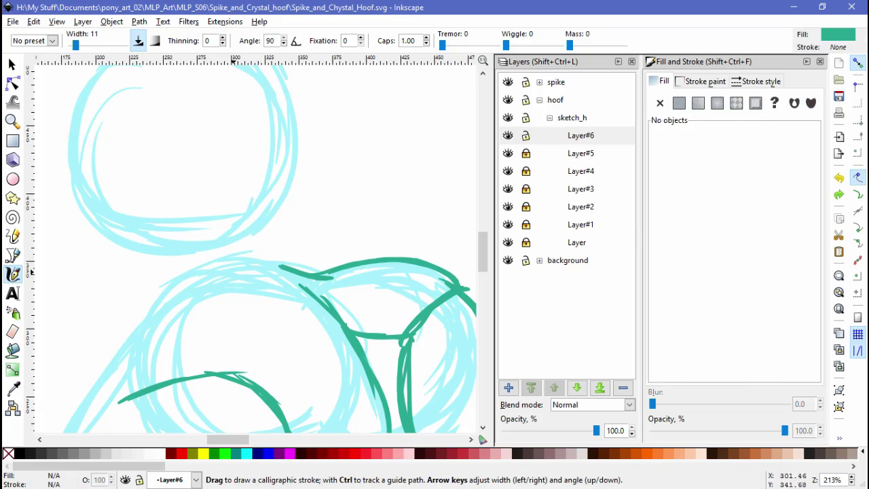
Step: Sketch the neck and chest outline in green, from the lower sides of the head circle down to the front leg
{"action": "left_click_drag", "start_coordinate": [204, 271], "coordinate": [248, 241]}
{"action": "mouse_move", "coordinate": [152, 215]}
{"action": "left_mouse_down"}
{"action": "mouse_move", "coordinate": [190, 253]}
{"action": "mouse_move", "coordinate": [171, 300]}
{"action": "left_mouse_up"}
{"action": "mouse_move", "coordinate": [192, 239]}
{"action": "left_mouse_down"}
{"action": "mouse_move", "coordinate": [100, 424]}
{"action": "mouse_move", "coordinate": [130, 320]}
{"action": "left_mouse_up"}
{"action": "left_click_drag", "start_coordinate": [231, 190], "coordinate": [214, 246]}
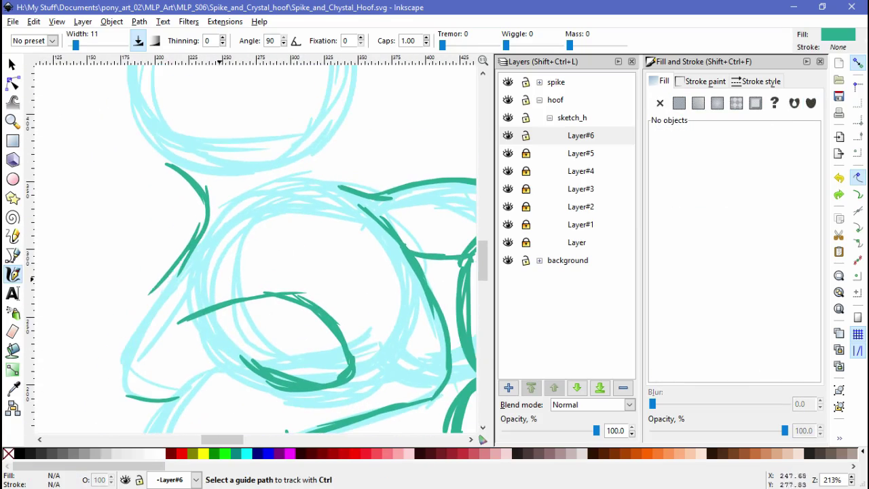
{"action": "left_click_drag", "start_coordinate": [268, 323], "coordinate": [224, 370]}
{"action": "mouse_move", "coordinate": [291, 178]}
{"action": "left_mouse_down"}
{"action": "mouse_move", "coordinate": [299, 252]}
{"action": "mouse_move", "coordinate": [289, 178]}
{"action": "left_mouse_up"}
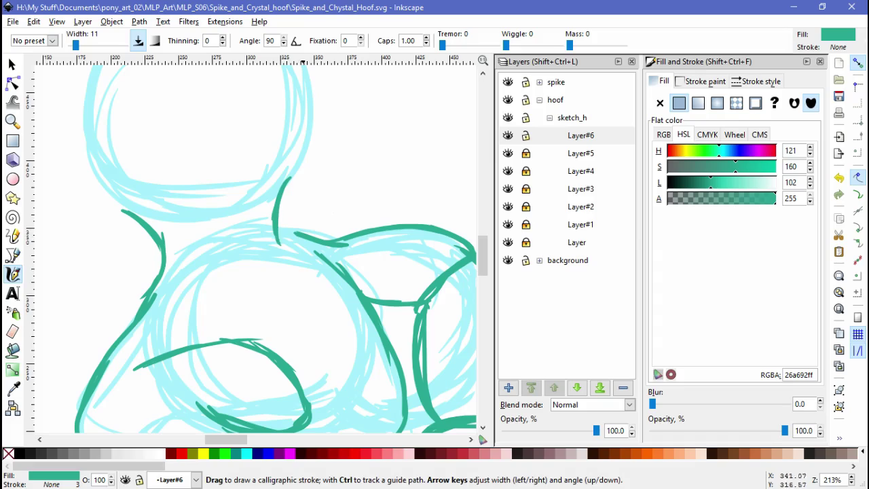
{"action": "scroll", "coordinate": [255, 245], "scroll_direction": "up", "scroll_amount": 5}
{"action": "left_click_drag", "start_coordinate": [82, 257], "coordinate": [139, 320]}
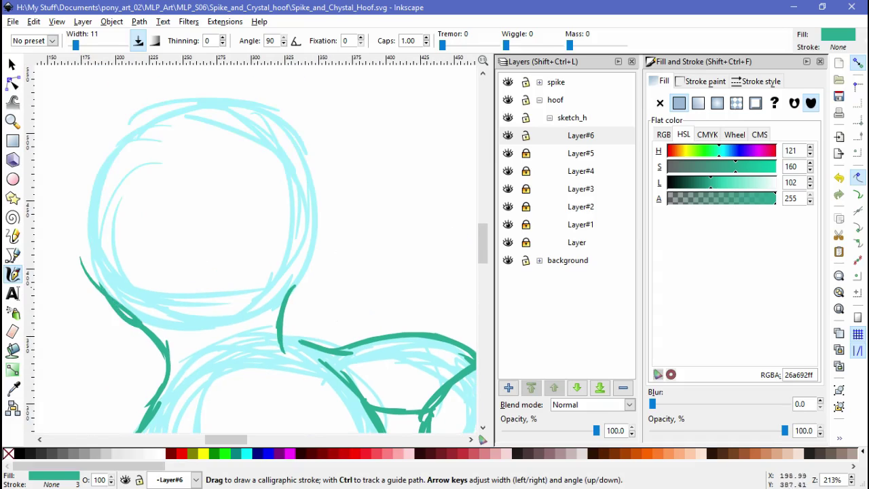
{"action": "left_click_drag", "start_coordinate": [97, 196], "coordinate": [87, 272]}
{"action": "key", "text": "ctrl+z"}
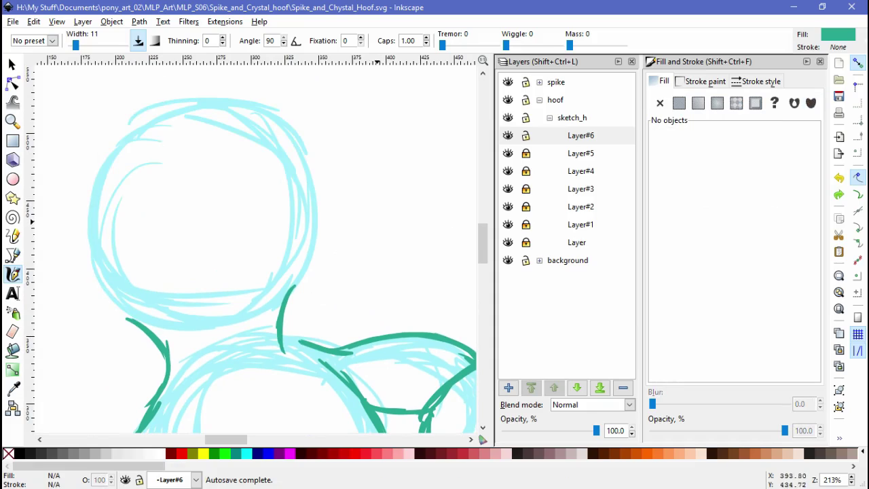
{"action": "left_click_drag", "start_coordinate": [224, 218], "coordinate": [255, 246]}
{"action": "mouse_move", "coordinate": [167, 353]}
{"action": "left_mouse_down"}
{"action": "mouse_move", "coordinate": [129, 309]}
{"action": "mouse_move", "coordinate": [117, 259]}
{"action": "mouse_move", "coordinate": [122, 187]}
{"action": "mouse_move", "coordinate": [241, 125]}
{"action": "mouse_move", "coordinate": [304, 135]}
{"action": "left_mouse_up"}
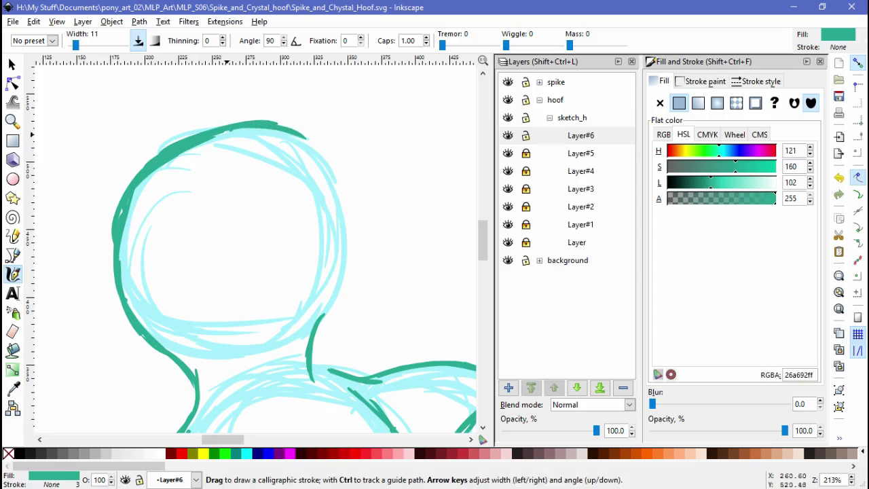
{"action": "left_click_drag", "start_coordinate": [197, 203], "coordinate": [212, 156]}
{"action": "key", "text": "ctrl+z"}
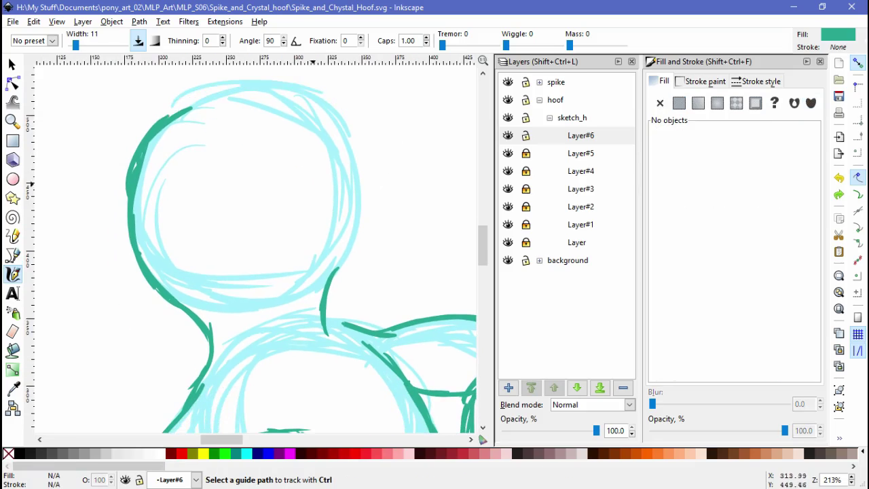
{"action": "key", "text": "ctrl+z"}
{"action": "key", "text": "ctrl+z"}
{"action": "key", "text": "ctrl+z"}
Step: Sketch the back of the head in green, then continue the outline along the jaw and up to the nose
{"action": "left_click_drag", "start_coordinate": [177, 190], "coordinate": [201, 265]}
{"action": "mouse_move", "coordinate": [261, 156]}
{"action": "left_mouse_down"}
{"action": "mouse_move", "coordinate": [228, 163]}
{"action": "mouse_move", "coordinate": [155, 226]}
{"action": "left_mouse_up"}
{"action": "mouse_move", "coordinate": [151, 264]}
{"action": "left_mouse_down"}
{"action": "mouse_move", "coordinate": [146, 300]}
{"action": "mouse_move", "coordinate": [151, 253]}
{"action": "left_mouse_up"}
{"action": "mouse_move", "coordinate": [374, 218]}
{"action": "left_mouse_down"}
{"action": "mouse_move", "coordinate": [292, 142]}
{"action": "mouse_move", "coordinate": [300, 178]}
{"action": "left_mouse_up"}
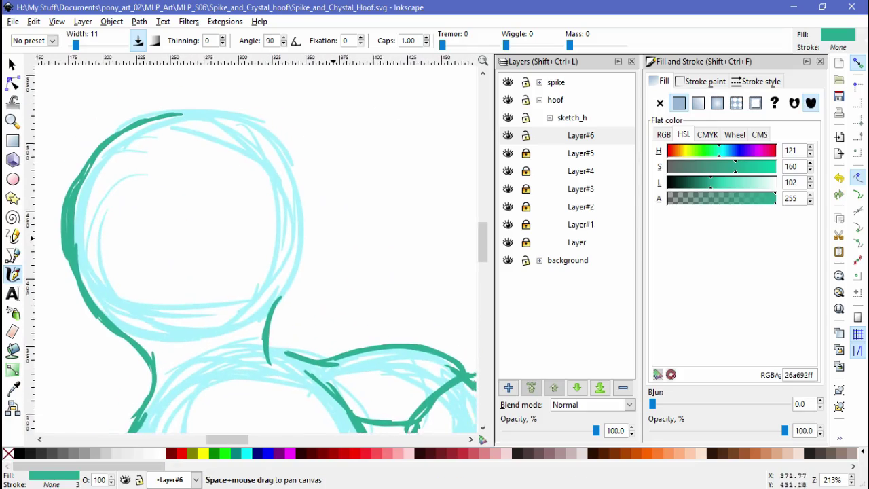
{"action": "left_click_drag", "start_coordinate": [173, 341], "coordinate": [280, 332]}
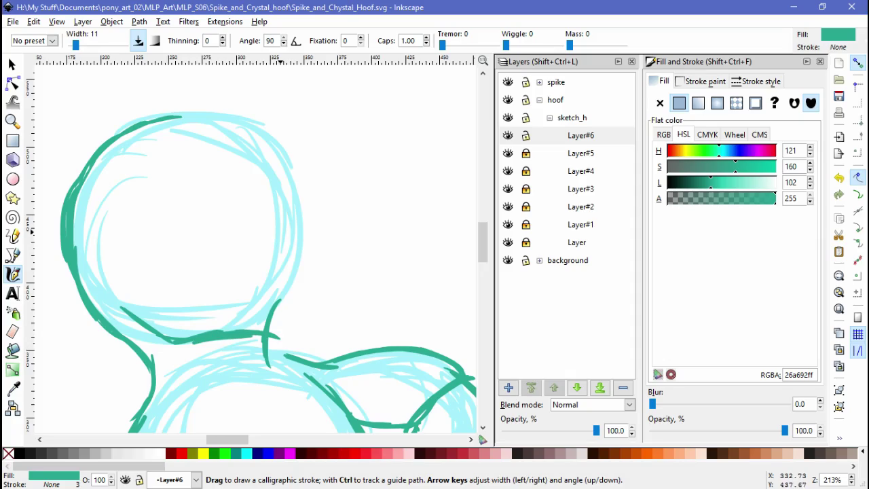
{"action": "mouse_move", "coordinate": [317, 250]}
{"action": "left_mouse_down"}
{"action": "mouse_move", "coordinate": [298, 303]}
{"action": "mouse_move", "coordinate": [273, 335]}
{"action": "left_mouse_up"}
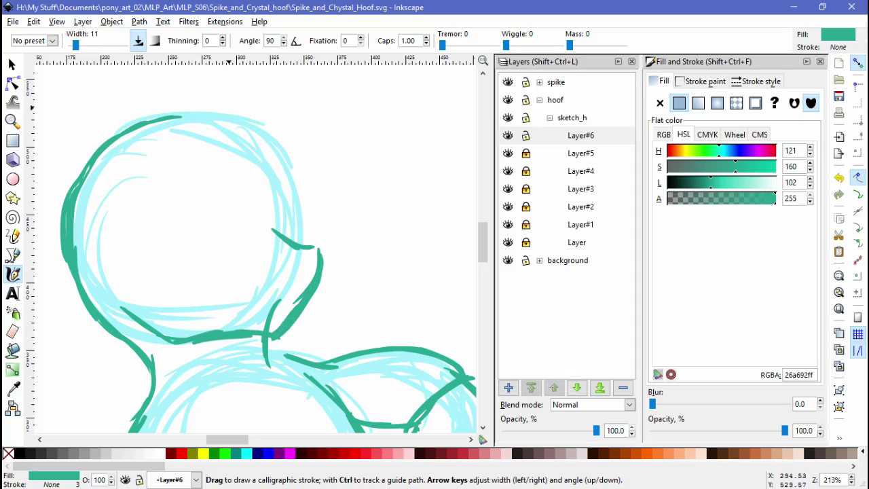
Step: Sketch the forehead and crown over the blue head circle in green, and add the mouth line on the muzzle
{"action": "mouse_move", "coordinate": [160, 113]}
{"action": "left_mouse_down"}
{"action": "mouse_move", "coordinate": [253, 124]}
{"action": "mouse_move", "coordinate": [292, 173]}
{"action": "left_mouse_up"}
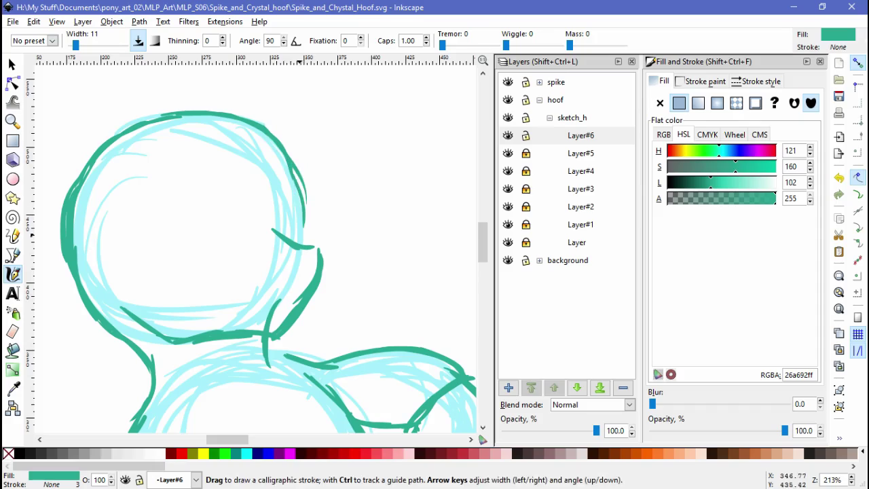
{"action": "key", "text": "ctrl+z"}
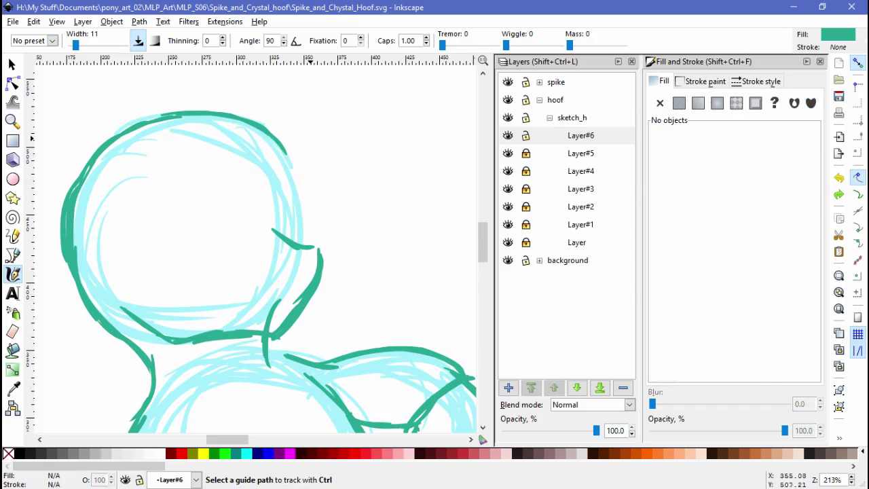
{"action": "left_click_drag", "start_coordinate": [301, 218], "coordinate": [294, 241]}
{"action": "left_click", "coordinate": [289, 170]}
{"action": "left_click_drag", "start_coordinate": [282, 157], "coordinate": [302, 225]}
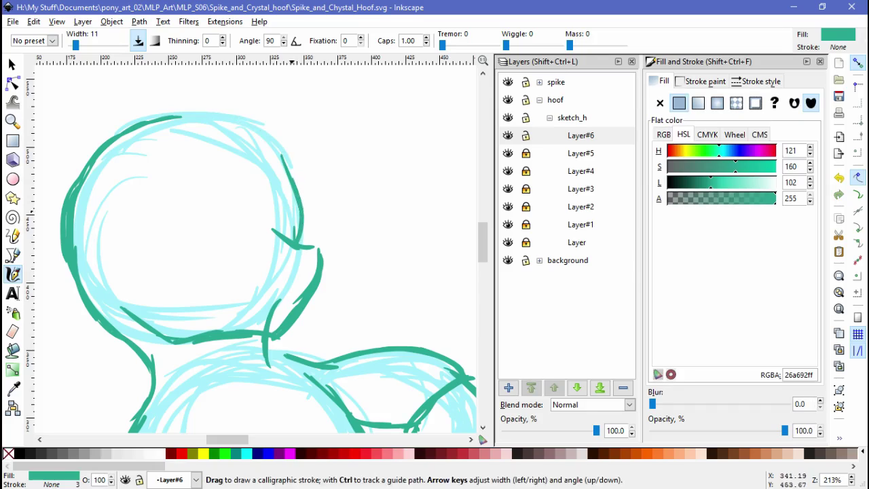
{"action": "left_click_drag", "start_coordinate": [266, 131], "coordinate": [163, 118]}
{"action": "scroll", "coordinate": [236, 165], "scroll_direction": "down", "scroll_amount": 2}
{"action": "left_click_drag", "start_coordinate": [260, 235], "coordinate": [301, 250]}
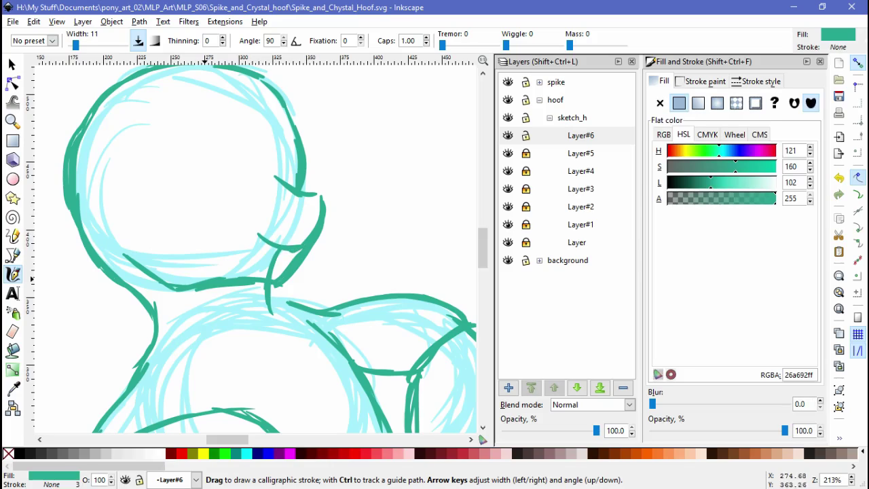
Step: Add a new layer above the head outline's layer and lock Layer#6
{"action": "left_click_drag", "start_coordinate": [364, 216], "coordinate": [371, 259]}
{"action": "key", "text": "ctrl+shift+n"}
{"action": "key", "text": "Return"}
Step: Sketch the large near eye inside the head and the narrow far eye along the face's front edge
{"action": "left_click_drag", "start_coordinate": [343, 145], "coordinate": [339, 212]}
{"action": "key", "text": "ctrl+z"}
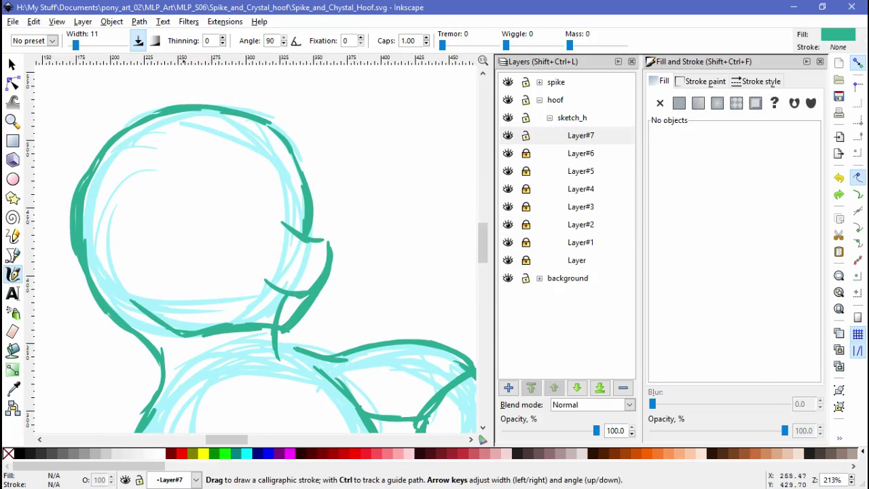
{"action": "mouse_move", "coordinate": [210, 165]}
{"action": "left_mouse_down"}
{"action": "mouse_move", "coordinate": [192, 224]}
{"action": "mouse_move", "coordinate": [207, 255]}
{"action": "left_mouse_up"}
{"action": "left_click_drag", "start_coordinate": [234, 170], "coordinate": [264, 249]}
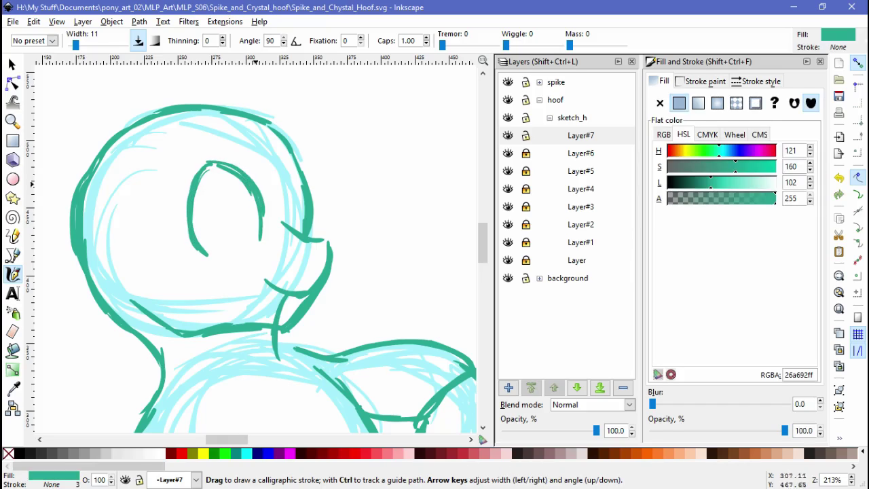
{"action": "left_click_drag", "start_coordinate": [209, 253], "coordinate": [265, 254]}
{"action": "left_click_drag", "start_coordinate": [286, 215], "coordinate": [296, 175]}
Step: Sketch a long notched ear rising from the upper back of the head with several green strokes
{"action": "scroll", "coordinate": [258, 244], "scroll_direction": "up", "scroll_amount": 3}
{"action": "scroll", "coordinate": [258, 244], "scroll_direction": "left", "scroll_amount": 2}
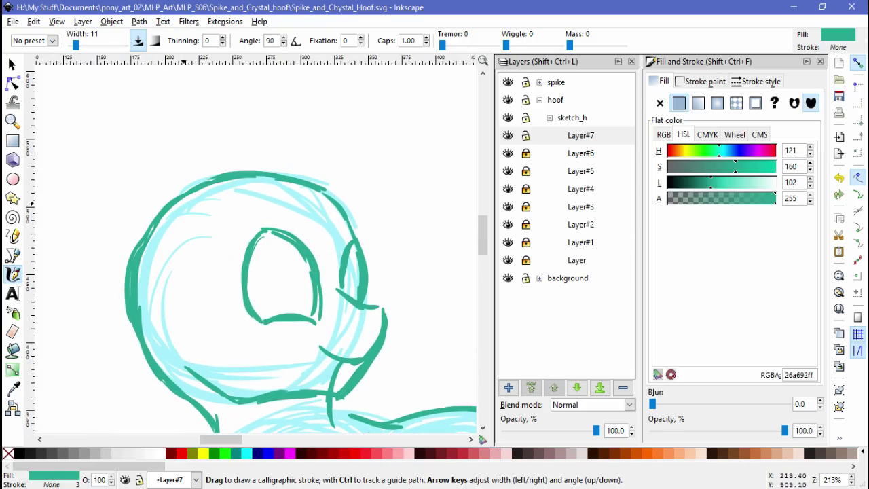
{"action": "left_click_drag", "start_coordinate": [198, 223], "coordinate": [122, 127]}
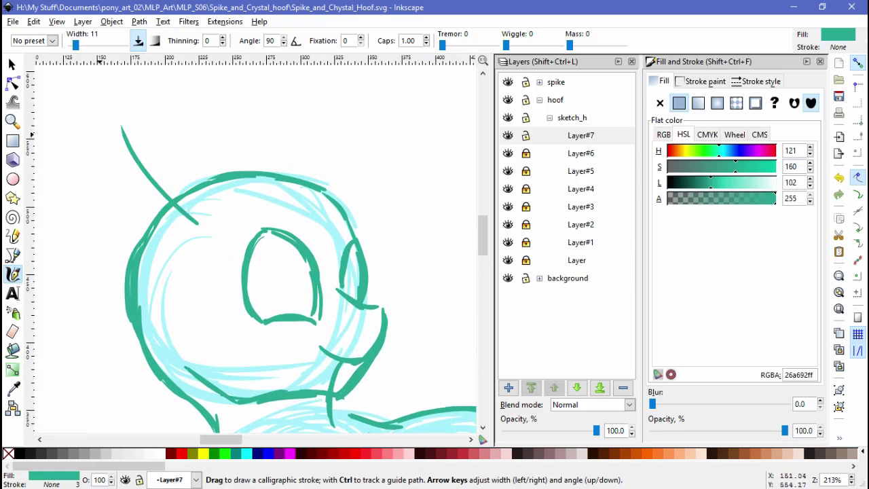
{"action": "mouse_move", "coordinate": [93, 153]}
{"action": "left_mouse_down"}
{"action": "mouse_move", "coordinate": [150, 197]}
{"action": "mouse_move", "coordinate": [171, 243]}
{"action": "left_mouse_up"}
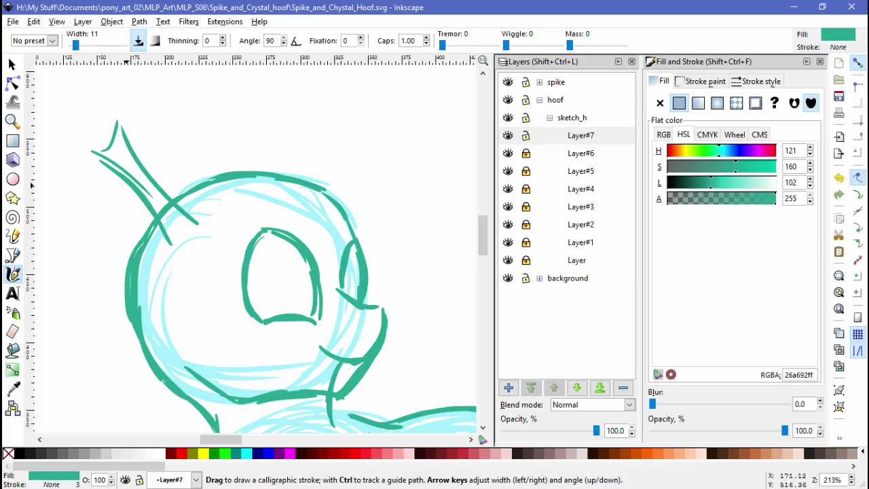
{"action": "left_click", "coordinate": [234, 141]}
Step: Select all of the ear's strokes and adjust the ear's position and angle against the back of the head
{"action": "key", "text": "s"}
{"action": "left_click_drag", "start_coordinate": [82, 116], "coordinate": [225, 252]}
{"action": "left_click_drag", "start_coordinate": [178, 214], "coordinate": [172, 231]}
{"action": "left_click_drag", "start_coordinate": [189, 132], "coordinate": [196, 120]}
{"action": "left_click_drag", "start_coordinate": [156, 203], "coordinate": [157, 196]}
{"action": "left_click_drag", "start_coordinate": [124, 246], "coordinate": [144, 223]}
{"action": "left_click", "coordinate": [144, 223]}
{"action": "left_click_drag", "start_coordinate": [87, 87], "coordinate": [83, 110]}
{"action": "left_click_drag", "start_coordinate": [135, 155], "coordinate": [145, 167]}
{"action": "key", "text": "Escape"}
Step: Try to place a copy of the ear's strokes on the crown of the head and rotate it more upright
{"action": "left_click_drag", "start_coordinate": [70, 93], "coordinate": [252, 267]}
{"action": "left_click_drag", "start_coordinate": [221, 195], "coordinate": [283, 174]}
{"action": "left_click_drag", "start_coordinate": [208, 86], "coordinate": [212, 107]}
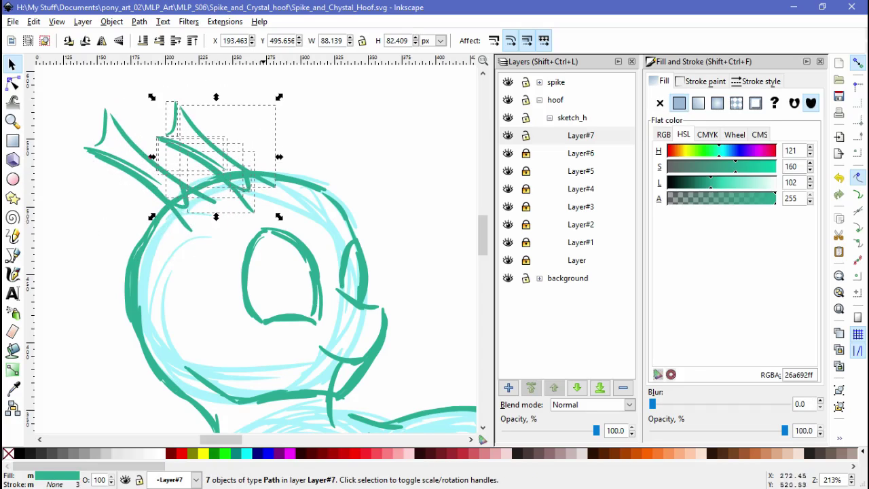
{"action": "left_click_drag", "start_coordinate": [265, 180], "coordinate": [254, 182]}
{"action": "left_click", "coordinate": [255, 182]}
{"action": "left_click_drag", "start_coordinate": [274, 97], "coordinate": [285, 112]}
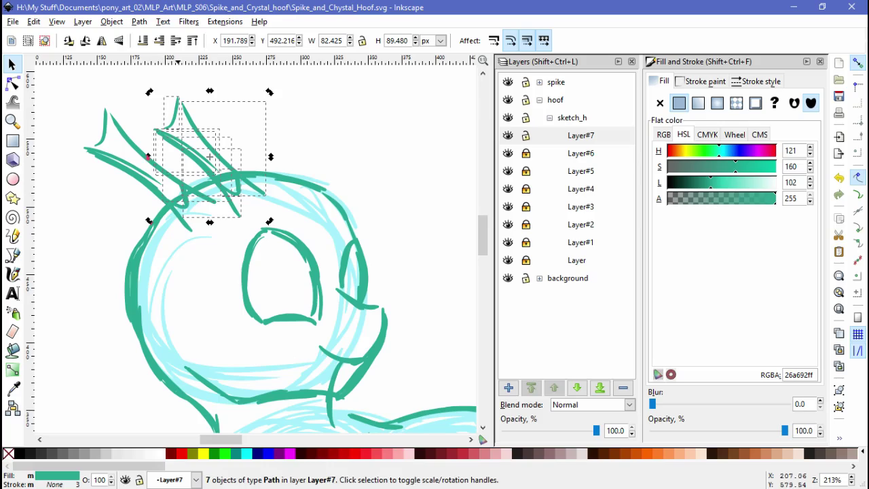
{"action": "key", "text": "Escape"}
{"action": "left_click_drag", "start_coordinate": [305, 152], "coordinate": [331, 157]}
{"action": "key", "text": "b"}
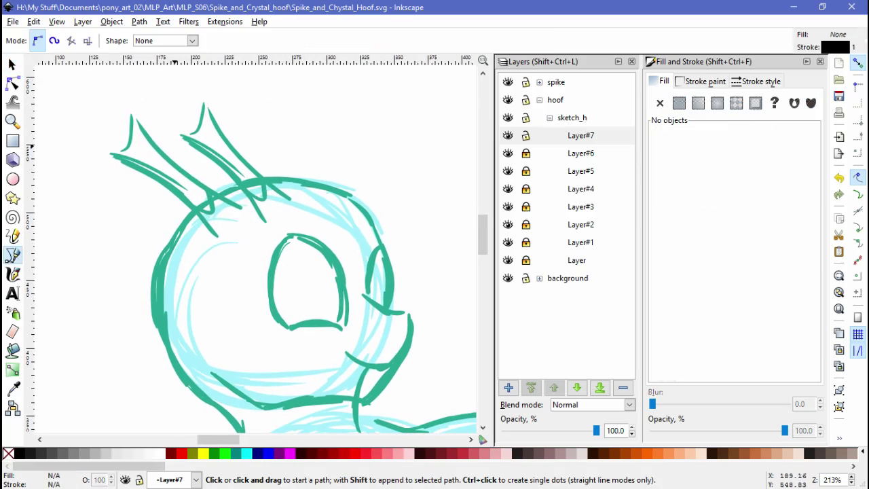
Step: Try to select the ear copy's individual strokes and readjust their angle and position
{"action": "key", "text": "s"}
{"action": "left_click_drag", "start_coordinate": [165, 100], "coordinate": [271, 175]}
{"action": "left_click", "coordinate": [266, 175]}
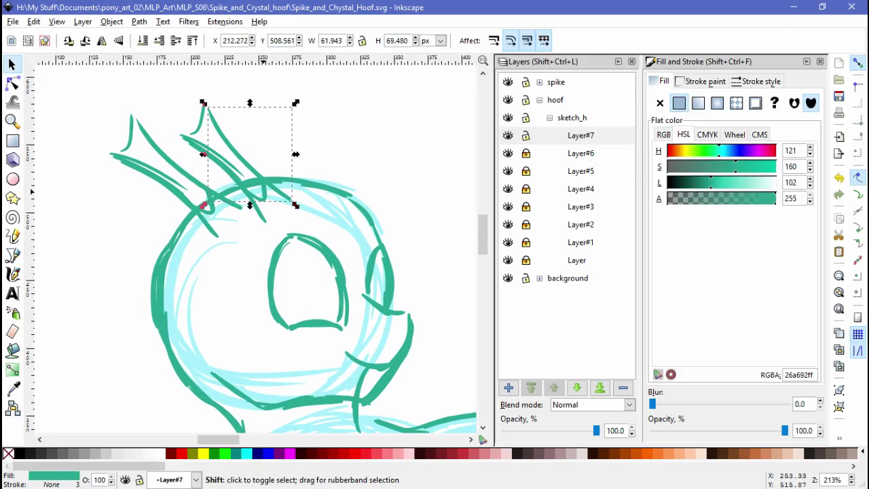
{"action": "left_click", "coordinate": [233, 165], "text": "shift"}
{"action": "left_click_drag", "start_coordinate": [236, 205], "coordinate": [236, 227]}
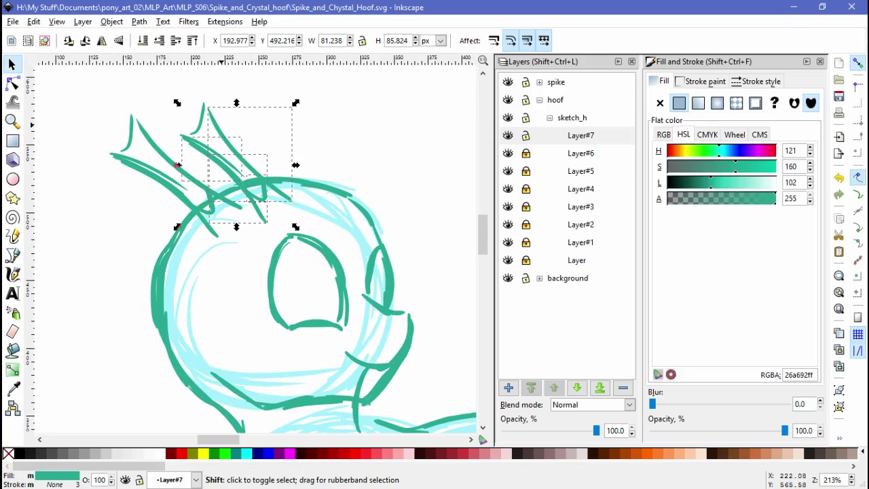
{"action": "left_click", "coordinate": [199, 117], "text": "shift"}
{"action": "left_click", "coordinate": [193, 145], "text": "shift"}
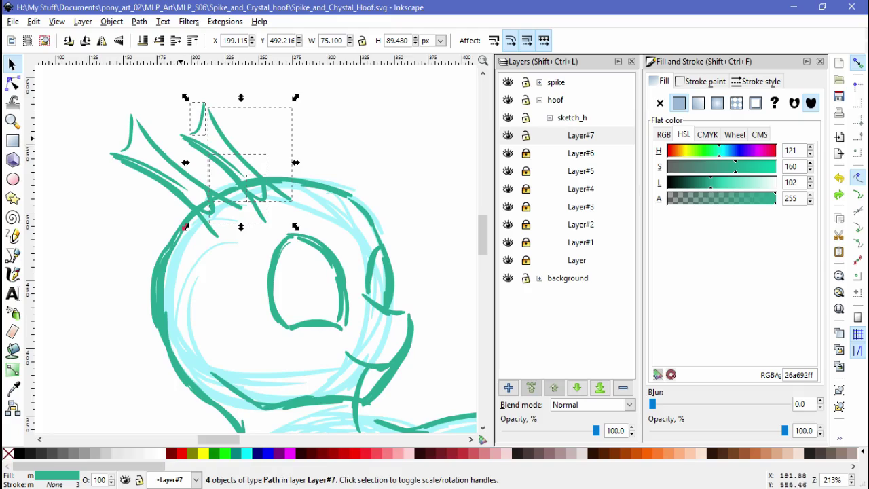
{"action": "left_click_drag", "start_coordinate": [186, 226], "coordinate": [166, 219]}
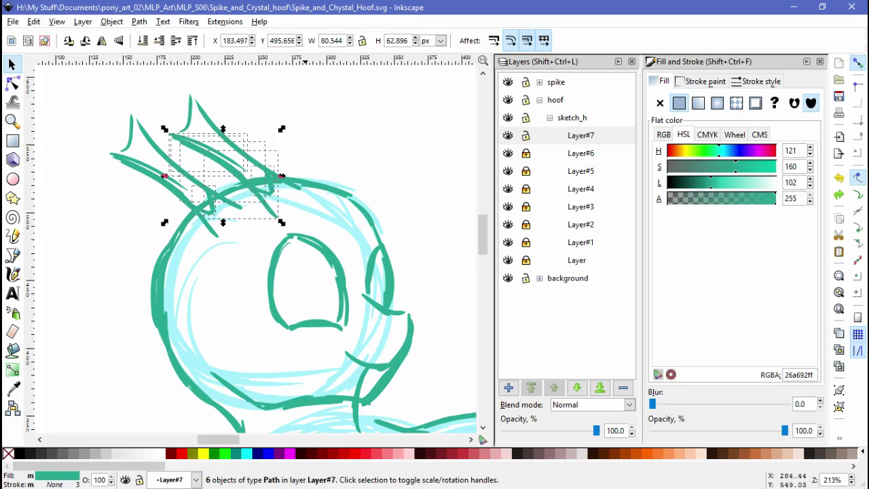
Step: Make a grouped copy of the ear and set it at a steeper angle on the crown of the head
{"action": "key", "text": "Escape"}
{"action": "left_click_drag", "start_coordinate": [78, 106], "coordinate": [253, 246]}
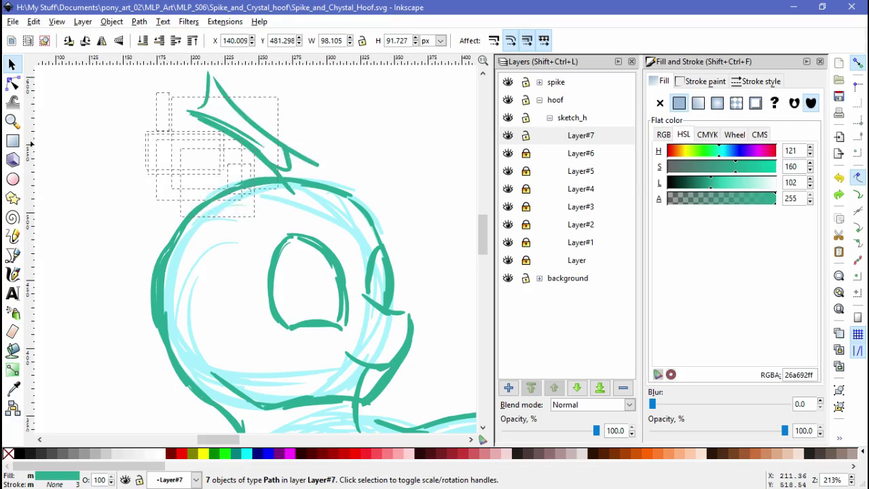
{"action": "key", "text": "ctrl+g"}
{"action": "left_click_drag", "start_coordinate": [204, 192], "coordinate": [269, 171]}
{"action": "left_click_drag", "start_coordinate": [165, 90], "coordinate": [196, 103]}
{"action": "left_click", "coordinate": [217, 156]}
{"action": "left_click", "coordinate": [228, 156]}
{"action": "left_click_drag", "start_coordinate": [228, 157], "coordinate": [237, 156]}
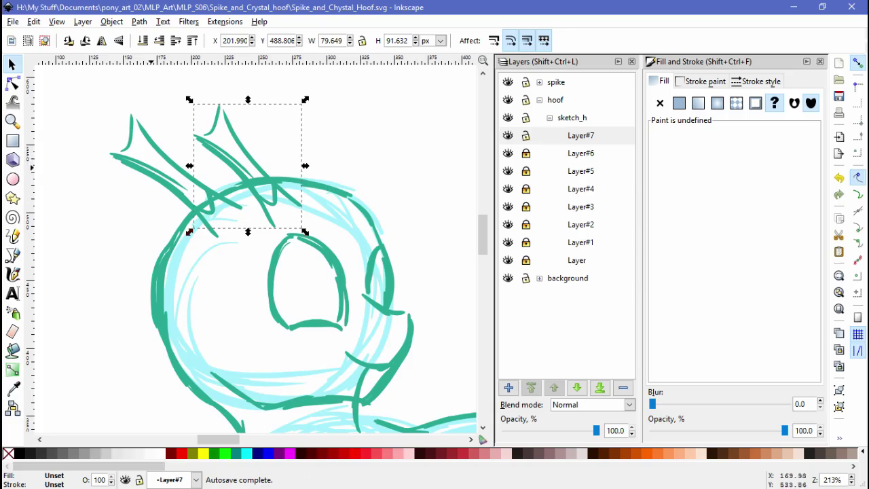
Step: Draw a closed four-point shape around the second ear, with its lower edge following the head outline
{"action": "key", "text": "b"}
{"action": "left_click", "coordinate": [232, 185]}
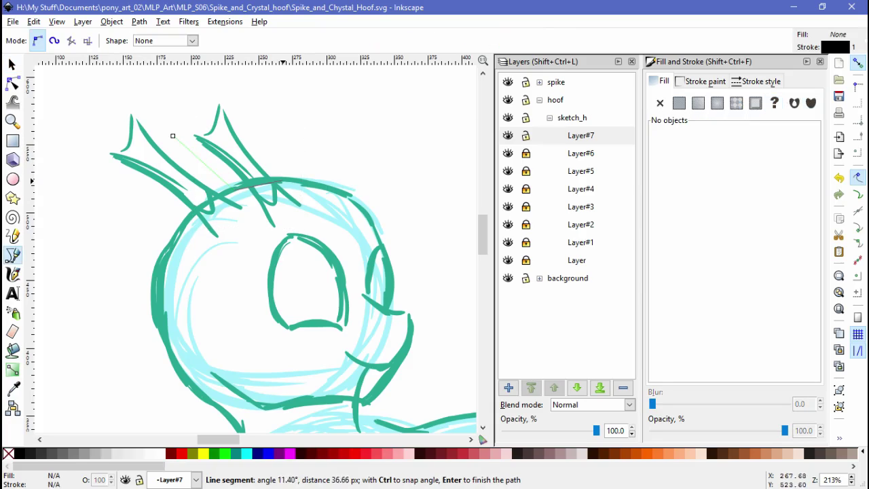
{"action": "left_click", "coordinate": [283, 178]}
{"action": "left_click", "coordinate": [226, 80]}
{"action": "left_click", "coordinate": [172, 135]}
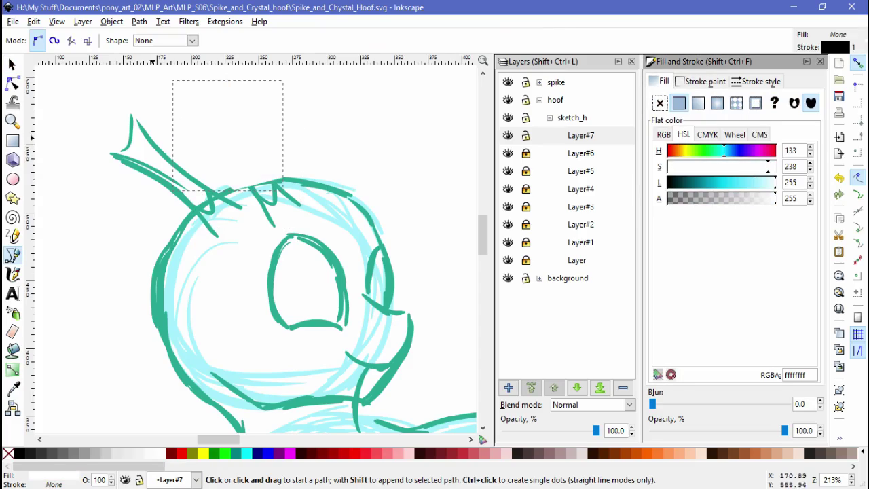
Step: Clip the second ear with the four-point shape so only its part above the head outline shows
{"action": "left_click", "coordinate": [11, 64]}
{"action": "left_click", "coordinate": [268, 182]}
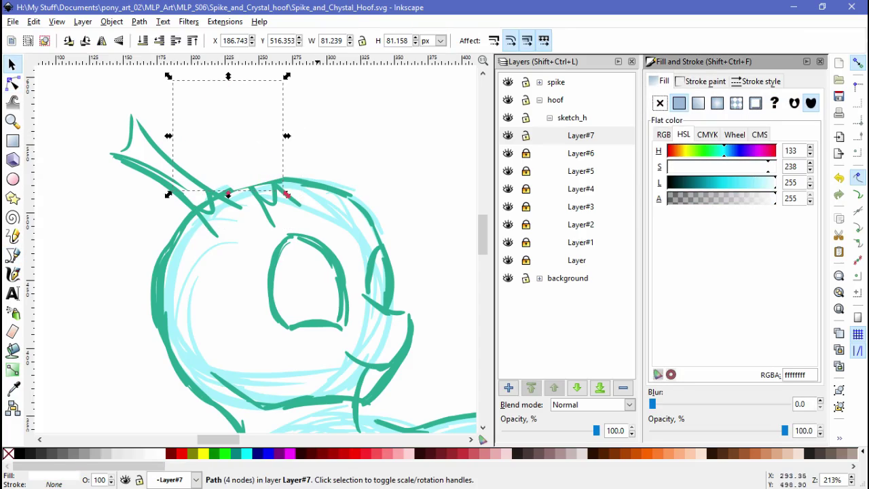
{"action": "key", "text": "ctrl+a"}
{"action": "left_click", "coordinate": [111, 21]}
{"action": "mouse_move", "coordinate": [122, 121]}
{"action": "left_click", "coordinate": [284, 121]}
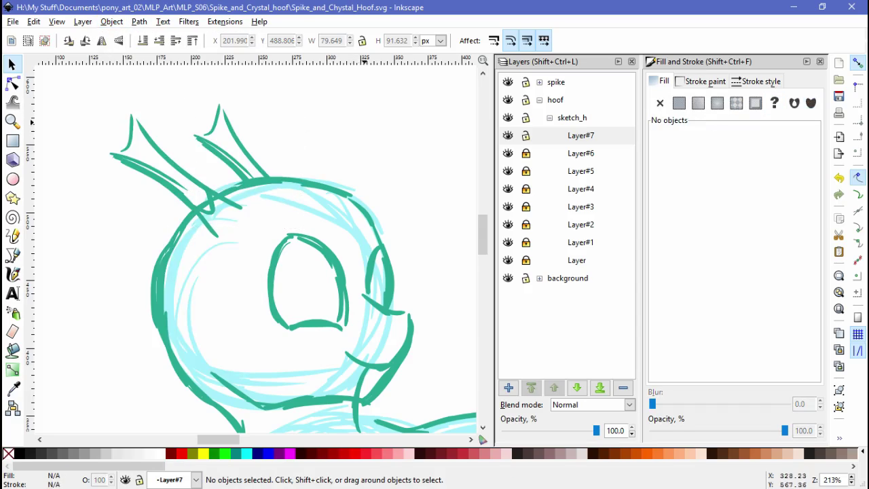
Step: Pick up the green sketch colour for calligraphic strokes and sketch a curved, pointed horn on the forehead
{"action": "key", "text": "c"}
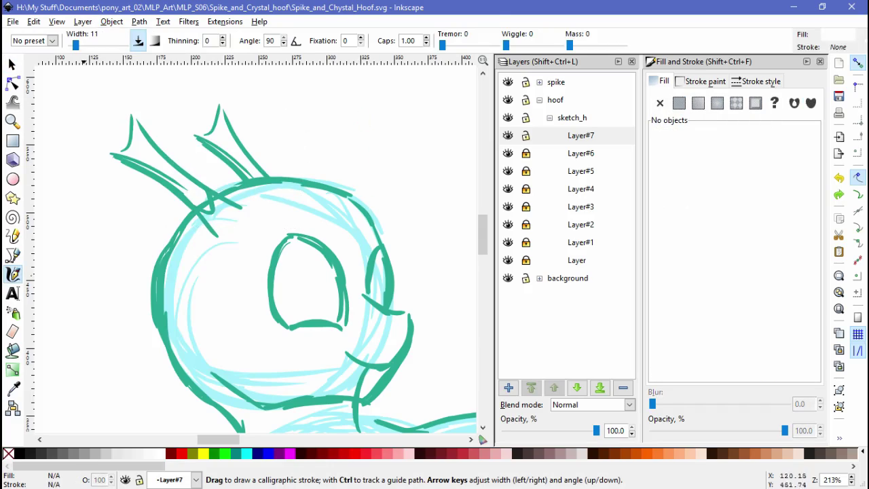
{"action": "left_click", "coordinate": [12, 387]}
{"action": "left_click", "coordinate": [12, 273]}
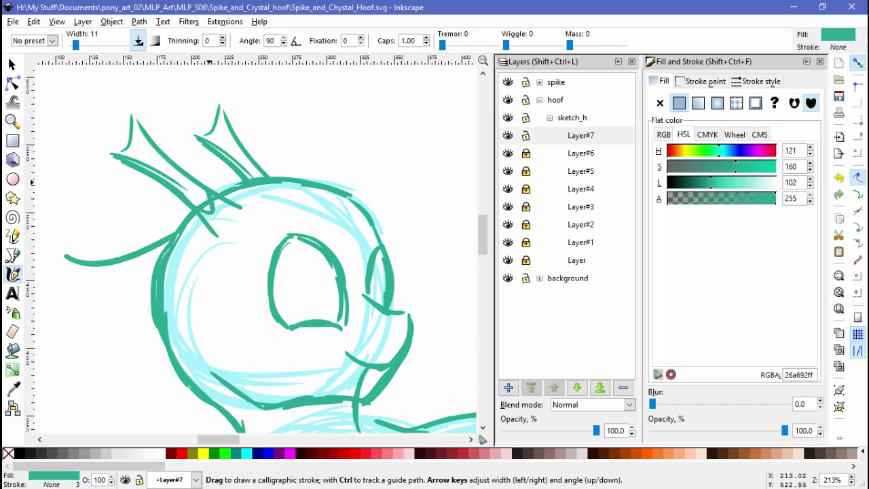
{"action": "left_click_drag", "start_coordinate": [379, 146], "coordinate": [372, 230]}
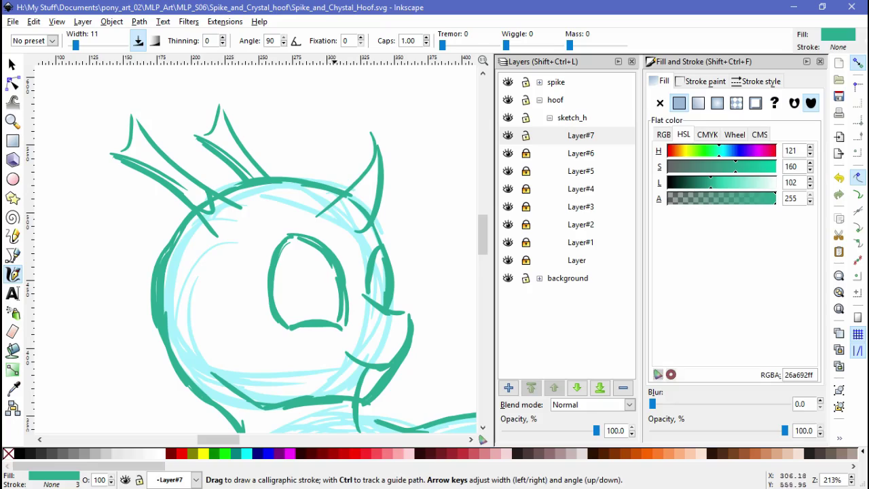
{"action": "key", "text": "Escape"}
{"action": "left_click_drag", "start_coordinate": [331, 201], "coordinate": [367, 139]}
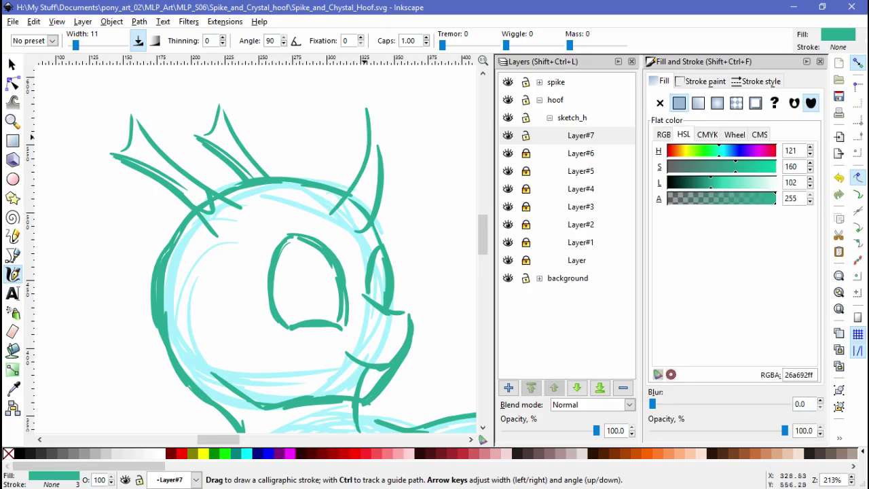
{"action": "key", "text": "ctrl+z"}
{"action": "left_click_drag", "start_coordinate": [332, 201], "coordinate": [375, 118]}
Step: Select the horn's strokes and adjust the horn's placement and proportions on the forehead
{"action": "key", "text": "s"}
{"action": "left_click_drag", "start_coordinate": [319, 111], "coordinate": [406, 244]}
{"action": "left_click_drag", "start_coordinate": [323, 189], "coordinate": [313, 178]}
{"action": "left_click_drag", "start_coordinate": [323, 239], "coordinate": [312, 239]}
{"action": "key", "text": "Escape"}
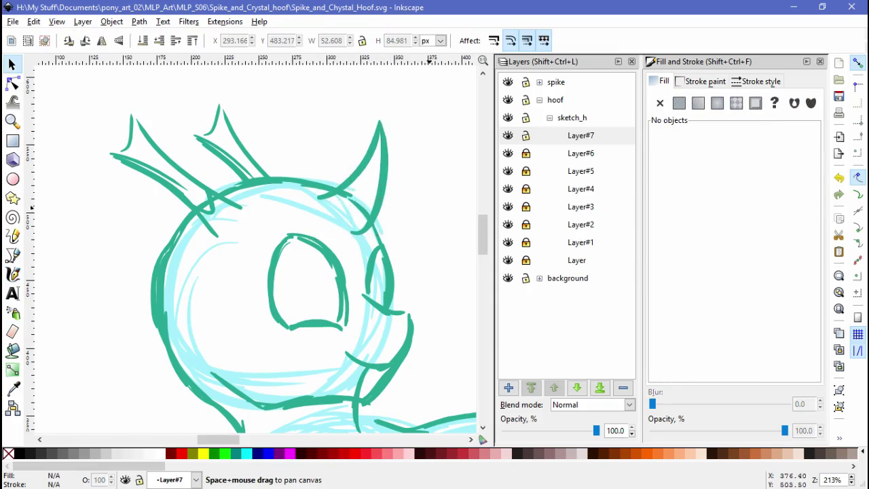
{"action": "scroll", "coordinate": [333, 163], "scroll_direction": "down", "scroll_amount": 8}
{"action": "scroll", "coordinate": [332, 163], "scroll_direction": "right", "scroll_amount": 10}
{"action": "scroll", "coordinate": [252, 244], "scroll_direction": "up", "scroll_amount": 5}
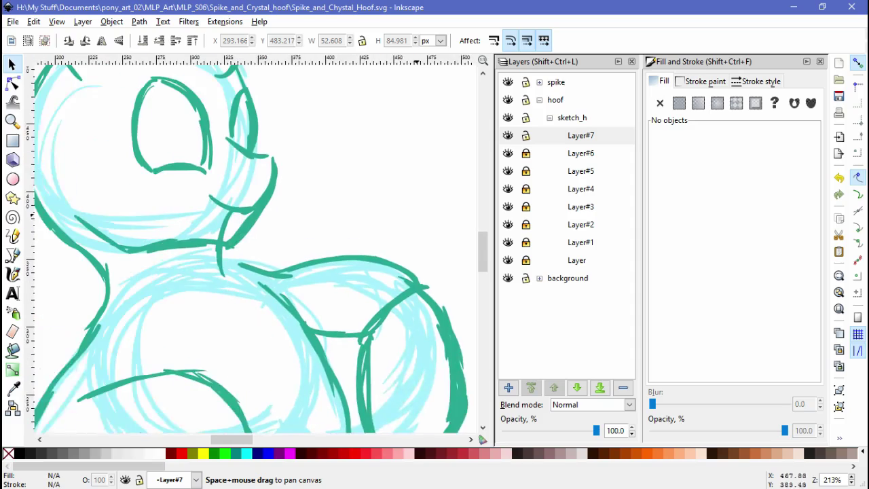
{"action": "scroll", "coordinate": [252, 245], "scroll_direction": "down", "scroll_amount": 2, "text": "ctrl"}
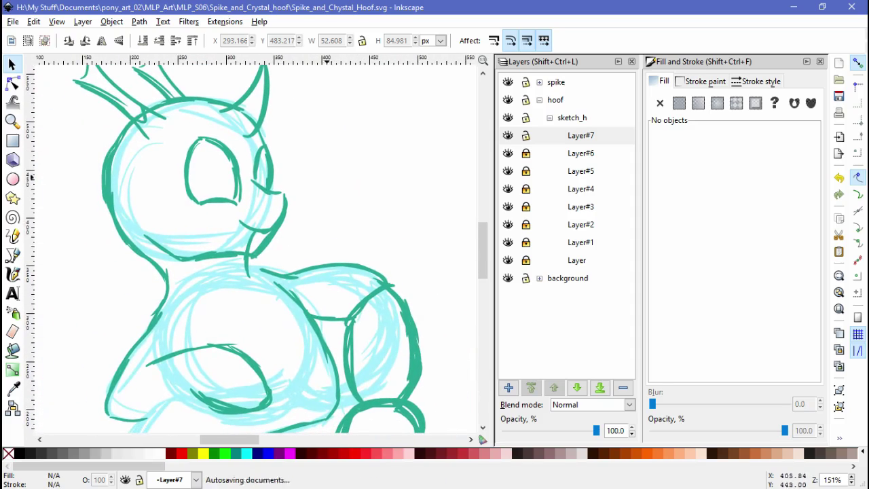
Step: Sketch the chest outline with curved calligraphic strokes running from the neck and throat down to the front legs
{"action": "scroll", "coordinate": [251, 244], "scroll_direction": "down", "scroll_amount": 3}
{"action": "scroll", "coordinate": [251, 244], "scroll_direction": "up", "scroll_amount": 1}
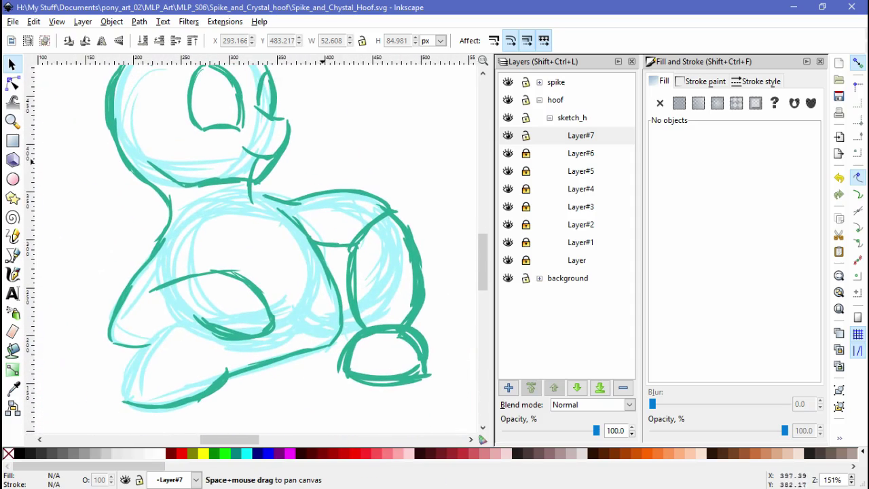
{"action": "left_click", "coordinate": [13, 274]}
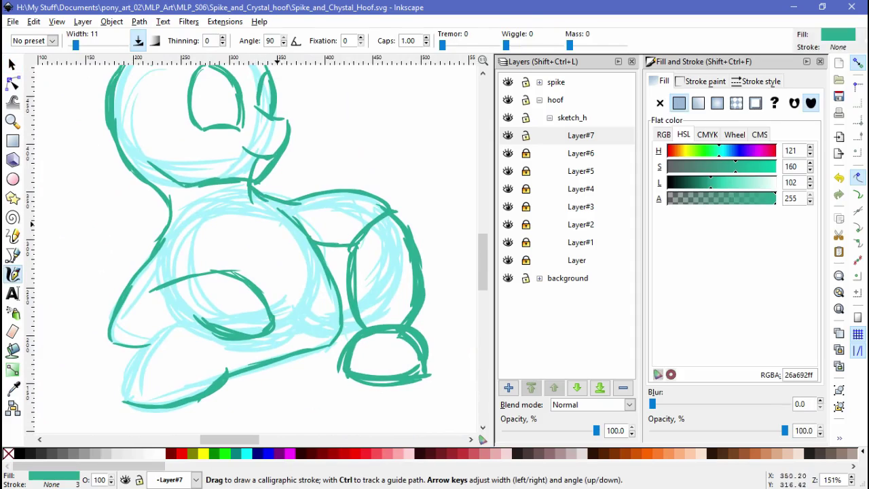
{"action": "left_click_drag", "start_coordinate": [276, 203], "coordinate": [250, 279]}
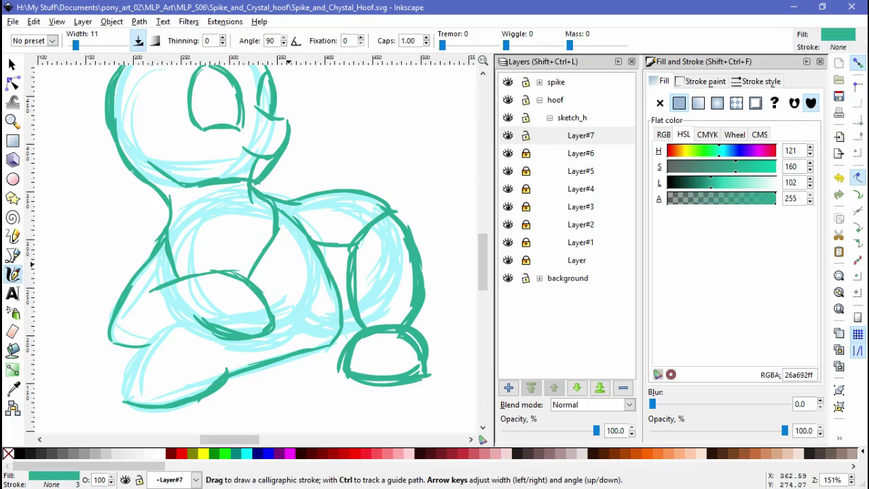
{"action": "left_click_drag", "start_coordinate": [261, 307], "coordinate": [282, 296]}
Step: Add a new sublayer above Layer#7 in the sketch_h group
{"action": "scroll", "coordinate": [199, 321], "scroll_direction": "up", "scroll_amount": 5}
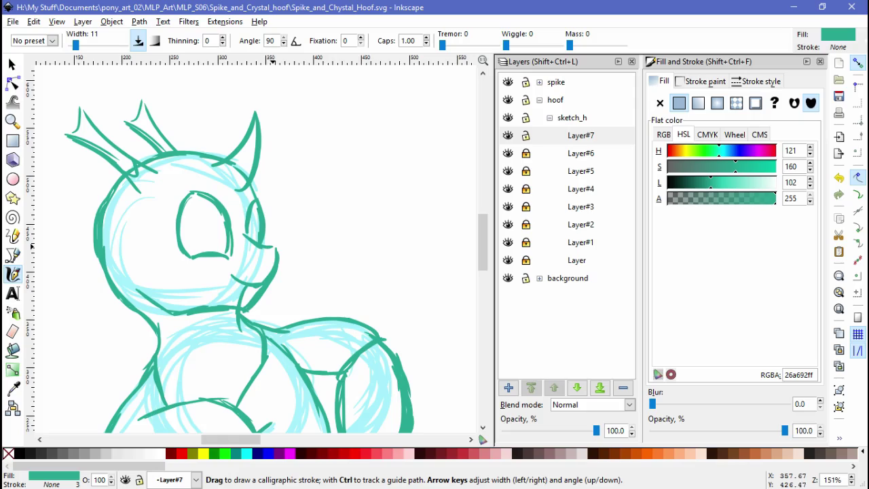
{"action": "left_click_drag", "start_coordinate": [273, 245], "coordinate": [301, 211]}
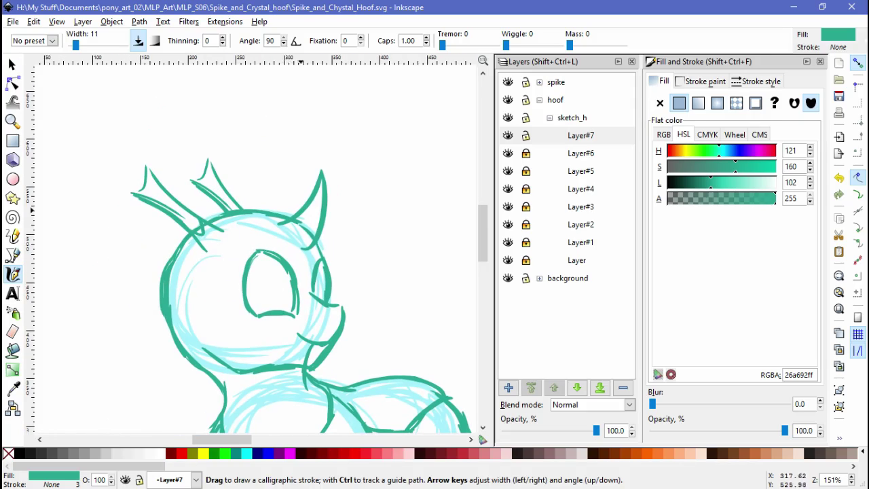
{"action": "scroll", "coordinate": [221, 330], "scroll_direction": "up", "scroll_amount": 1}
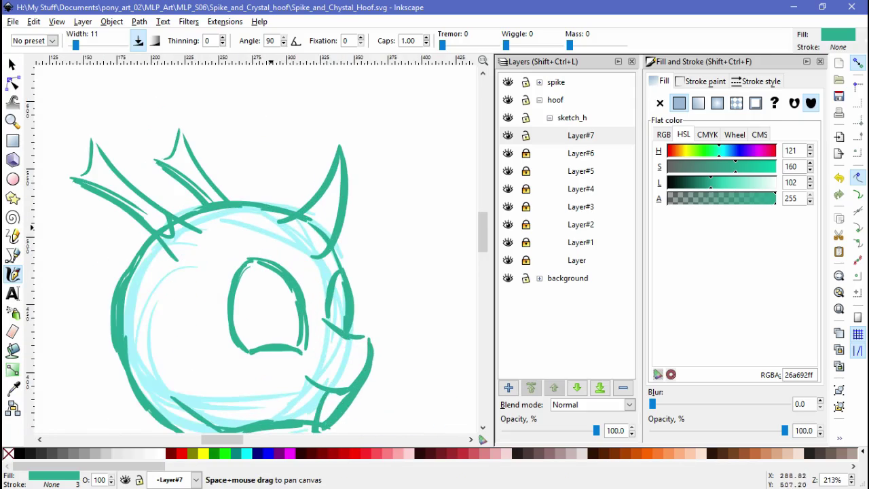
{"action": "left_click_drag", "start_coordinate": [221, 331], "coordinate": [239, 293]}
{"action": "key", "text": "Escape"}
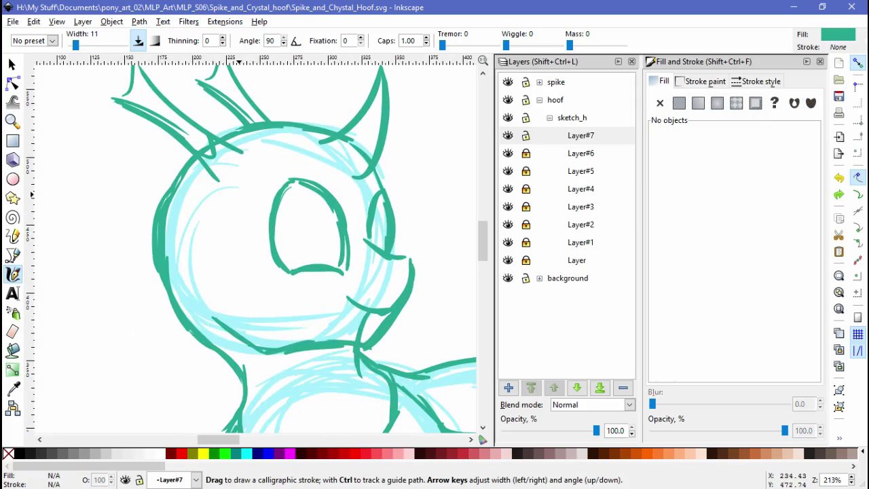
{"action": "key", "text": "ctrl+shift+n"}
{"action": "key", "text": "Return"}
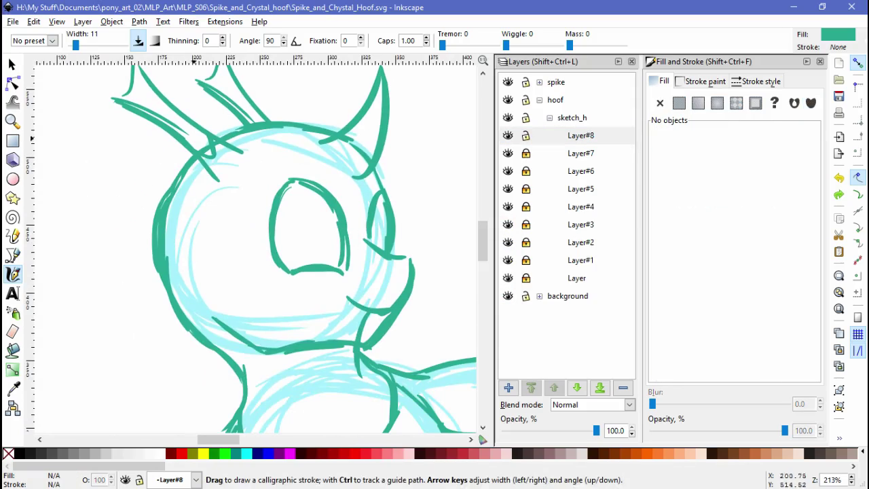
Step: Sketch a webbed fin down the back of the head, with scalloped outer edges and short spines joining it to the head
{"action": "left_click_drag", "start_coordinate": [141, 142], "coordinate": [120, 190]}
{"action": "left_click_drag", "start_coordinate": [124, 236], "coordinate": [137, 280]}
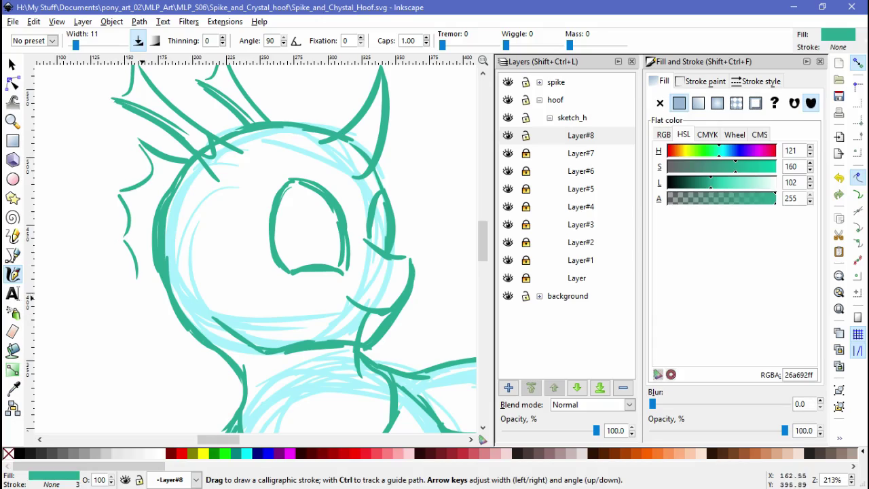
{"action": "left_click_drag", "start_coordinate": [169, 296], "coordinate": [126, 326]}
{"action": "left_click_drag", "start_coordinate": [133, 279], "coordinate": [142, 318]}
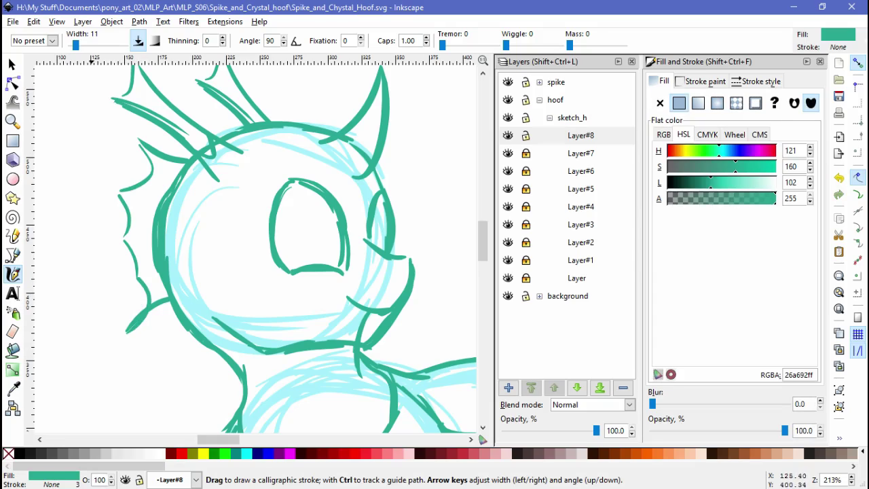
{"action": "key", "text": "ctrl+z"}
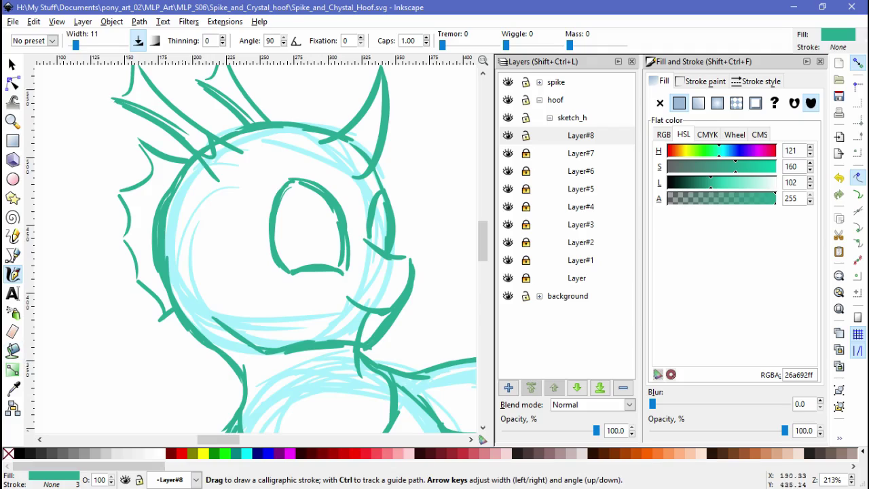
{"action": "left_click_drag", "start_coordinate": [157, 237], "coordinate": [197, 253]}
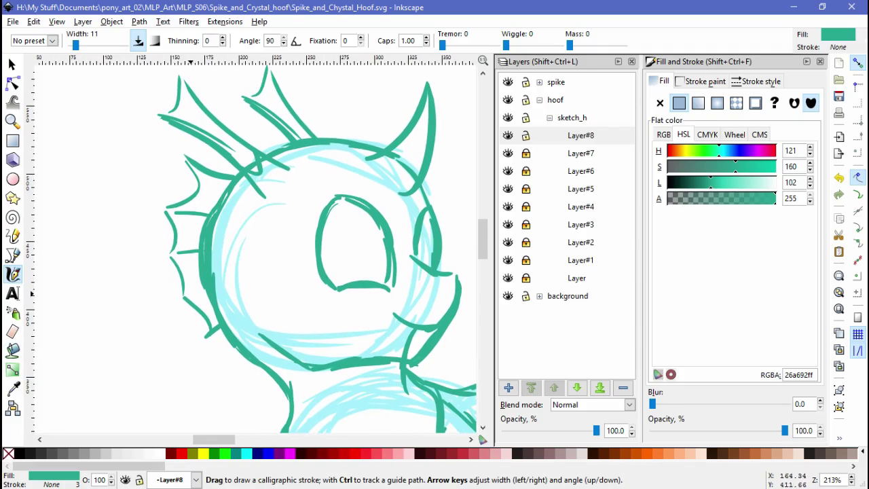
{"action": "left_click_drag", "start_coordinate": [366, 302], "coordinate": [253, 249]}
{"action": "left_click_drag", "start_coordinate": [421, 339], "coordinate": [150, 264]}
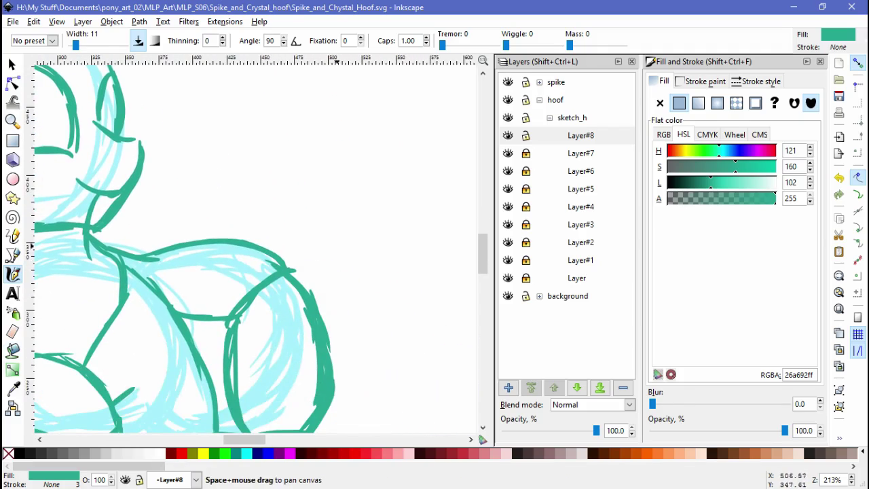
{"action": "left_click_drag", "start_coordinate": [203, 305], "coordinate": [183, 275]}
{"action": "mouse_move", "coordinate": [208, 233]}
{"action": "left_mouse_down"}
{"action": "mouse_move", "coordinate": [284, 275]}
{"action": "mouse_move", "coordinate": [285, 307]}
{"action": "mouse_move", "coordinate": [309, 331]}
{"action": "mouse_move", "coordinate": [319, 373]}
{"action": "mouse_move", "coordinate": [307, 256]}
{"action": "mouse_move", "coordinate": [314, 280]}
{"action": "mouse_move", "coordinate": [276, 358]}
{"action": "left_mouse_up"}
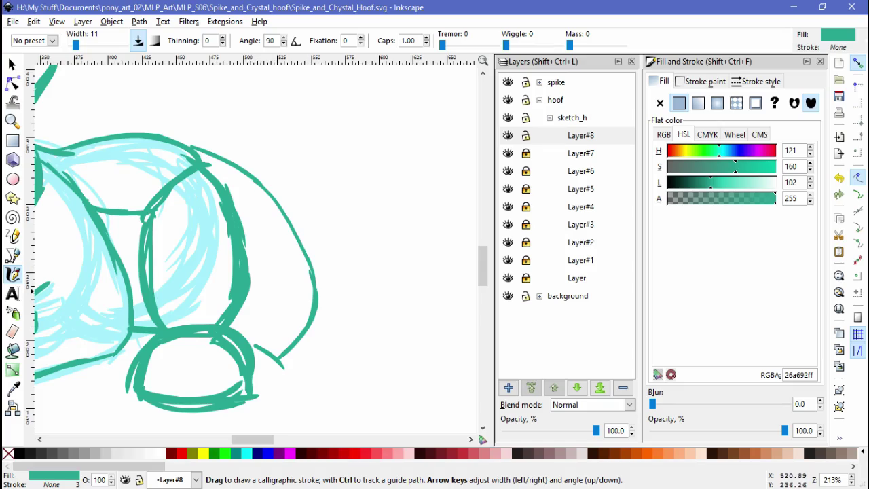
{"action": "key", "text": "ctrl+z"}
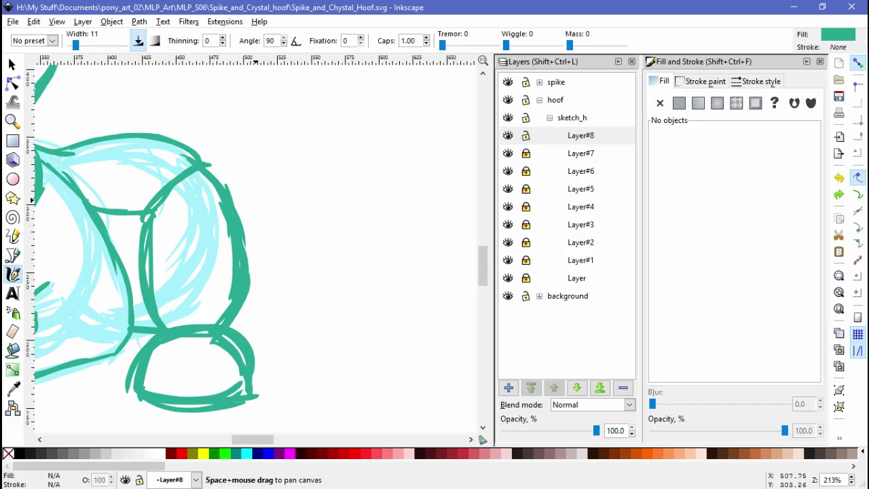
{"action": "left_click_drag", "start_coordinate": [193, 146], "coordinate": [323, 272]}
{"action": "mouse_move", "coordinate": [328, 239]}
{"action": "left_mouse_down"}
{"action": "mouse_move", "coordinate": [318, 150]}
{"action": "mouse_move", "coordinate": [170, 168]}
{"action": "mouse_move", "coordinate": [278, 246]}
{"action": "mouse_move", "coordinate": [294, 283]}
{"action": "mouse_move", "coordinate": [309, 204]}
{"action": "mouse_move", "coordinate": [273, 266]}
{"action": "mouse_move", "coordinate": [279, 305]}
{"action": "mouse_move", "coordinate": [262, 314]}
{"action": "left_mouse_up"}
{"action": "key", "text": "ctrl+z"}
{"action": "left_click_drag", "start_coordinate": [273, 266], "coordinate": [290, 313]}
{"action": "key", "text": "ctrl+z"}
{"action": "mouse_move", "coordinate": [229, 152]}
{"action": "left_mouse_down"}
{"action": "mouse_move", "coordinate": [262, 219]}
{"action": "mouse_move", "coordinate": [234, 299]}
{"action": "mouse_move", "coordinate": [309, 319]}
{"action": "left_mouse_up"}
{"action": "key", "text": "ctrl+z"}
{"action": "key", "text": "ctrl+z"}
{"action": "key", "text": "ctrl+z"}
{"action": "key", "text": "ctrl+z"}
{"action": "key", "text": "ctrl+z"}
{"action": "key", "text": "ctrl+z"}
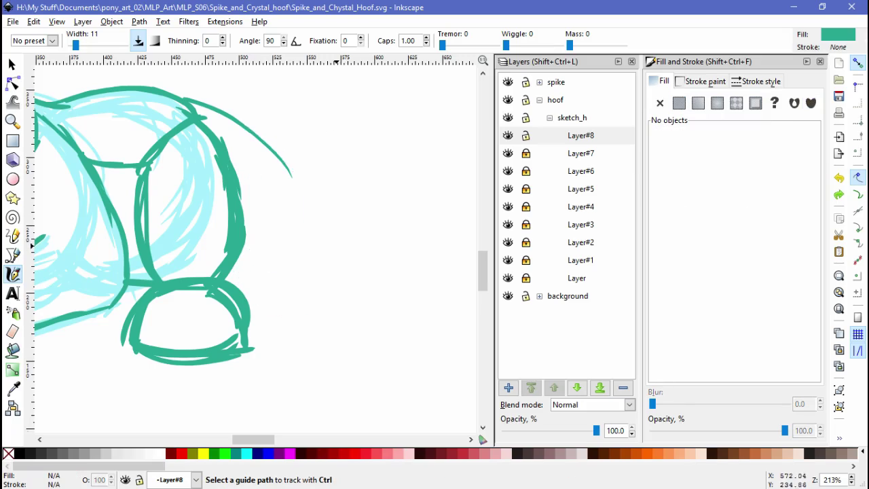
Step: Sketch a tail flowing back from the rump, with two curved edges, a scalloped ragged tip and a small round hole near the end
{"action": "left_click_drag", "start_coordinate": [175, 94], "coordinate": [380, 251]}
{"action": "left_click_drag", "start_coordinate": [227, 146], "coordinate": [265, 237]}
{"action": "left_click_drag", "start_coordinate": [239, 165], "coordinate": [296, 258]}
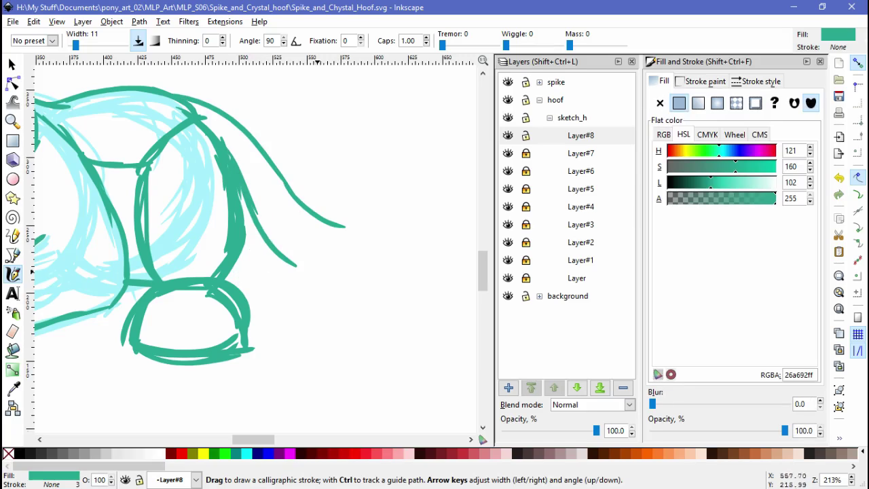
{"action": "left_click_drag", "start_coordinate": [294, 264], "coordinate": [381, 225]}
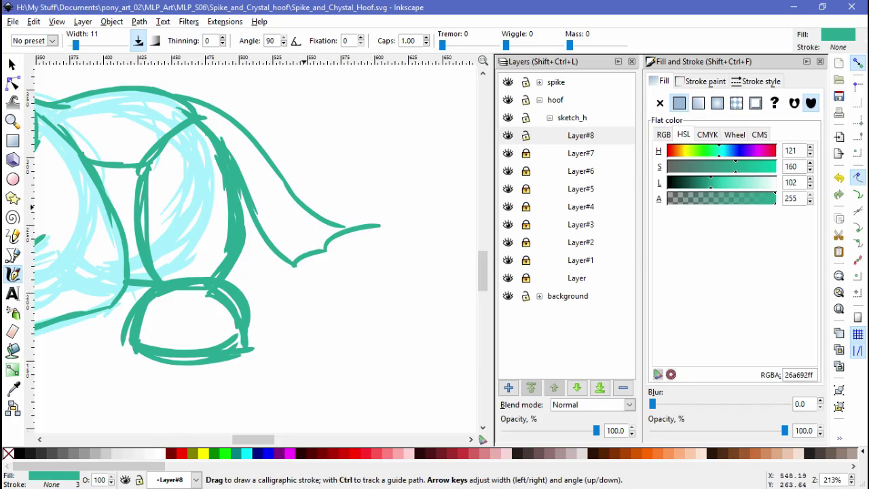
{"action": "mouse_move", "coordinate": [284, 223]}
{"action": "left_mouse_down"}
{"action": "mouse_move", "coordinate": [302, 239]}
{"action": "mouse_move", "coordinate": [282, 235]}
{"action": "left_mouse_up"}
{"action": "key", "text": "ctrl+z"}
Step: Outline the extended front leg's upper edge and notched hoof end, and add a half-round hole on its lower edge
{"action": "mouse_move", "coordinate": [82, 217]}
{"action": "left_mouse_down"}
{"action": "mouse_move", "coordinate": [472, 285]}
{"action": "mouse_move", "coordinate": [417, 246]}
{"action": "left_mouse_up"}
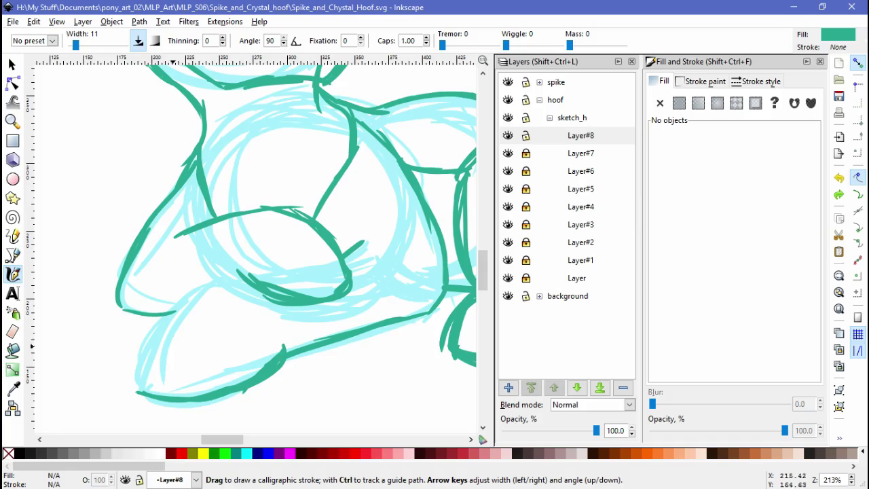
{"action": "mouse_move", "coordinate": [205, 393]}
{"action": "left_mouse_down"}
{"action": "mouse_move", "coordinate": [260, 380]}
{"action": "mouse_move", "coordinate": [202, 394]}
{"action": "left_mouse_up"}
{"action": "left_click_drag", "start_coordinate": [144, 345], "coordinate": [136, 393]}
{"action": "left_click_drag", "start_coordinate": [166, 311], "coordinate": [224, 281]}
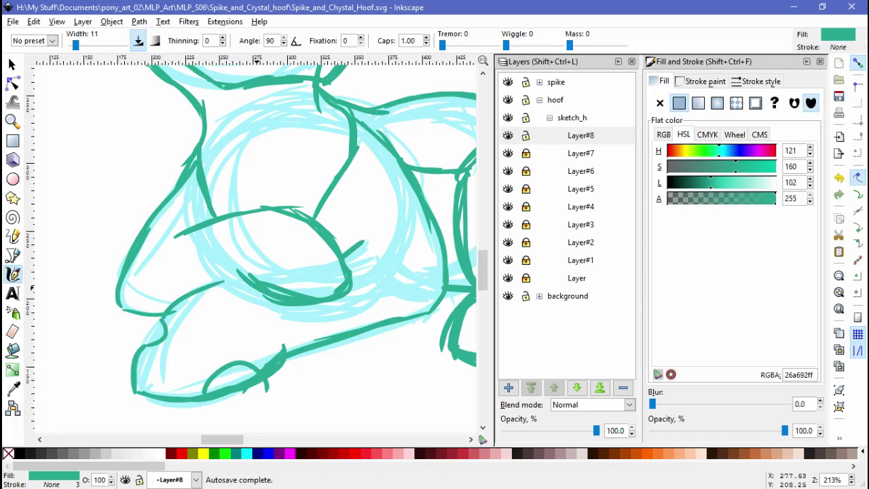
Step: Sketch rounded hole marks along the edges of the front legs, the hind leg and the hind hoof
{"action": "scroll", "coordinate": [258, 245], "scroll_direction": "right", "scroll_amount": 2}
{"action": "left_click_drag", "start_coordinate": [279, 343], "coordinate": [322, 334]}
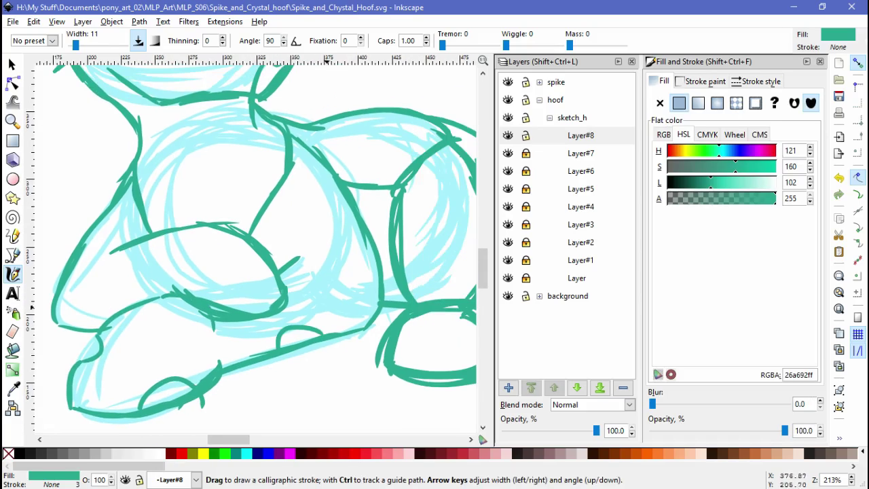
{"action": "mouse_move", "coordinate": [168, 235]}
{"action": "left_mouse_down"}
{"action": "mouse_move", "coordinate": [147, 244]}
{"action": "mouse_move", "coordinate": [167, 256]}
{"action": "left_mouse_up"}
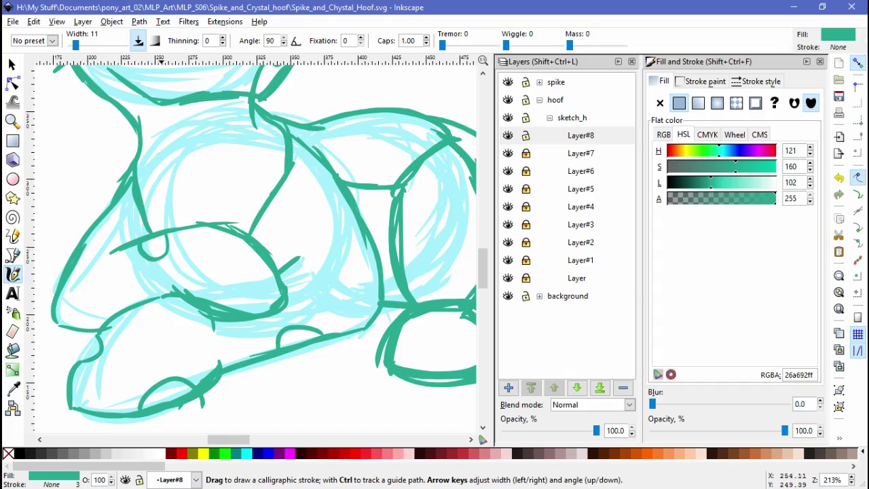
{"action": "left_click_drag", "start_coordinate": [266, 248], "coordinate": [274, 270]}
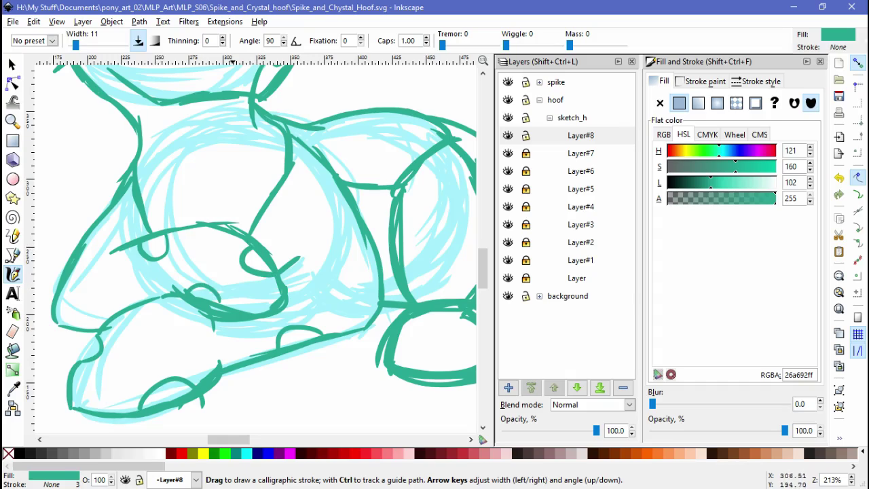
{"action": "scroll", "coordinate": [297, 264], "scroll_direction": "right", "scroll_amount": 4}
{"action": "left_click_drag", "start_coordinate": [323, 303], "coordinate": [326, 270]}
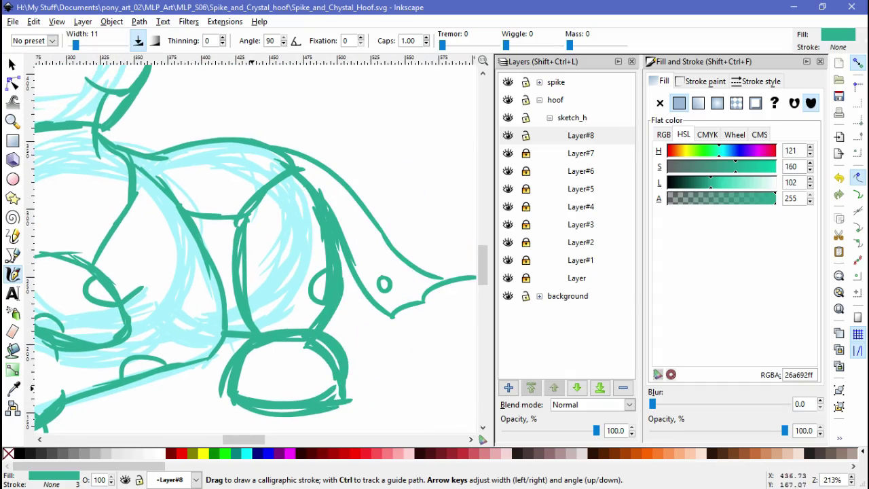
{"action": "left_click_drag", "start_coordinate": [251, 385], "coordinate": [246, 399]}
Step: Add a new sublayer above Layer#8 in the sketch_h group
{"action": "mouse_move", "coordinate": [222, 172]}
{"action": "left_mouse_down"}
{"action": "mouse_move", "coordinate": [326, 203]}
{"action": "mouse_move", "coordinate": [323, 269]}
{"action": "mouse_move", "coordinate": [306, 313]}
{"action": "left_mouse_up"}
{"action": "key", "text": "ctrl+shift+n"}
{"action": "key", "text": "Return"}
{"action": "left_click_drag", "start_coordinate": [302, 166], "coordinate": [318, 211]}
{"action": "key", "text": "ctrl+z"}
{"action": "mouse_move", "coordinate": [290, 291]}
{"action": "left_mouse_down"}
{"action": "mouse_move", "coordinate": [339, 253]}
{"action": "mouse_move", "coordinate": [377, 202]}
{"action": "mouse_move", "coordinate": [379, 233]}
{"action": "left_mouse_up"}
{"action": "scroll", "coordinate": [339, 313], "scroll_direction": "right", "scroll_amount": 3}
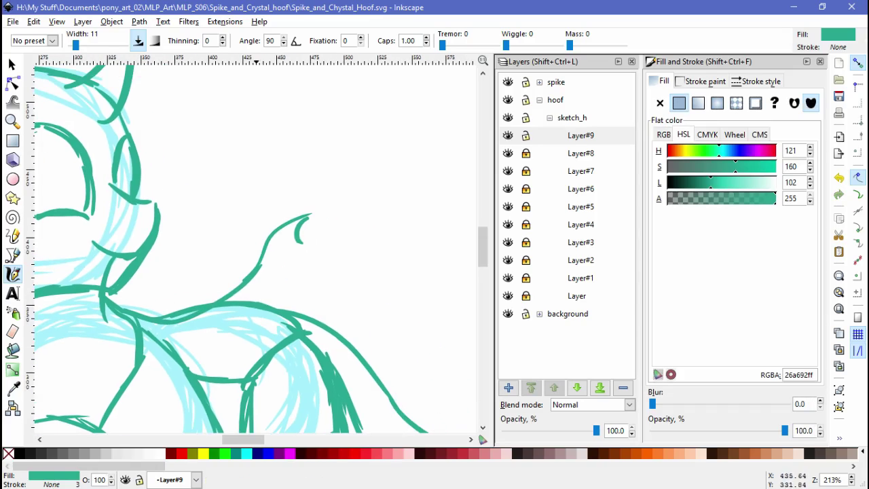
{"action": "left_click_drag", "start_coordinate": [160, 327], "coordinate": [274, 336]}
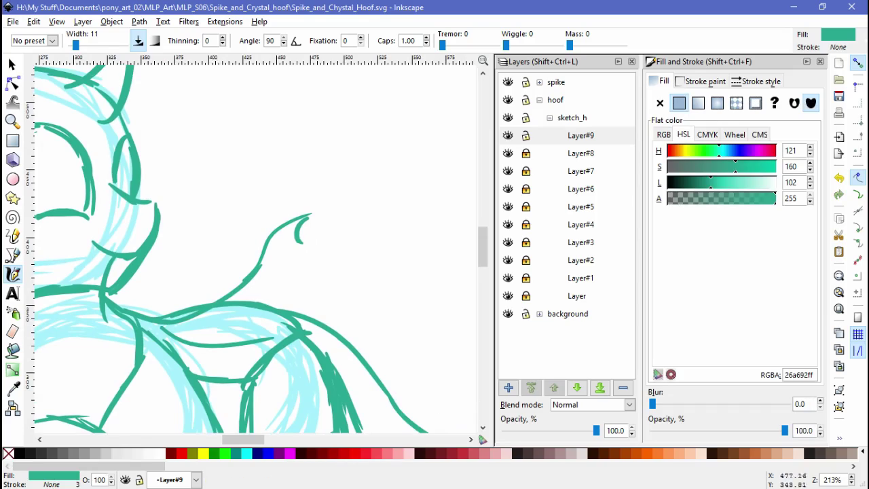
{"action": "key", "text": "ctrl+z"}
{"action": "key", "text": "ctrl+z"}
{"action": "key", "text": "ctrl+z"}
{"action": "key", "text": "ctrl+z"}
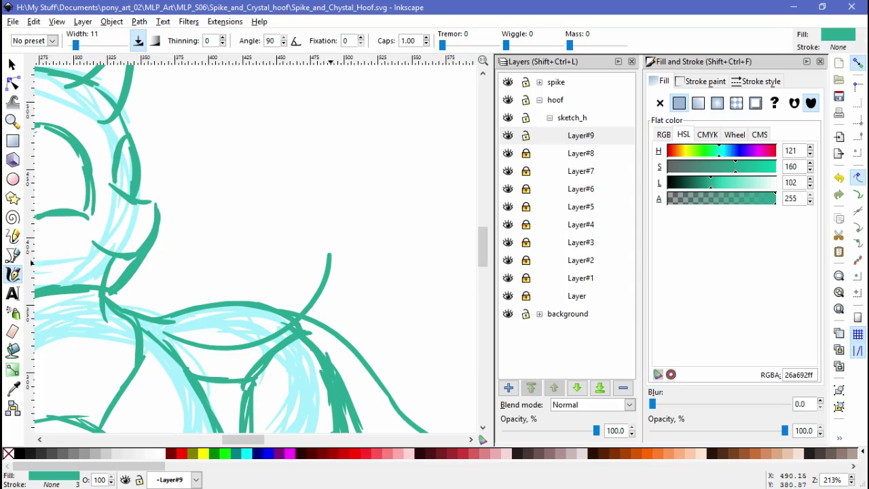
Step: Sketch a raised wing above the back, with a pointed joint on its leading edge and a long tip sweeping backward
{"action": "left_click_drag", "start_coordinate": [329, 256], "coordinate": [370, 199]}
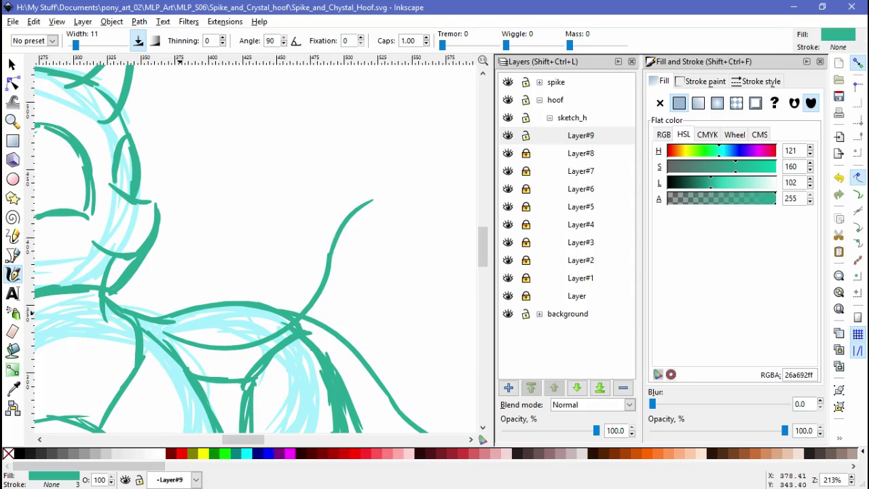
{"action": "mouse_move", "coordinate": [179, 316]}
{"action": "left_mouse_down"}
{"action": "mouse_move", "coordinate": [225, 226]}
{"action": "mouse_move", "coordinate": [221, 207]}
{"action": "mouse_move", "coordinate": [238, 238]}
{"action": "mouse_move", "coordinate": [389, 165]}
{"action": "left_mouse_up"}
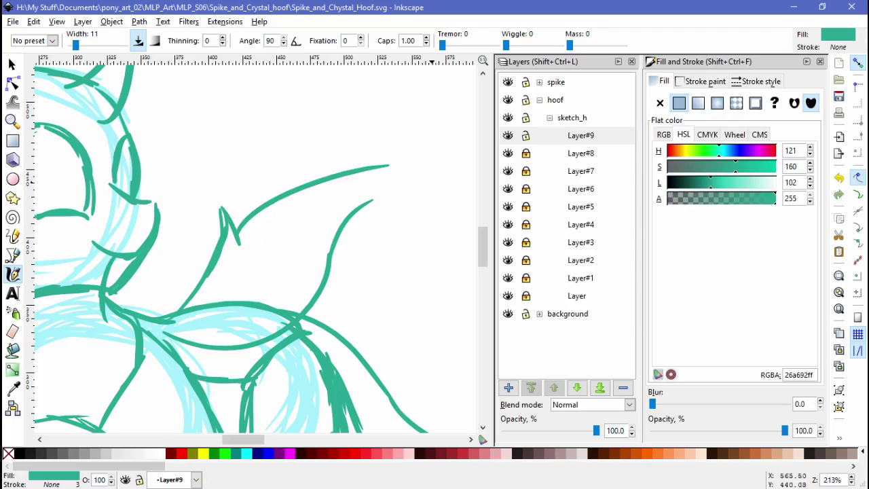
{"action": "left_click_drag", "start_coordinate": [373, 200], "coordinate": [471, 165]}
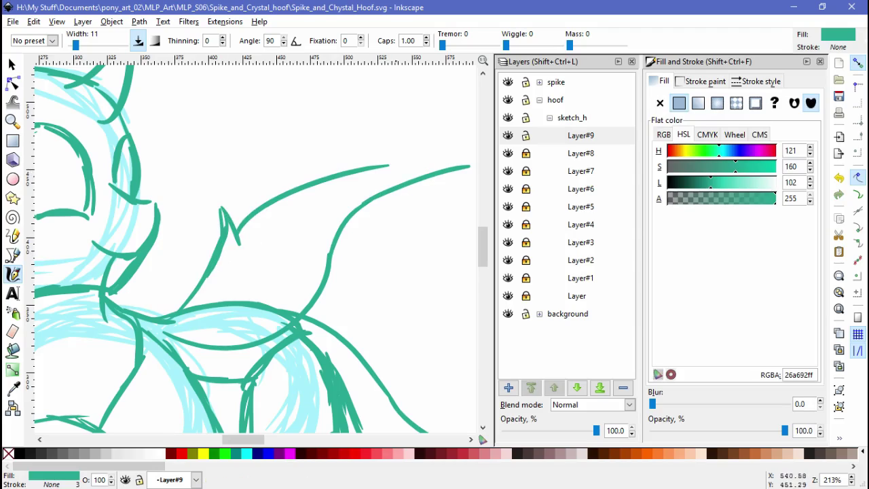
{"action": "left_click_drag", "start_coordinate": [365, 168], "coordinate": [475, 164]}
{"action": "left_click_drag", "start_coordinate": [246, 239], "coordinate": [476, 165]}
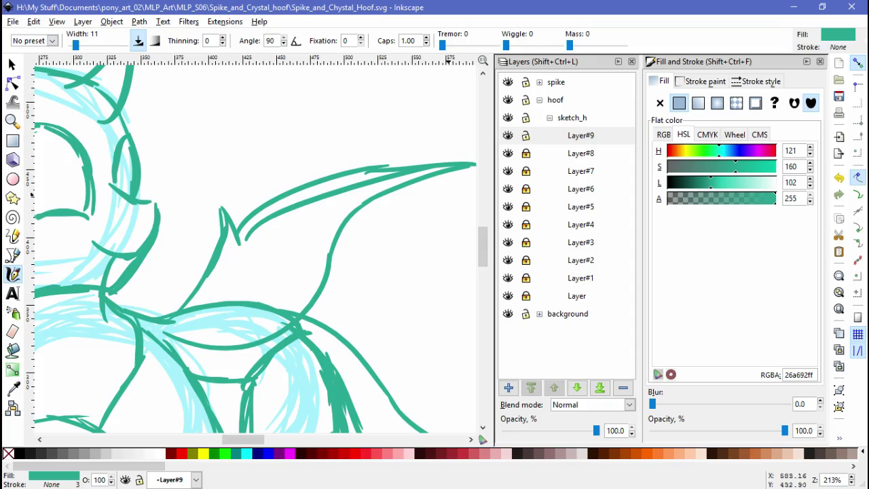
{"action": "mouse_move", "coordinate": [248, 240]}
{"action": "left_mouse_down"}
{"action": "mouse_move", "coordinate": [234, 273]}
{"action": "mouse_move", "coordinate": [190, 307]}
{"action": "left_mouse_up"}
Step: Undo the last wing strokes for comparison and restore them
{"action": "scroll", "coordinate": [270, 166], "scroll_direction": "down", "scroll_amount": 3}
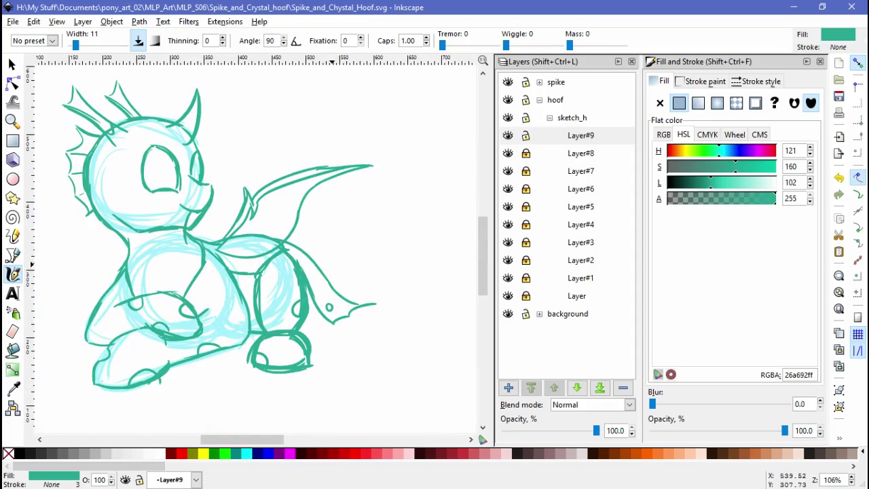
{"action": "key", "text": "ctrl+z"}
{"action": "key", "text": "ctrl+z"}
{"action": "key", "text": "ctrl+z"}
{"action": "key", "text": "ctrl+z"}
{"action": "key", "text": "ctrl+z"}
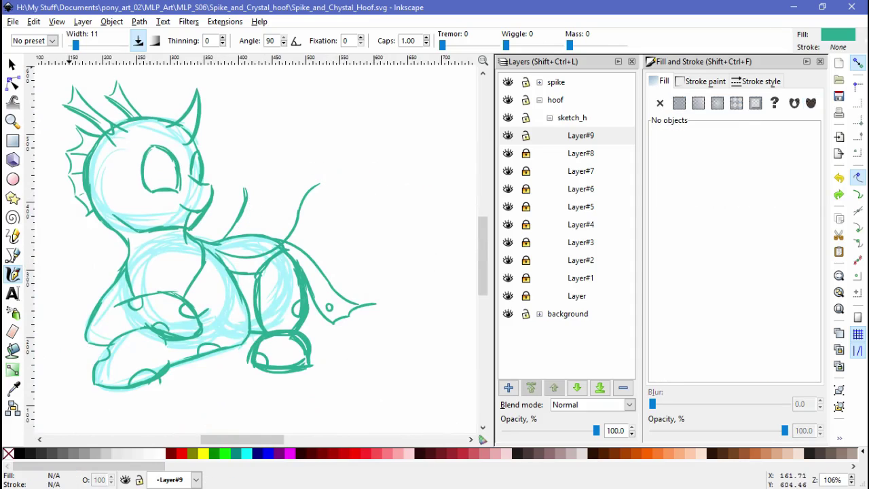
{"action": "key", "text": "alt+e"}
{"action": "key", "text": "Down"}
{"action": "left_click", "coordinate": [33, 21]}
{"action": "left_click", "coordinate": [78, 53]}
{"action": "left_click_drag", "start_coordinate": [328, 168], "coordinate": [319, 178]}
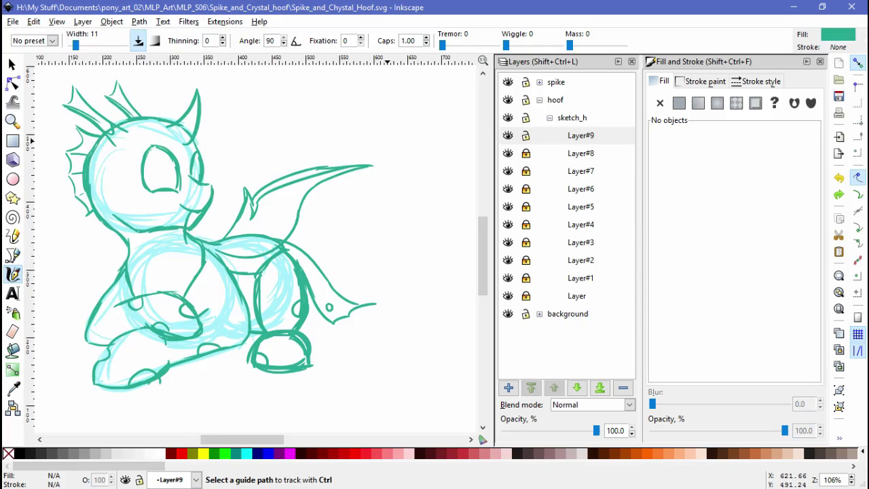
{"action": "key", "text": "s"}
{"action": "mouse_move", "coordinate": [419, 269]}
{"action": "left_mouse_down"}
{"action": "mouse_move", "coordinate": [365, 264]}
{"action": "mouse_move", "coordinate": [212, 133]}
{"action": "left_mouse_up"}
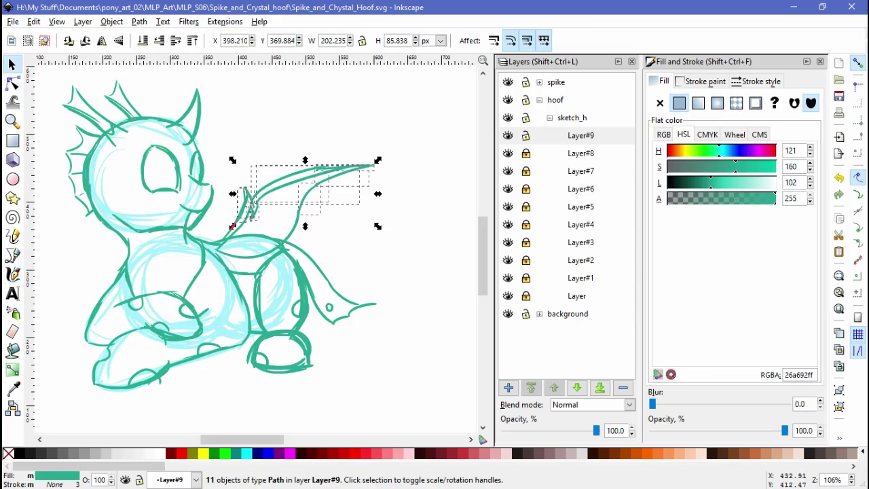
{"action": "key", "text": "ctrl+x"}
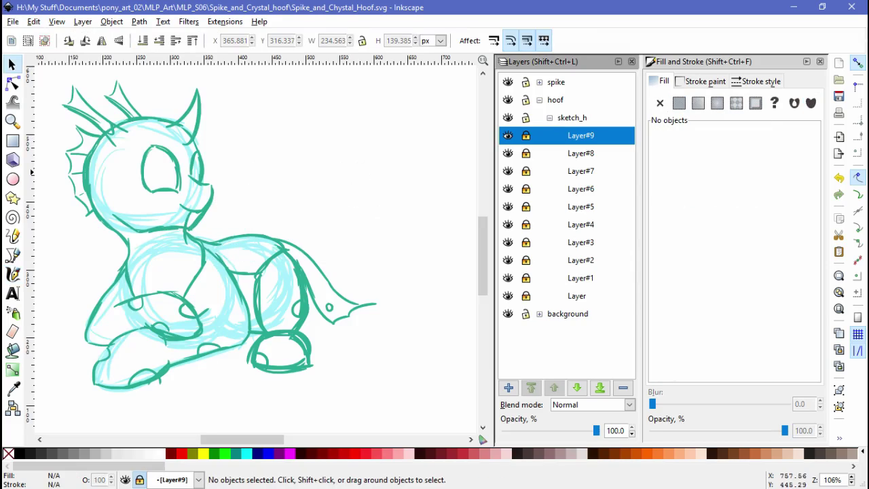
{"action": "left_click", "coordinate": [508, 387]}
{"action": "left_click", "coordinate": [481, 290]}
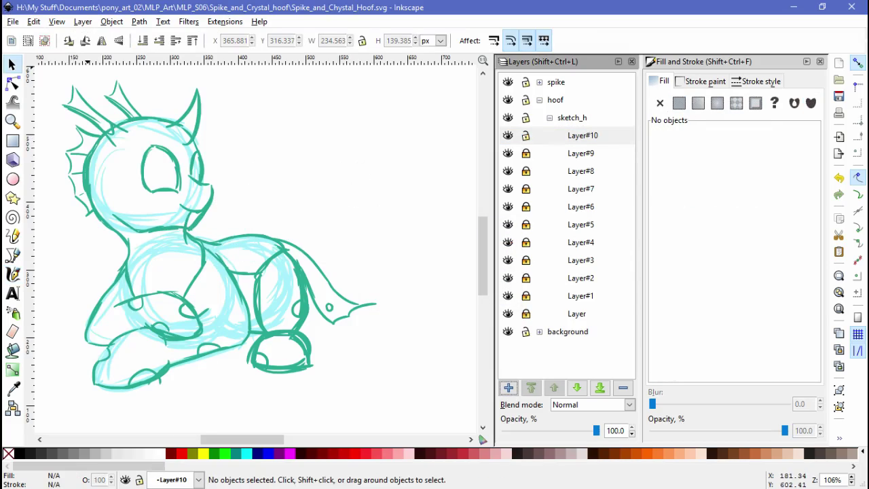
{"action": "left_click", "coordinate": [33, 21]}
{"action": "key", "text": "Escape"}
{"action": "left_click", "coordinate": [582, 135]}
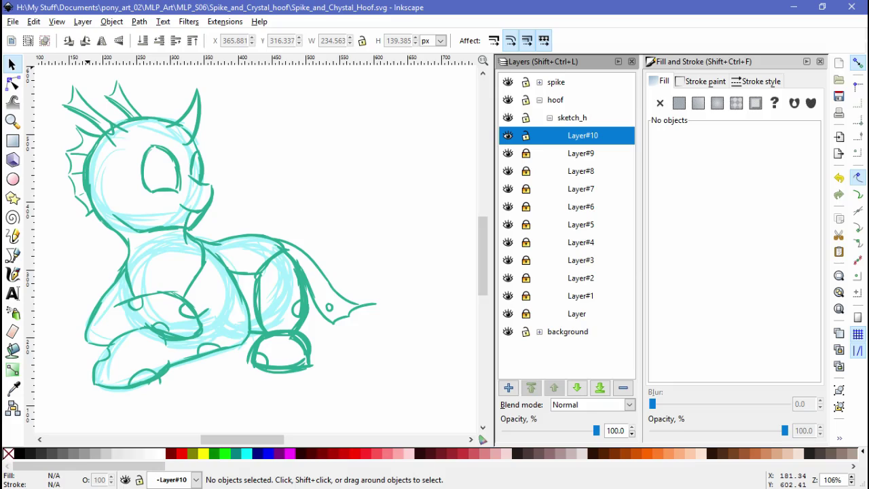
{"action": "left_click", "coordinate": [581, 153]}
{"action": "left_click", "coordinate": [139, 479]}
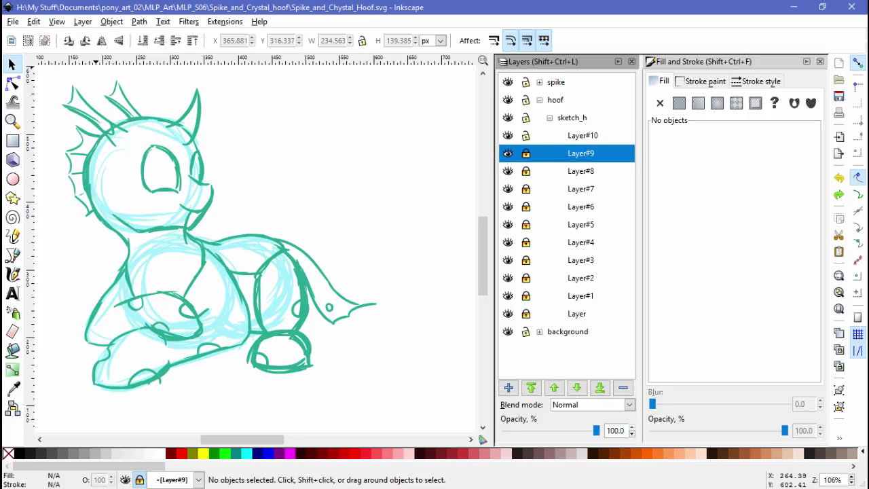
{"action": "left_click", "coordinate": [33, 21]}
{"action": "left_click", "coordinate": [67, 35]}
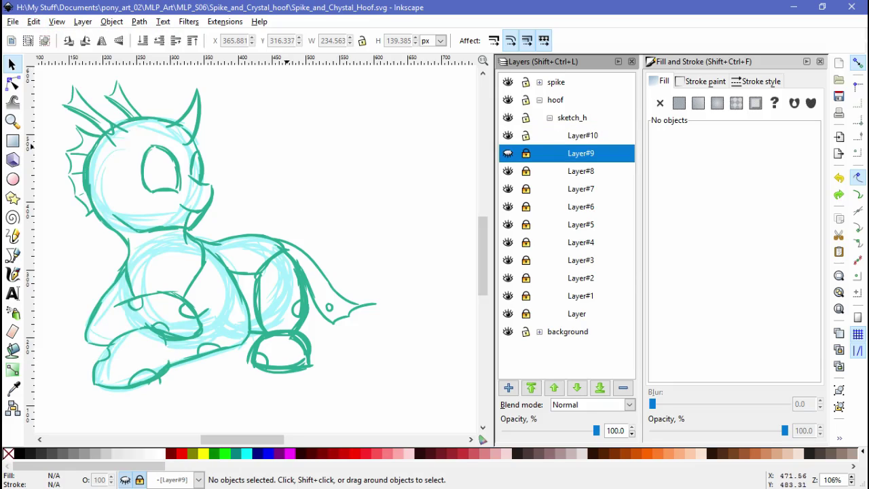
{"action": "key", "text": "ctrl+z"}
{"action": "key", "text": "ctrl+z"}
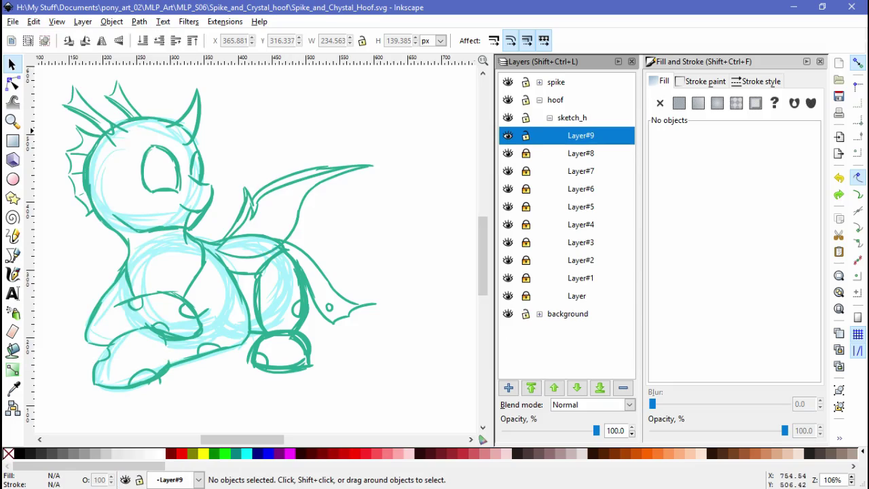
Step: Lock and hide Layer#9 with the raised wing, and add a new sublayer above it in the sketch_h group
{"action": "key", "text": "ctrl+shift+z"}
{"action": "key", "text": "ctrl+shift+z"}
{"action": "key", "text": "ctrl+shift+n"}
{"action": "left_click", "coordinate": [480, 289]}
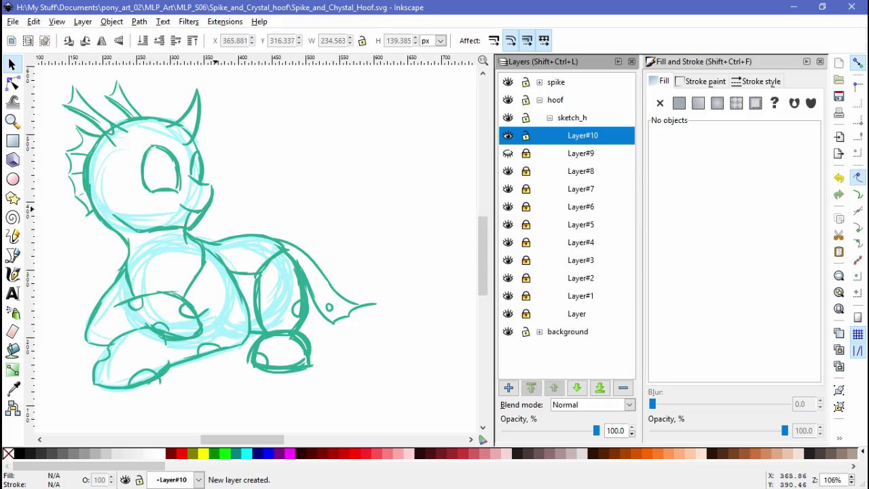
Step: Sketch a small folded wing along the back with the Calligraphy tool, giving it overlapping pointed tips that sweep backward
{"action": "left_click", "coordinate": [12, 236]}
{"action": "key", "text": "c"}
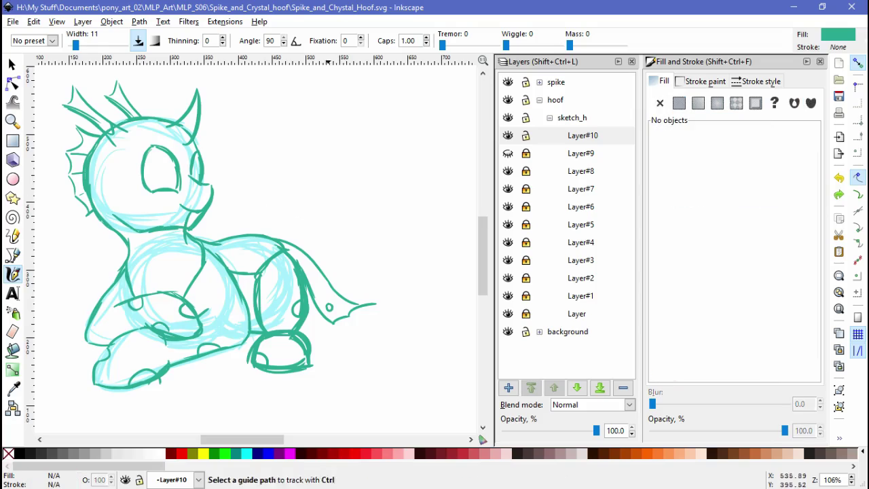
{"action": "scroll", "coordinate": [241, 231], "scroll_direction": "up", "scroll_amount": 1}
{"action": "left_click_drag", "start_coordinate": [213, 279], "coordinate": [342, 243]}
{"action": "left_click_drag", "start_coordinate": [229, 251], "coordinate": [294, 232]}
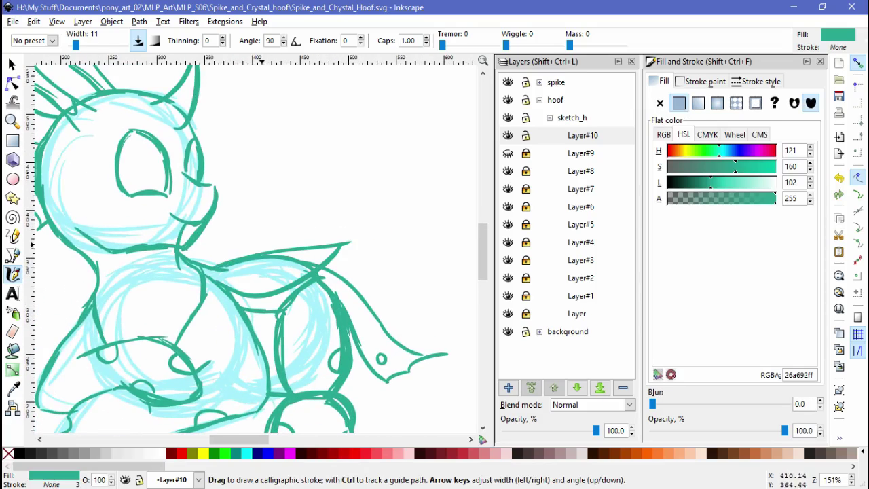
{"action": "left_click_drag", "start_coordinate": [197, 258], "coordinate": [243, 233]}
{"action": "mouse_move", "coordinate": [201, 270]}
{"action": "left_mouse_down"}
{"action": "mouse_move", "coordinate": [304, 267]}
{"action": "mouse_move", "coordinate": [263, 264]}
{"action": "left_mouse_up"}
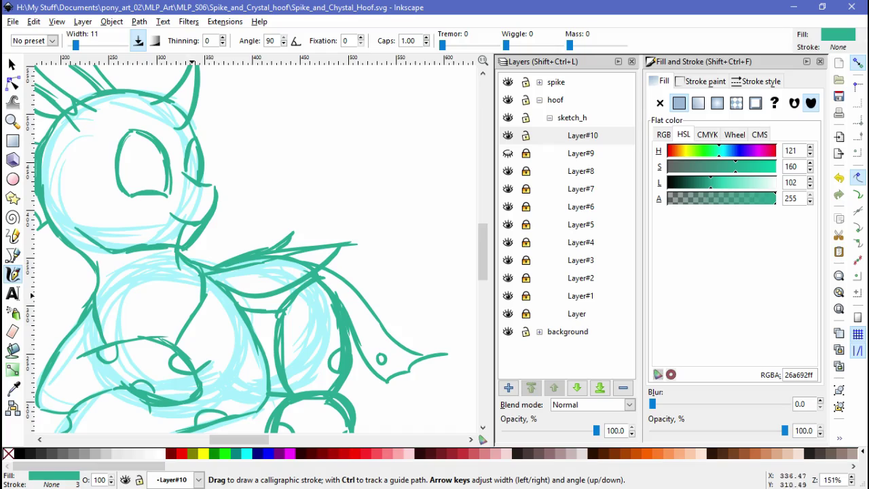
{"action": "left_click_drag", "start_coordinate": [290, 232], "coordinate": [229, 254]}
{"action": "scroll", "coordinate": [251, 244], "scroll_direction": "left", "scroll_amount": 1}
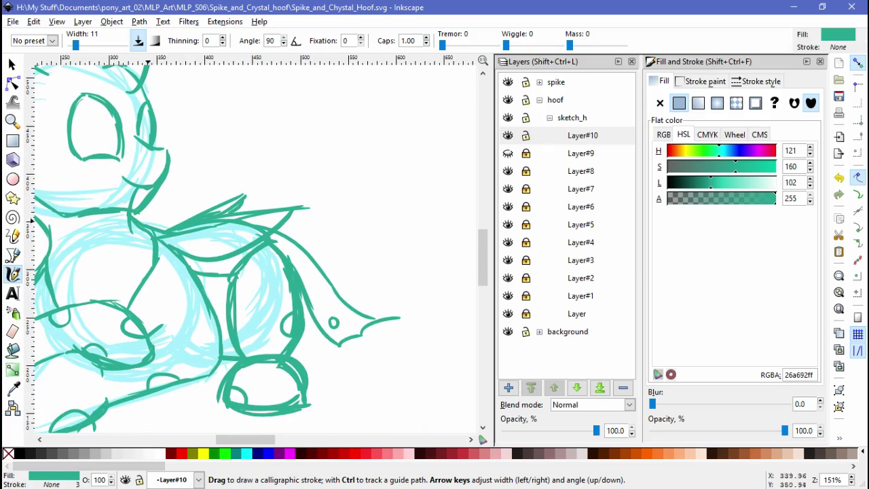
Step: Save the drawing
{"action": "key", "text": "ctrl+s"}
{"action": "key", "text": "5"}
{"action": "key", "text": "ctrl+s"}
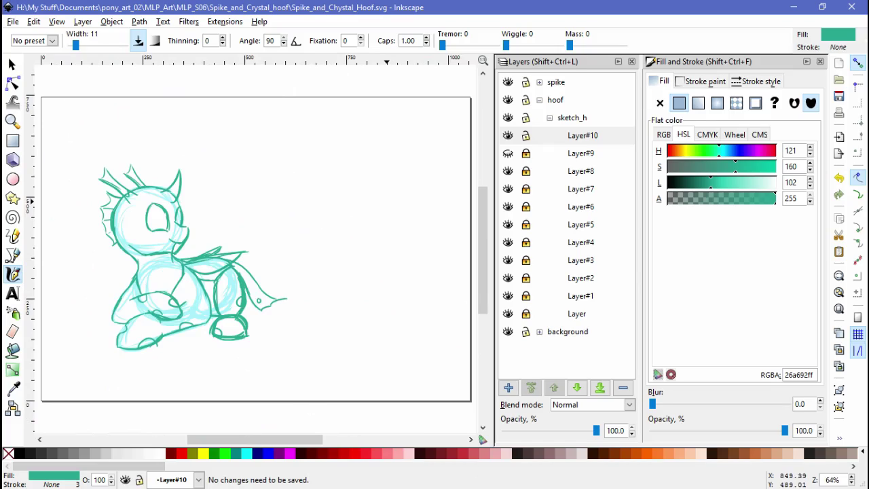
Step: Add a new layer as a sublayer of sketch_sp in the spike group
{"action": "key", "text": "z"}
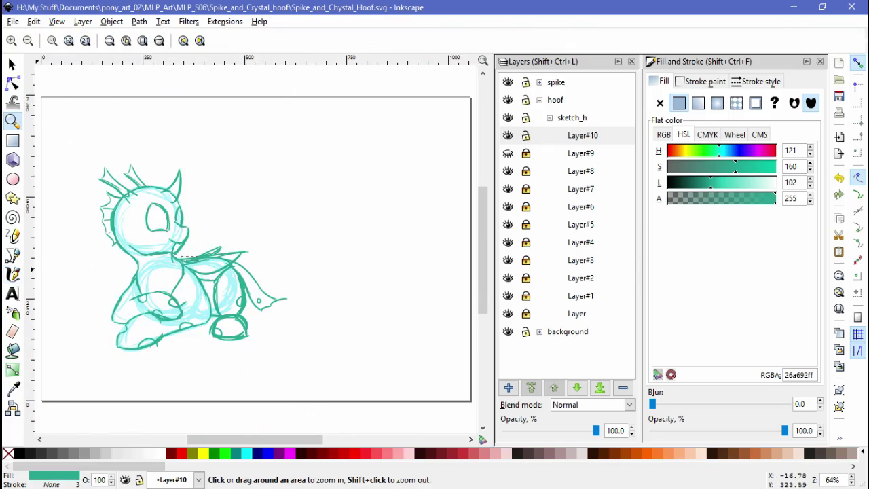
{"action": "left_click", "coordinate": [12, 274]}
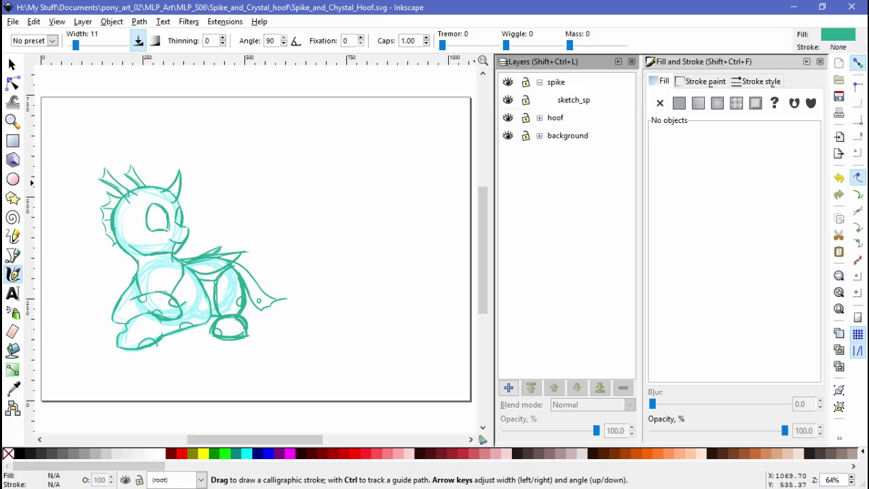
{"action": "left_click", "coordinate": [573, 100]}
{"action": "key", "text": "shift+ctrl+n"}
{"action": "left_click", "coordinate": [462, 268]}
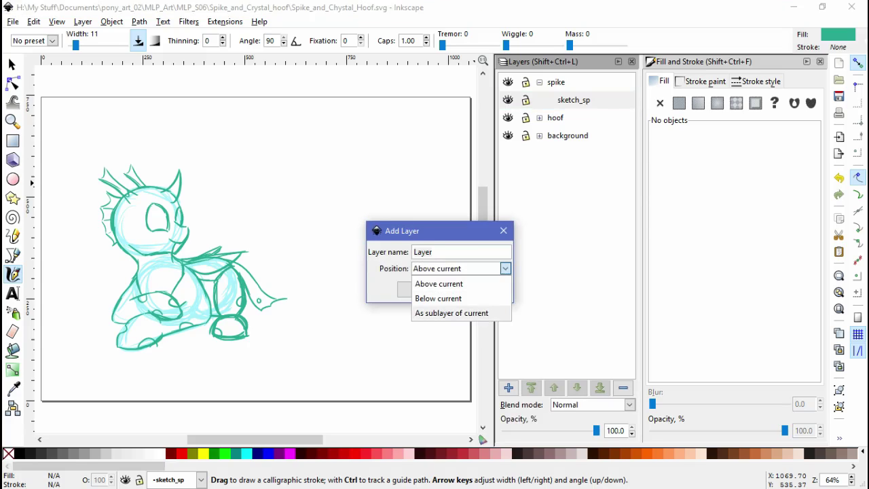
{"action": "left_click", "coordinate": [451, 313]}
{"action": "key", "text": "Return"}
Step: Set the Calligraphy fill to the light purple sampled from the second swatch of the palette beside the page
{"action": "left_click_drag", "start_coordinate": [289, 195], "coordinate": [466, 205]}
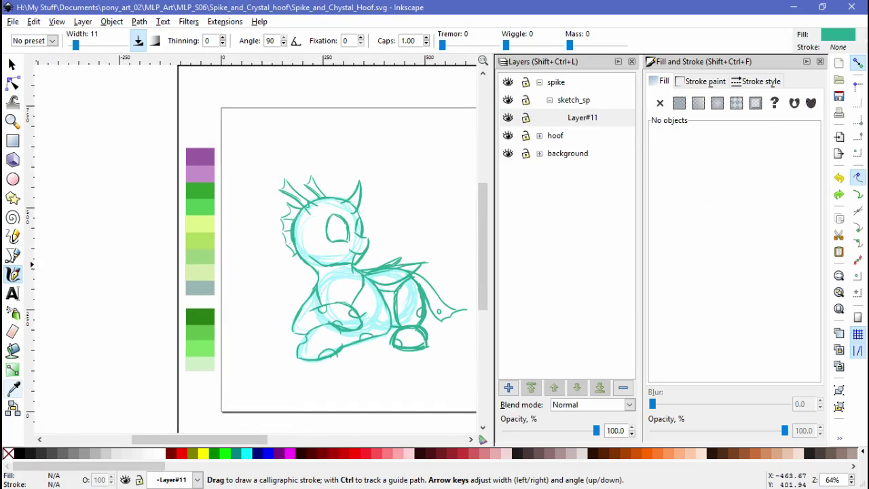
{"action": "left_click", "coordinate": [12, 389]}
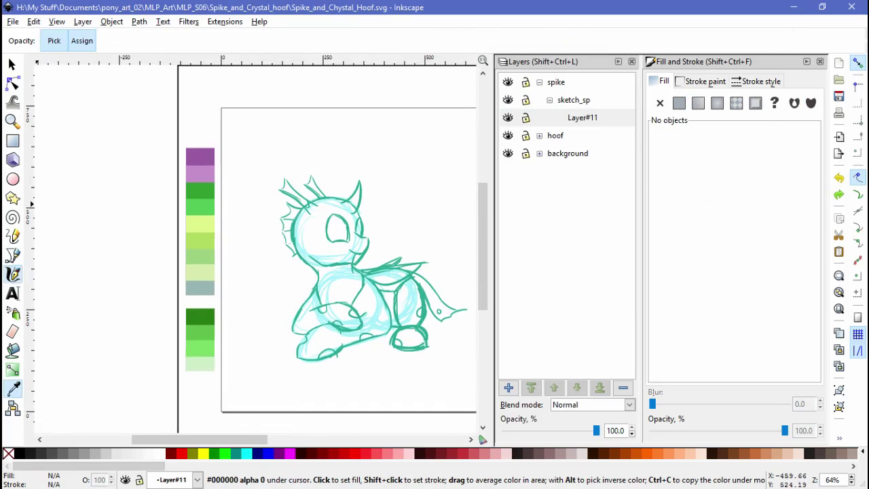
{"action": "left_click", "coordinate": [200, 174]}
{"action": "left_click", "coordinate": [12, 273]}
{"action": "left_click_drag", "start_coordinate": [370, 129], "coordinate": [435, 193]}
{"action": "key", "text": "ctrl+z"}
{"action": "mouse_move", "coordinate": [469, 218]}
{"action": "left_mouse_down"}
{"action": "mouse_move", "coordinate": [277, 224]}
{"action": "mouse_move", "coordinate": [307, 225]}
{"action": "mouse_move", "coordinate": [251, 206]}
{"action": "left_mouse_up"}
{"action": "scroll", "coordinate": [307, 225], "scroll_direction": "up", "scroll_amount": 1}
{"action": "mouse_move", "coordinate": [212, 314]}
{"action": "left_mouse_down"}
{"action": "mouse_move", "coordinate": [288, 242]}
{"action": "mouse_move", "coordinate": [369, 262]}
{"action": "mouse_move", "coordinate": [379, 329]}
{"action": "left_mouse_up"}
{"action": "mouse_move", "coordinate": [207, 319]}
{"action": "left_mouse_down"}
{"action": "mouse_move", "coordinate": [330, 343]}
{"action": "mouse_move", "coordinate": [399, 322]}
{"action": "left_mouse_up"}
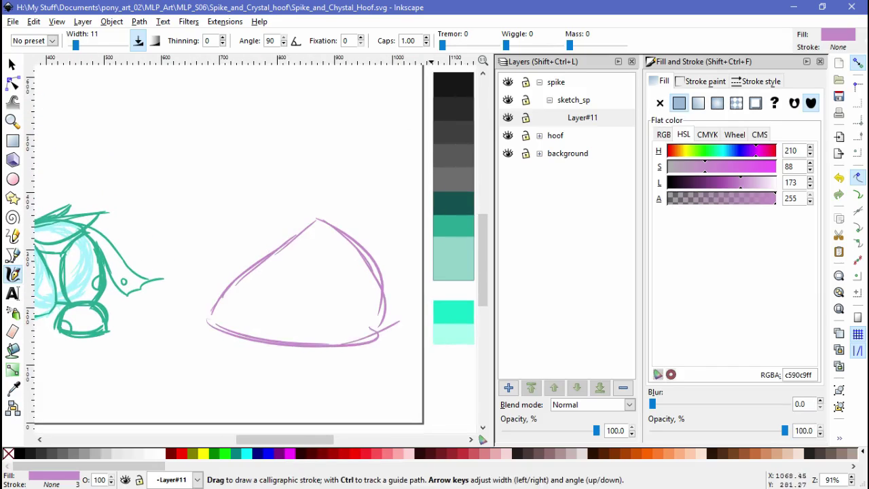
{"action": "key", "text": "ctrl+z"}
{"action": "key", "text": "ctrl+z"}
{"action": "key", "text": "ctrl+z"}
{"action": "key", "text": "ctrl+z"}
{"action": "key", "text": "ctrl+z"}
Step: Sketch an angular rock-like base behind the pony's tail, with a curved front edge and a slanted line dividing its face
{"action": "mouse_move", "coordinate": [245, 270]}
{"action": "left_mouse_down"}
{"action": "mouse_move", "coordinate": [324, 228]}
{"action": "mouse_move", "coordinate": [255, 263]}
{"action": "mouse_move", "coordinate": [400, 313]}
{"action": "mouse_move", "coordinate": [396, 334]}
{"action": "left_mouse_up"}
{"action": "left_click_drag", "start_coordinate": [388, 254], "coordinate": [315, 310]}
{"action": "left_click_drag", "start_coordinate": [252, 273], "coordinate": [368, 288]}
{"action": "left_click_drag", "start_coordinate": [401, 247], "coordinate": [302, 347]}
{"action": "mouse_move", "coordinate": [208, 312]}
{"action": "left_mouse_down"}
{"action": "mouse_move", "coordinate": [280, 354]}
{"action": "mouse_move", "coordinate": [382, 340]}
{"action": "left_mouse_up"}
{"action": "left_click_drag", "start_coordinate": [343, 199], "coordinate": [311, 242]}
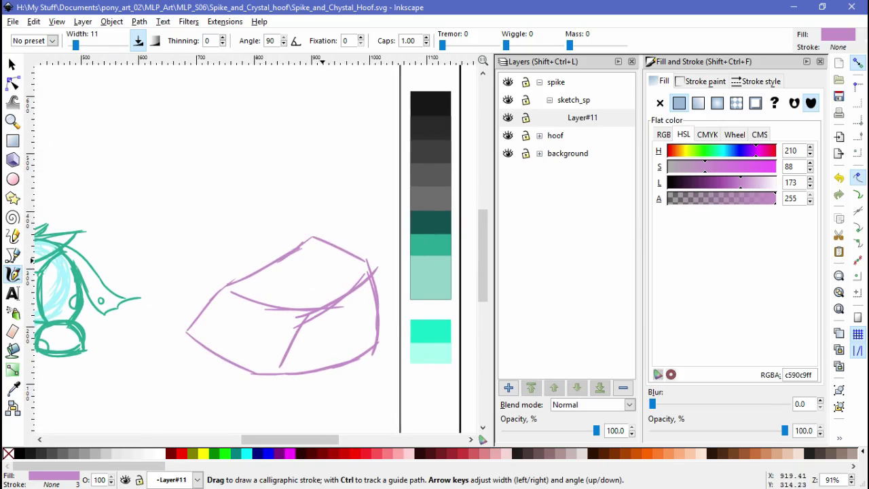
Step: Add a new sublayer above Layer#11 in the sketch_sp group and lock Layer#11
{"action": "key", "text": "ctrl+shift+n"}
{"action": "key", "text": "Return"}
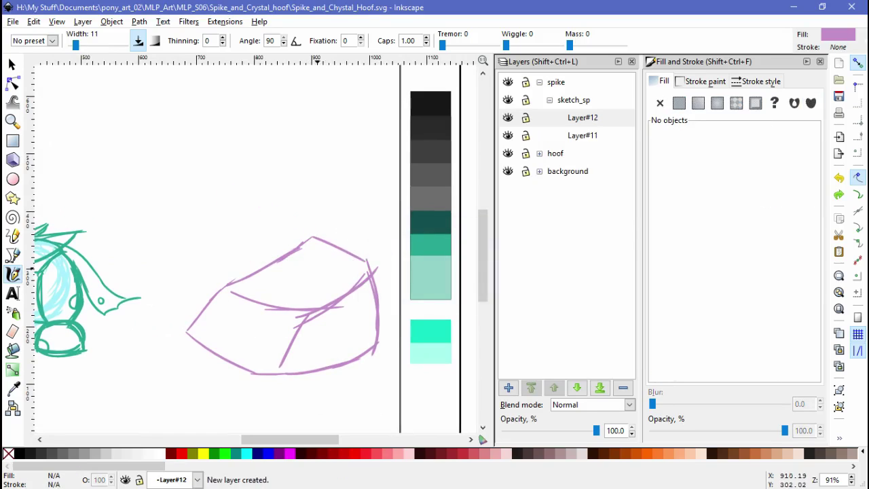
{"action": "left_click_drag", "start_coordinate": [332, 224], "coordinate": [357, 249]}
{"action": "left_click", "coordinate": [525, 135]}
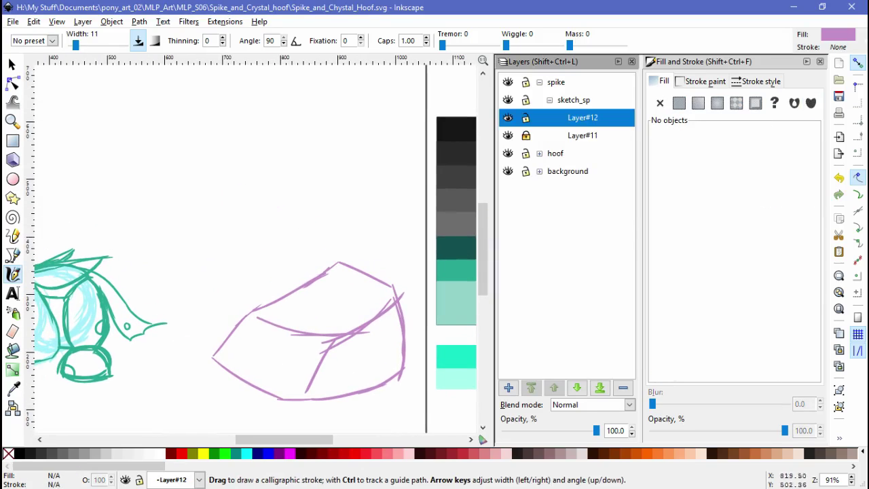
Step: Sketch a body circle over the peak of the purple base and reinforce its upper edge with extra strokes
{"action": "scroll", "coordinate": [227, 244], "scroll_direction": "down", "scroll_amount": 2}
{"action": "mouse_move", "coordinate": [333, 202]}
{"action": "left_mouse_down"}
{"action": "mouse_move", "coordinate": [348, 227]}
{"action": "mouse_move", "coordinate": [307, 273]}
{"action": "mouse_move", "coordinate": [331, 209]}
{"action": "mouse_move", "coordinate": [299, 270]}
{"action": "mouse_move", "coordinate": [360, 251]}
{"action": "left_mouse_up"}
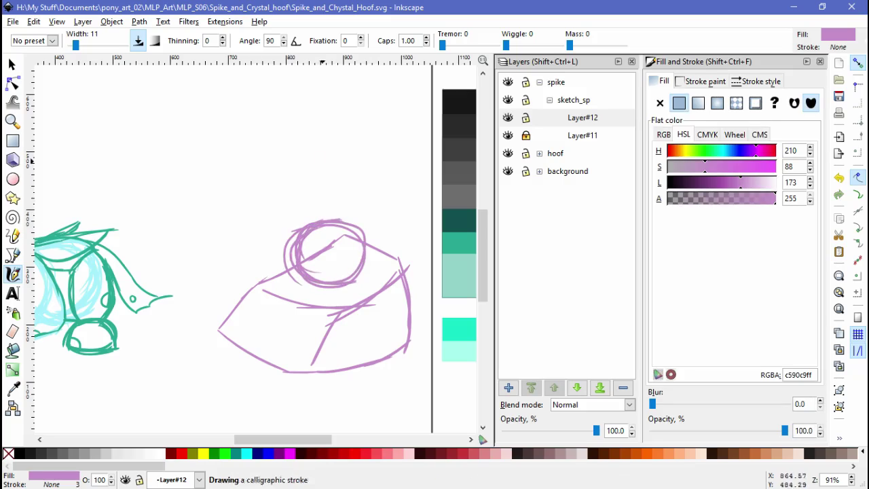
{"action": "mouse_move", "coordinate": [329, 159]}
{"action": "left_mouse_down"}
{"action": "mouse_move", "coordinate": [319, 197]}
{"action": "mouse_move", "coordinate": [353, 217]}
{"action": "left_mouse_up"}
{"action": "key", "text": "ctrl+z"}
{"action": "key", "text": "ctrl+z"}
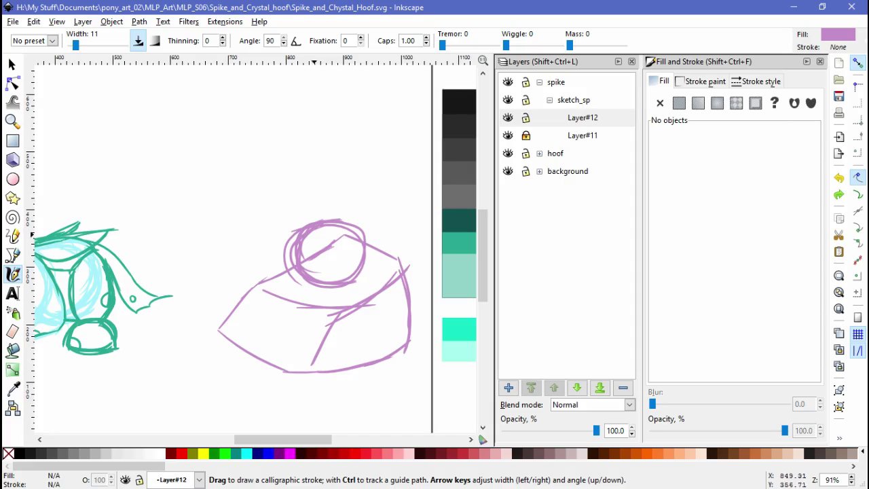
{"action": "left_click", "coordinate": [332, 220]}
{"action": "left_click", "coordinate": [343, 220]}
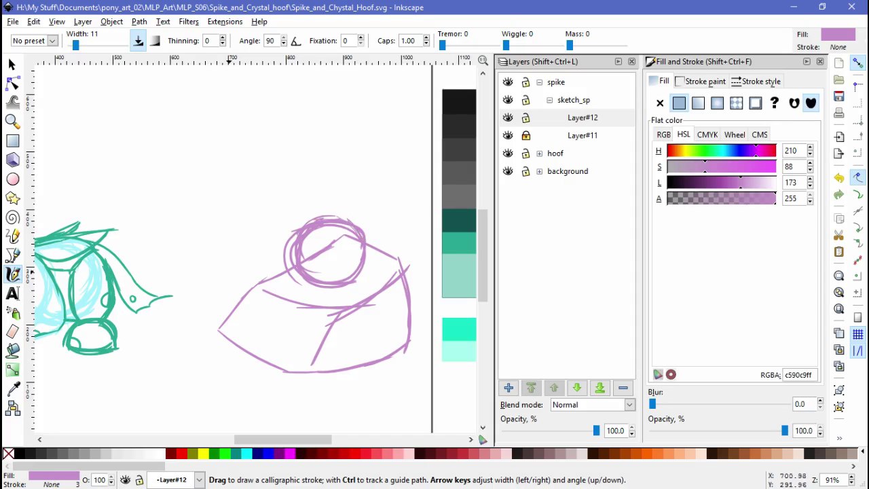
Step: Sketch the two curved sides of the torso rising from the body circle and narrowing toward the neck
{"action": "scroll", "coordinate": [231, 245], "scroll_direction": "up", "scroll_amount": 1}
{"action": "left_click_drag", "start_coordinate": [365, 255], "coordinate": [372, 280]}
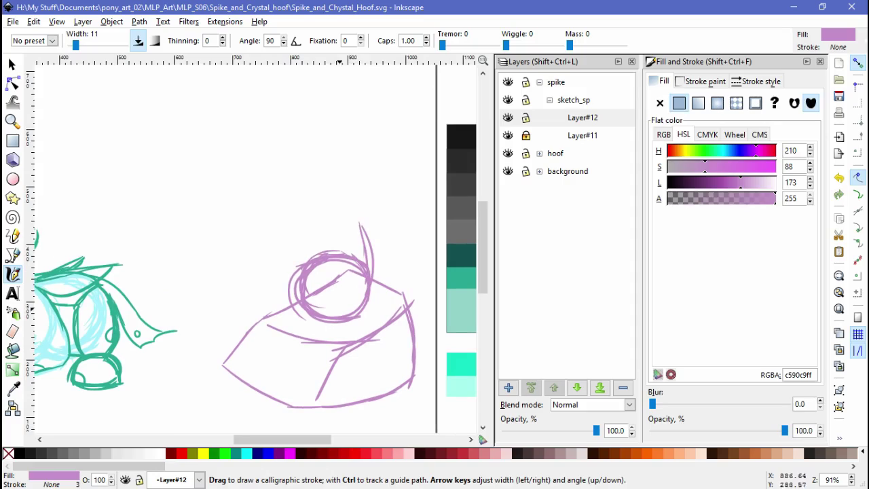
{"action": "key", "text": "ctrl+z"}
{"action": "left_click_drag", "start_coordinate": [372, 217], "coordinate": [378, 284]}
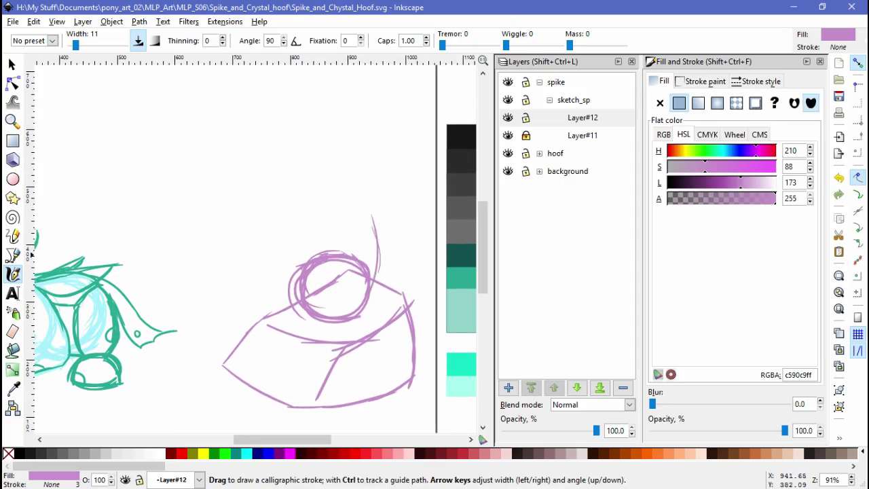
{"action": "left_click_drag", "start_coordinate": [336, 216], "coordinate": [311, 253]}
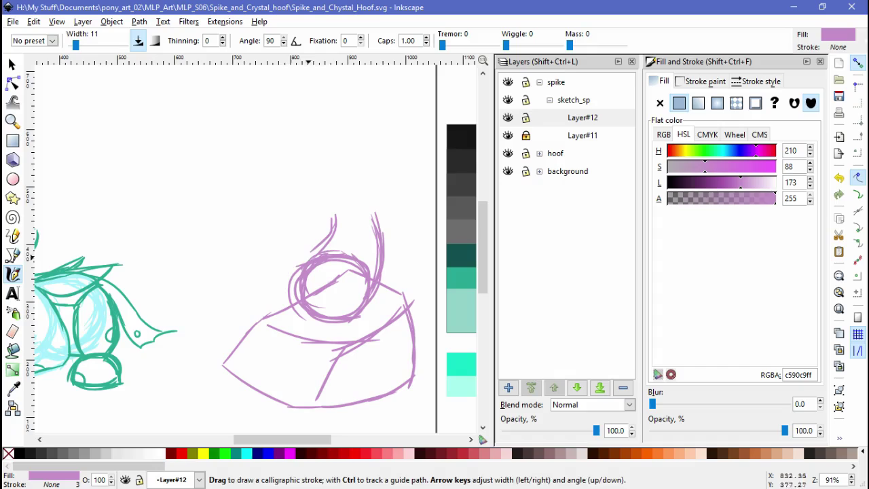
{"action": "scroll", "coordinate": [231, 272], "scroll_direction": "up", "scroll_amount": 1}
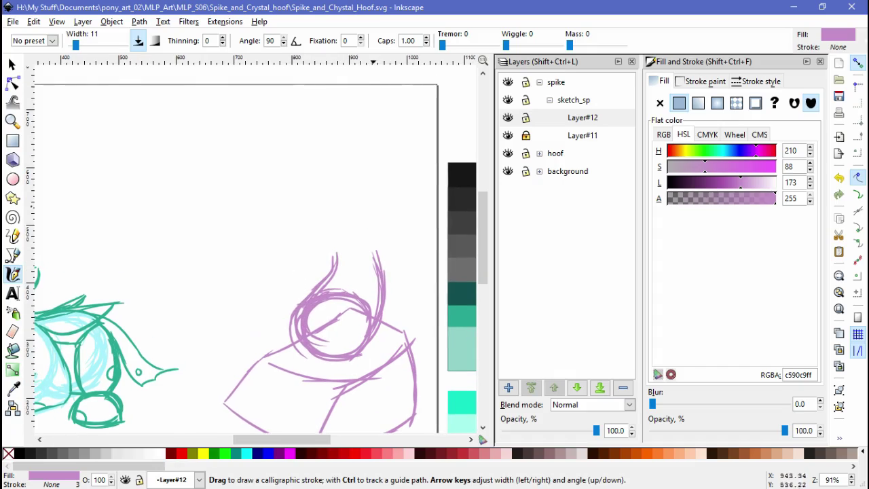
{"action": "left_click_drag", "start_coordinate": [370, 243], "coordinate": [378, 279]}
{"action": "mouse_move", "coordinate": [342, 249]}
{"action": "left_mouse_down"}
{"action": "mouse_move", "coordinate": [306, 299]}
{"action": "mouse_move", "coordinate": [296, 331]}
{"action": "left_mouse_up"}
Step: Add a new sublayer above Layer#12 and sketch a small shoulder oval at the upper end of the torso's outer side
{"action": "key", "text": "ctrl+shift+n"}
{"action": "key", "text": "Return"}
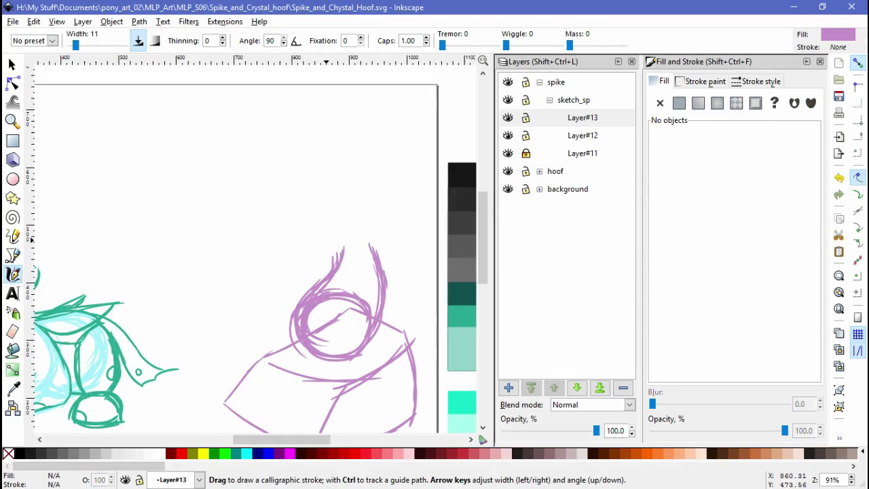
{"action": "mouse_move", "coordinate": [364, 260]}
{"action": "left_mouse_down"}
{"action": "mouse_move", "coordinate": [368, 248]}
{"action": "mouse_move", "coordinate": [360, 273]}
{"action": "left_mouse_up"}
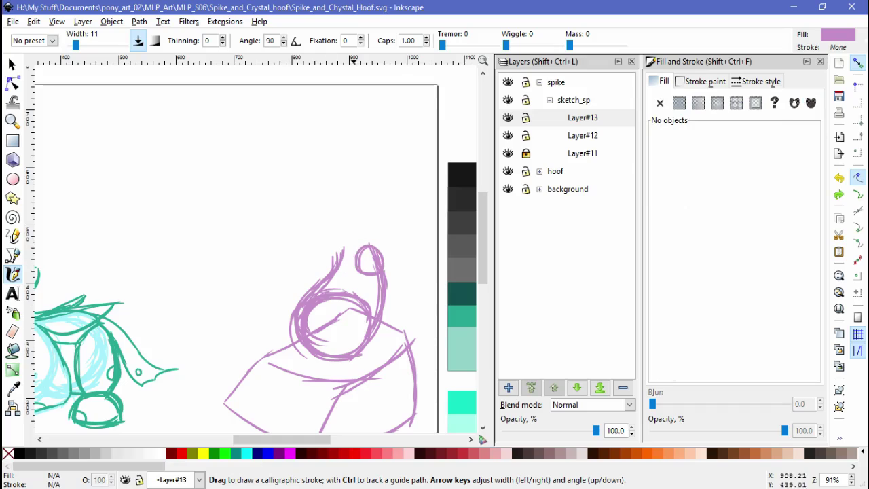
{"action": "left_click_drag", "start_coordinate": [322, 292], "coordinate": [380, 274]}
{"action": "key", "text": "ctrl+z"}
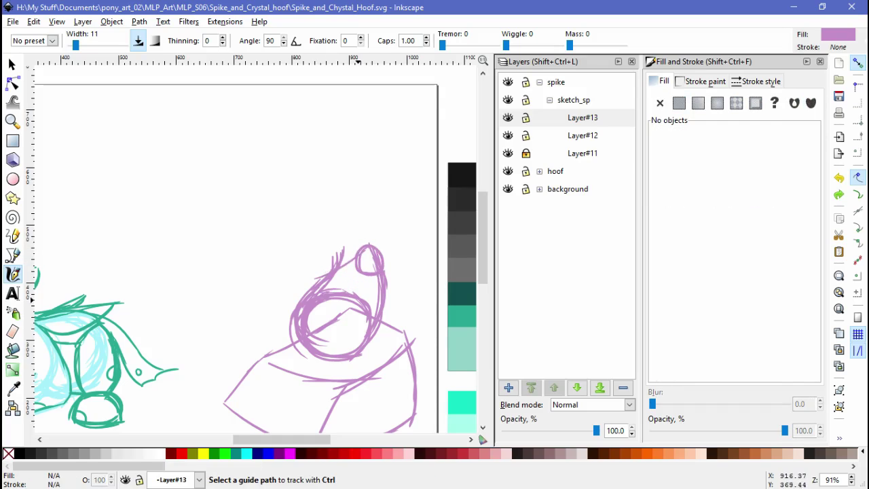
{"action": "scroll", "coordinate": [373, 285], "scroll_direction": "up", "scroll_amount": 2}
{"action": "left_click_drag", "start_coordinate": [283, 288], "coordinate": [364, 284]}
{"action": "left_click_drag", "start_coordinate": [271, 244], "coordinate": [343, 225]}
{"action": "left_click_drag", "start_coordinate": [220, 244], "coordinate": [241, 270]}
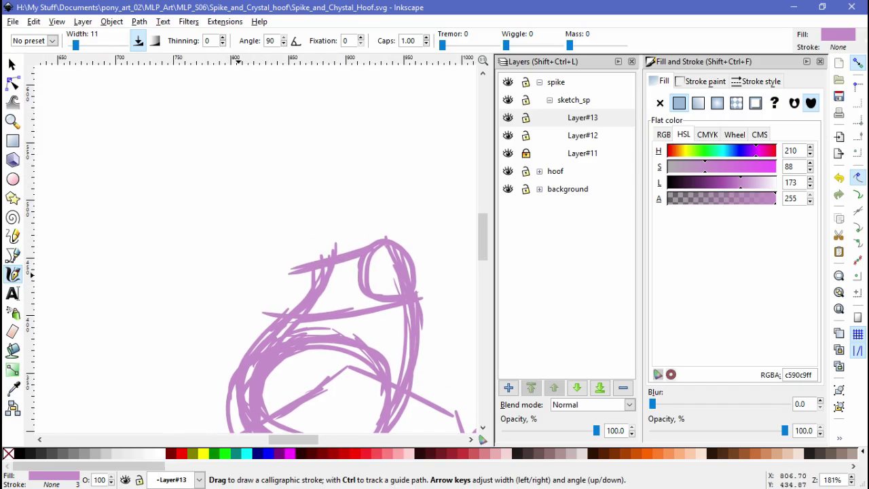
{"action": "key", "text": "ctrl+z"}
{"action": "key", "text": "ctrl+z"}
{"action": "key", "text": "ctrl+z"}
Step: Sketch an arm crossing the torso from the shoulder oval to a rounded end, plus a separate slanted stroke above it
{"action": "mouse_move", "coordinate": [336, 299]}
{"action": "left_mouse_down"}
{"action": "mouse_move", "coordinate": [346, 255]}
{"action": "mouse_move", "coordinate": [380, 241]}
{"action": "left_mouse_up"}
{"action": "left_click_drag", "start_coordinate": [457, 237], "coordinate": [417, 264]}
{"action": "mouse_move", "coordinate": [413, 190]}
{"action": "left_mouse_down"}
{"action": "mouse_move", "coordinate": [309, 243]}
{"action": "mouse_move", "coordinate": [282, 285]}
{"action": "mouse_move", "coordinate": [303, 285]}
{"action": "left_mouse_up"}
{"action": "left_click_drag", "start_coordinate": [360, 183], "coordinate": [296, 231]}
{"action": "mouse_move", "coordinate": [246, 263]}
{"action": "left_mouse_down"}
{"action": "mouse_move", "coordinate": [266, 249]}
{"action": "mouse_move", "coordinate": [256, 256]}
{"action": "left_mouse_up"}
{"action": "key", "text": "ctrl+z"}
{"action": "key", "text": "ctrl+z"}
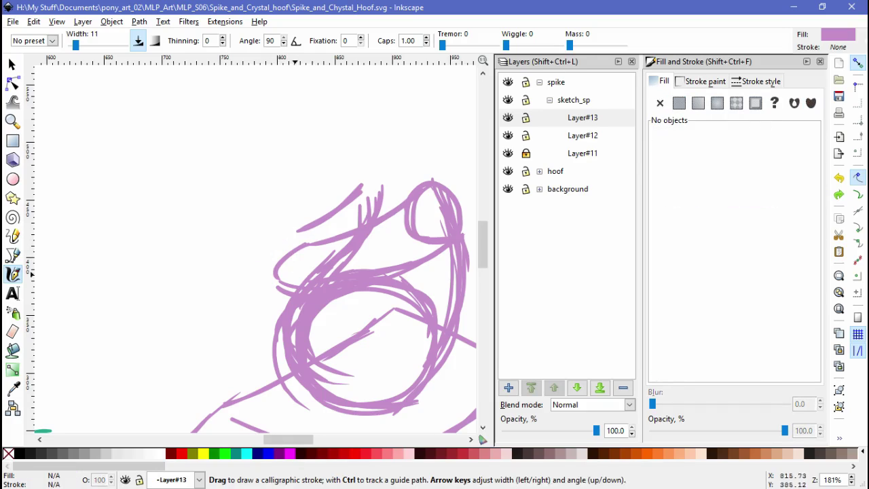
Step: Add a new sublayer above Layer#13 in the sketch_sp group
{"action": "key", "text": "shift+ctrl+n"}
{"action": "key", "text": "Return"}
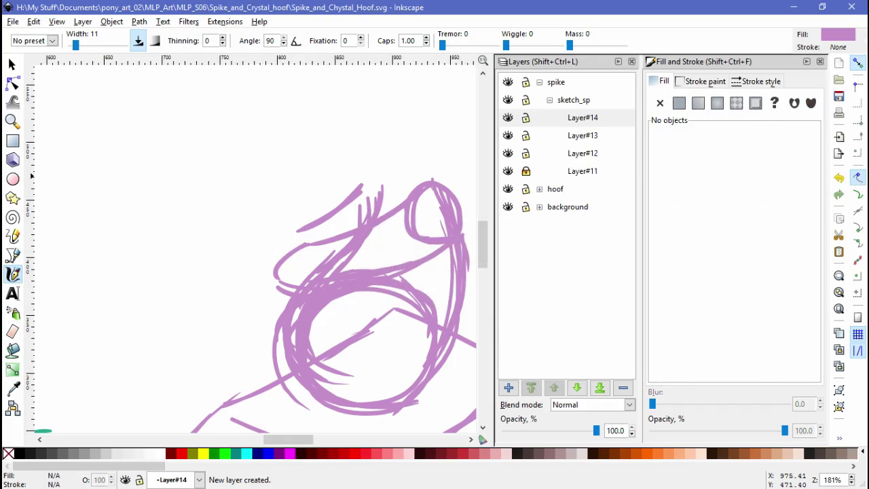
Step: Sketch the hand's outline and finger lines at the arm's rounded end on Layer#14
{"action": "left_click_drag", "start_coordinate": [290, 239], "coordinate": [311, 265]}
{"action": "left_click_drag", "start_coordinate": [275, 298], "coordinate": [270, 252]}
{"action": "scroll", "coordinate": [306, 271], "scroll_direction": "down", "scroll_amount": 3}
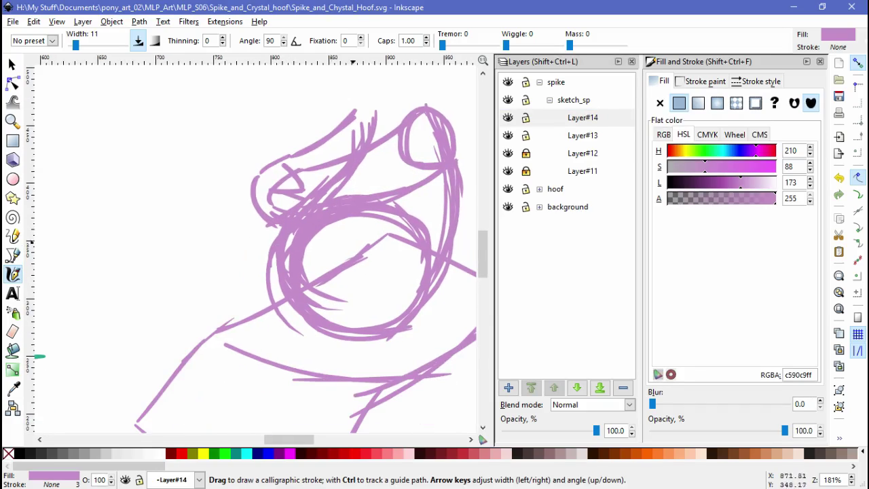
Step: Lock the existing sublayers of sketch_sp and add a new sublayer above Layer#14
{"action": "key", "text": "ctrl+shift+l"}
{"action": "key", "text": "ctrl+shift+n"}
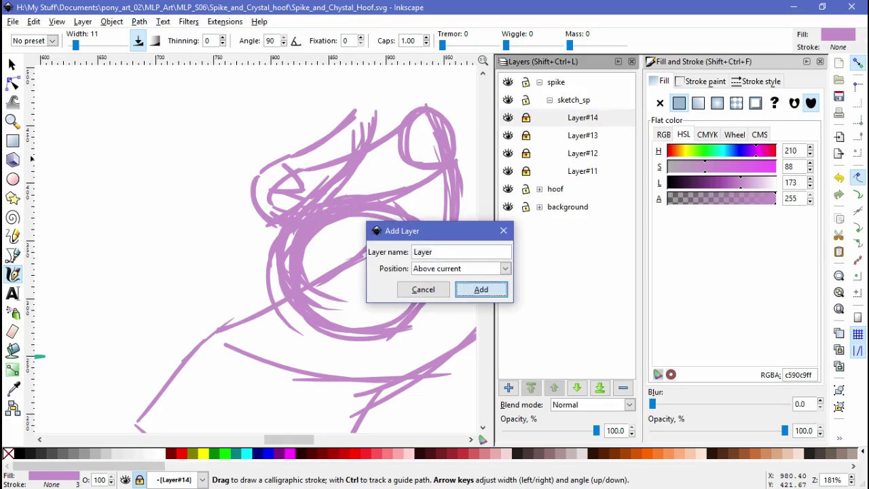
{"action": "key", "text": "Return"}
Step: Sketch the front leg descending from the body circle's inner side to a pointed foot
{"action": "left_click", "coordinate": [308, 258]}
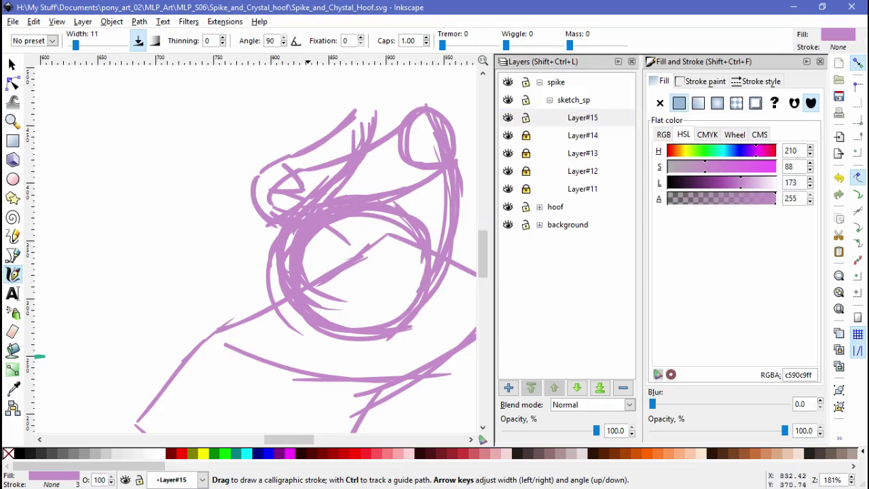
{"action": "left_click_drag", "start_coordinate": [331, 224], "coordinate": [359, 246]}
{"action": "mouse_move", "coordinate": [238, 300]}
{"action": "left_mouse_down"}
{"action": "mouse_move", "coordinate": [238, 275]}
{"action": "mouse_move", "coordinate": [278, 228]}
{"action": "left_mouse_up"}
{"action": "left_click_drag", "start_coordinate": [241, 337], "coordinate": [338, 352]}
{"action": "left_click_drag", "start_coordinate": [253, 309], "coordinate": [266, 349]}
{"action": "mouse_move", "coordinate": [209, 313]}
{"action": "left_mouse_down"}
{"action": "mouse_move", "coordinate": [236, 289]}
{"action": "mouse_move", "coordinate": [233, 326]}
{"action": "left_mouse_up"}
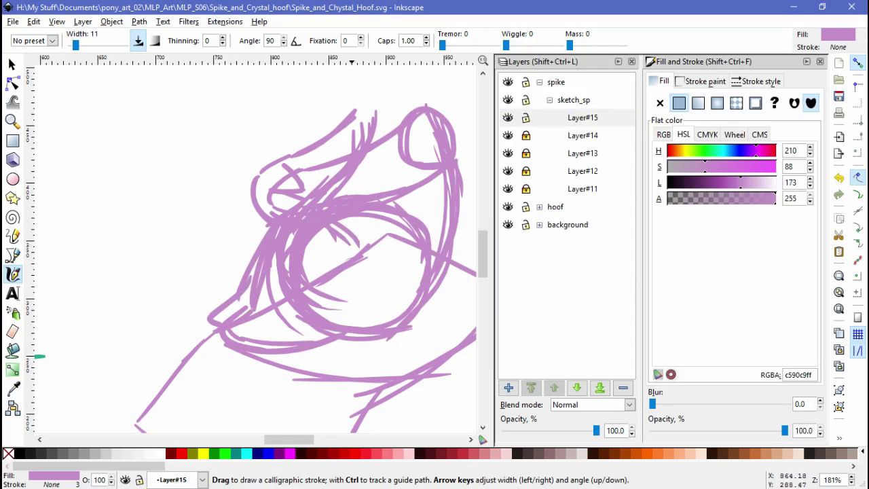
{"action": "left_click_drag", "start_coordinate": [336, 280], "coordinate": [334, 348]}
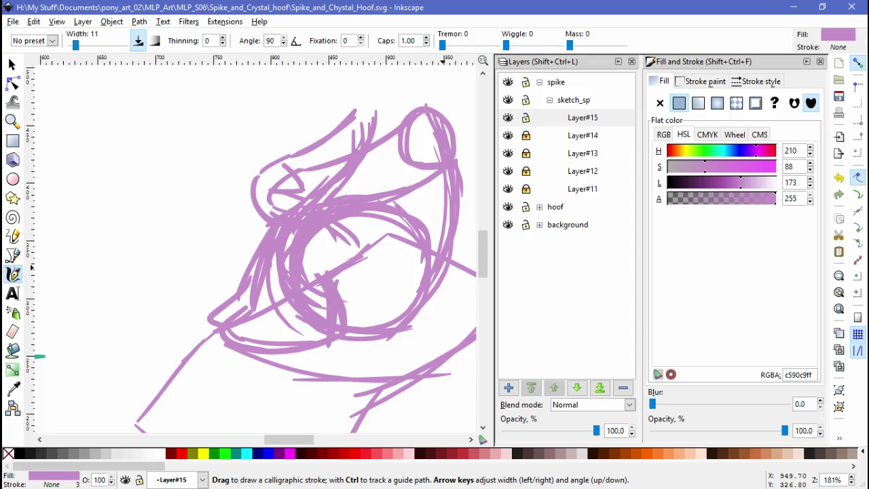
{"action": "key", "text": "ctrl+z"}
{"action": "key", "text": "ctrl+z"}
{"action": "key", "text": "ctrl+z"}
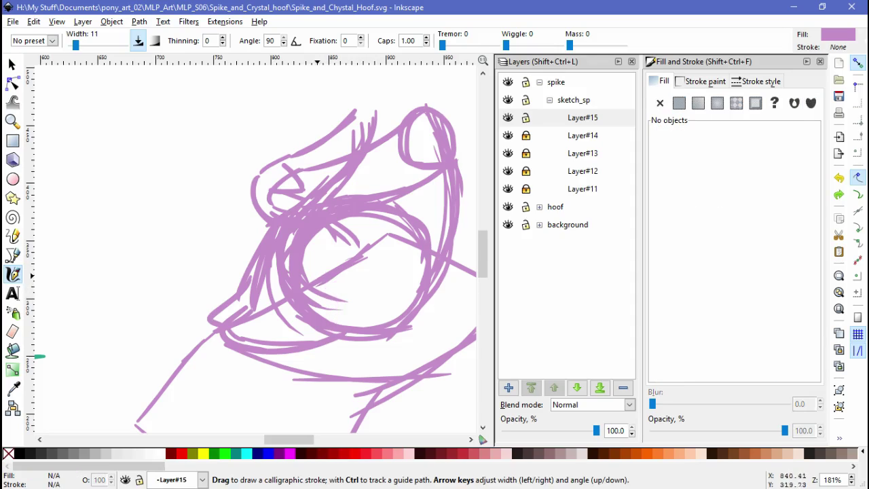
Step: Add short toe strokes to the pointed foot and a small stroke inside the body circle
{"action": "left_click_drag", "start_coordinate": [339, 311], "coordinate": [367, 336]}
{"action": "left_click_drag", "start_coordinate": [265, 325], "coordinate": [238, 344]}
{"action": "left_click_drag", "start_coordinate": [250, 310], "coordinate": [224, 339]}
Step: Add a new sublayer above Layer#15 for the other leg
{"action": "mouse_move", "coordinate": [462, 238]}
{"action": "left_mouse_down"}
{"action": "mouse_move", "coordinate": [414, 373]}
{"action": "mouse_move", "coordinate": [339, 224]}
{"action": "mouse_move", "coordinate": [336, 255]}
{"action": "left_mouse_up"}
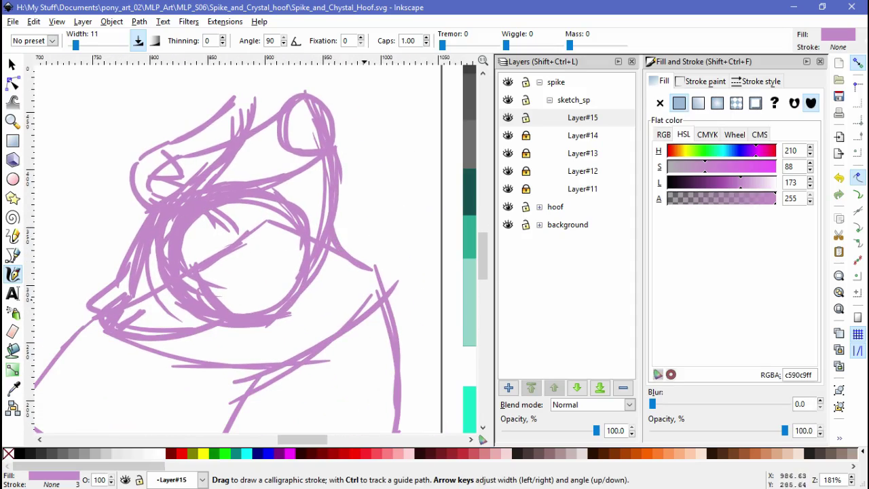
{"action": "key", "text": "Escape"}
{"action": "key", "text": "shift+ctrl+n"}
{"action": "key", "text": "Return"}
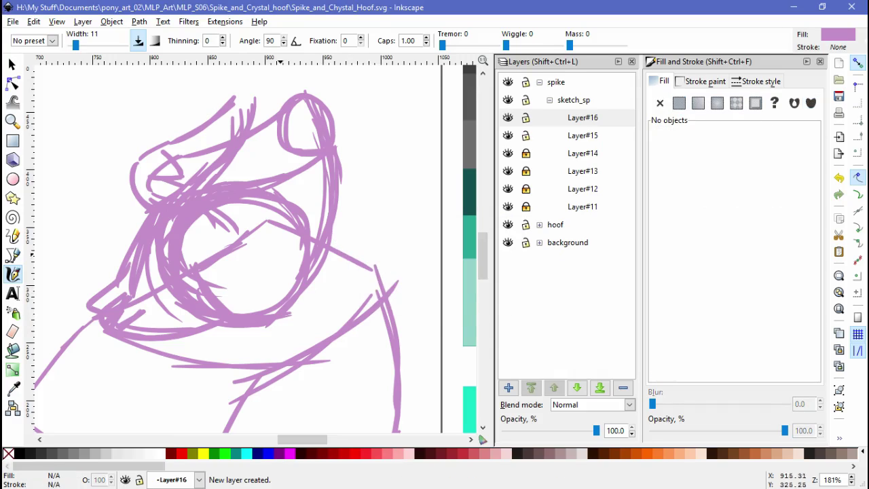
Step: Sketch the other leg's outer curve from the torso's back and its inner curve from beneath the body circle
{"action": "left_click_drag", "start_coordinate": [379, 299], "coordinate": [387, 353]}
{"action": "left_click_drag", "start_coordinate": [391, 299], "coordinate": [333, 399]}
{"action": "scroll", "coordinate": [217, 245], "scroll_direction": "down", "scroll_amount": 2}
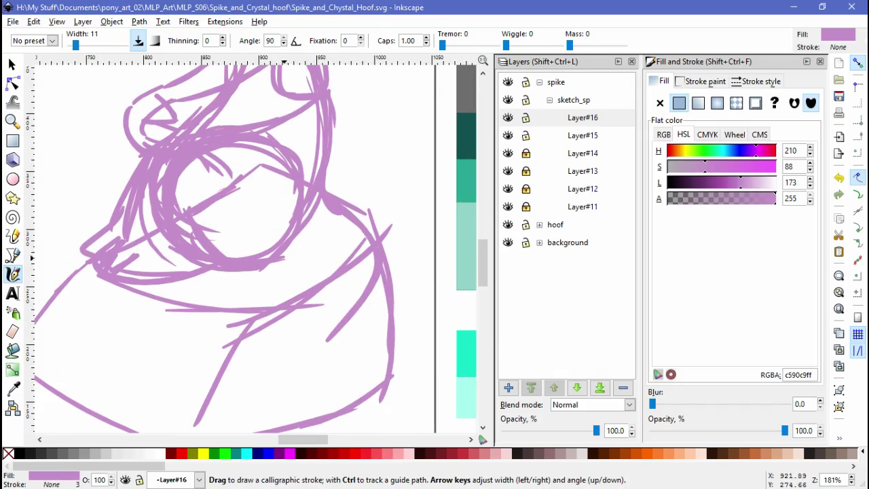
{"action": "left_click_drag", "start_coordinate": [315, 265], "coordinate": [332, 303]}
{"action": "left_click_drag", "start_coordinate": [317, 270], "coordinate": [320, 316]}
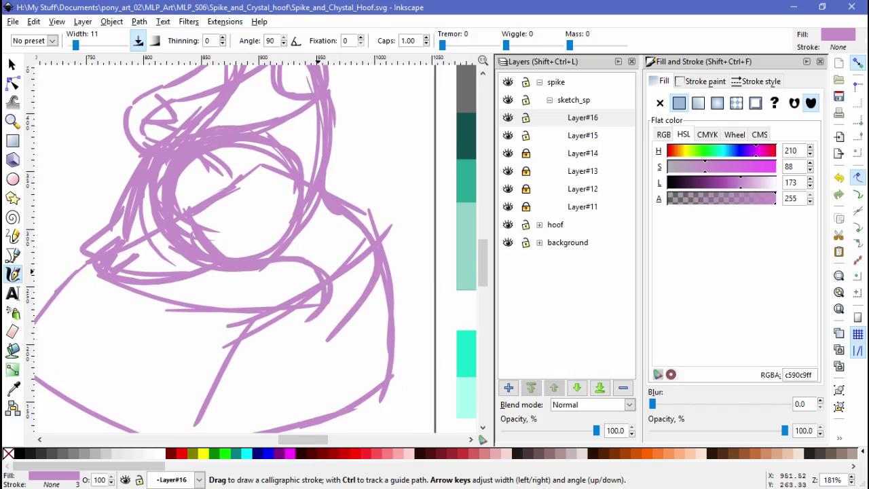
Step: Sketch the foot at the lower end of the second leg
{"action": "left_click_drag", "start_coordinate": [364, 291], "coordinate": [304, 339]}
{"action": "left_click_drag", "start_coordinate": [303, 299], "coordinate": [246, 354]}
{"action": "mouse_move", "coordinate": [277, 312]}
{"action": "left_mouse_down"}
{"action": "mouse_move", "coordinate": [239, 364]}
{"action": "mouse_move", "coordinate": [335, 340]}
{"action": "left_mouse_up"}
Step: Add a new sublayer above Layer#16 for the head
{"action": "mouse_move", "coordinate": [346, 115]}
{"action": "left_mouse_down"}
{"action": "mouse_move", "coordinate": [358, 319]}
{"action": "mouse_move", "coordinate": [362, 300]}
{"action": "left_mouse_up"}
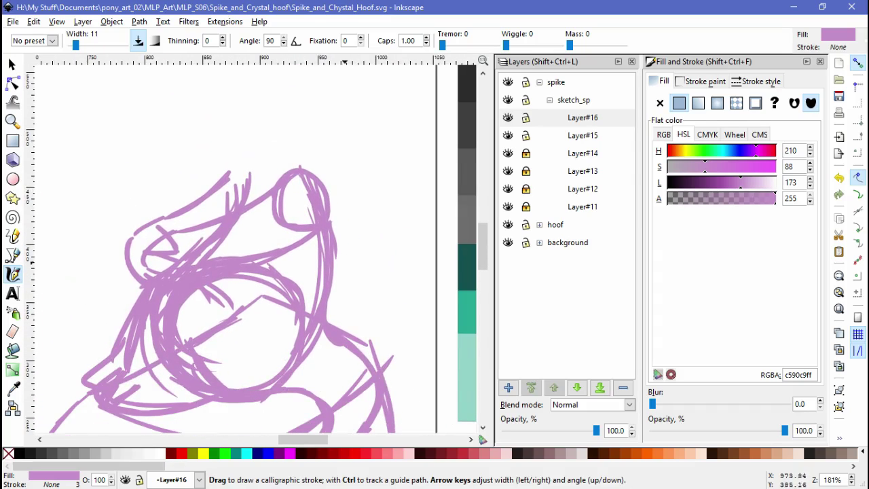
{"action": "scroll", "coordinate": [415, 364], "scroll_direction": "up", "scroll_amount": 1}
{"action": "scroll", "coordinate": [415, 364], "scroll_direction": "down", "scroll_amount": 3}
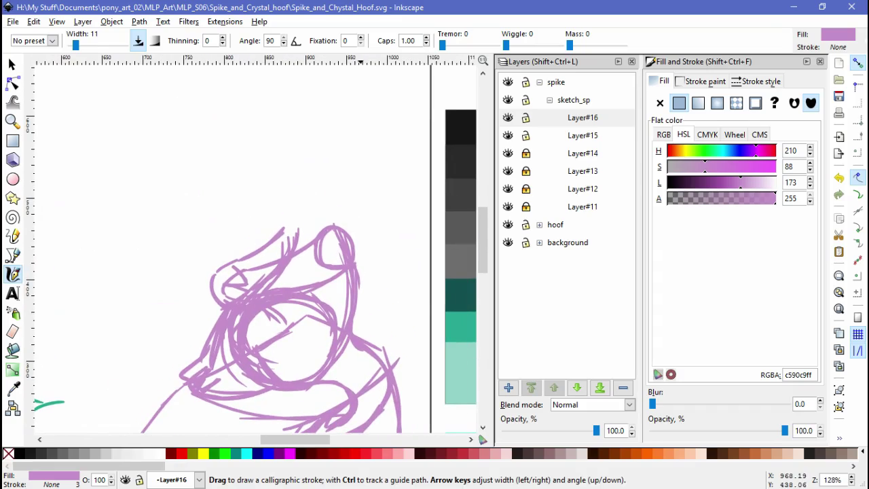
{"action": "key", "text": "ctrl+shift+n"}
{"action": "key", "text": "Return"}
Step: Sketch a large round head above the torso with repeated curved strokes
{"action": "mouse_move", "coordinate": [354, 237]}
{"action": "left_mouse_down"}
{"action": "mouse_move", "coordinate": [362, 279]}
{"action": "mouse_move", "coordinate": [332, 205]}
{"action": "left_mouse_up"}
{"action": "left_click_drag", "start_coordinate": [255, 205], "coordinate": [270, 288]}
{"action": "mouse_move", "coordinate": [237, 235]}
{"action": "left_mouse_down"}
{"action": "mouse_move", "coordinate": [295, 282]}
{"action": "mouse_move", "coordinate": [350, 206]}
{"action": "left_mouse_up"}
{"action": "left_click_drag", "start_coordinate": [246, 193], "coordinate": [235, 224]}
{"action": "mouse_move", "coordinate": [243, 197]}
{"action": "left_mouse_down"}
{"action": "mouse_move", "coordinate": [233, 227]}
{"action": "mouse_move", "coordinate": [338, 178]}
{"action": "left_mouse_up"}
{"action": "mouse_move", "coordinate": [252, 182]}
{"action": "left_mouse_down"}
{"action": "mouse_move", "coordinate": [353, 203]}
{"action": "mouse_move", "coordinate": [339, 245]}
{"action": "left_mouse_up"}
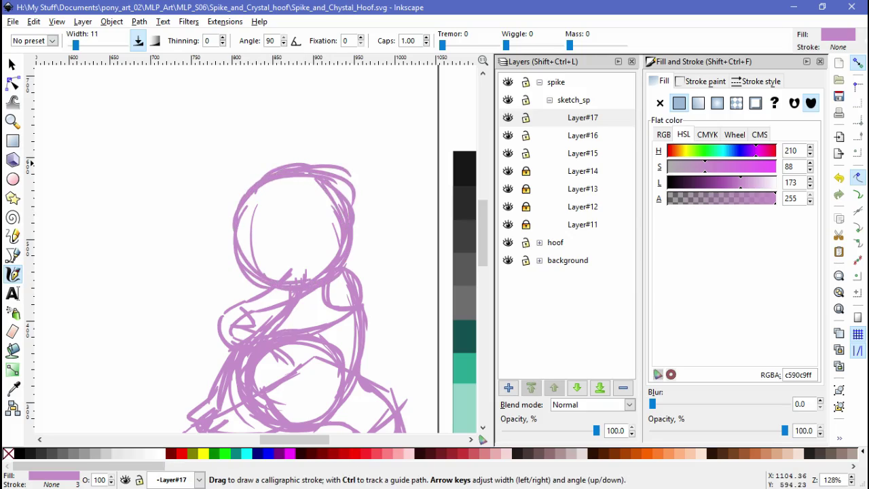
Step: Lock the sublayers other than Layer#17 and move the head strokes to about X 781, Y 437 px
{"action": "left_click", "coordinate": [583, 118]}
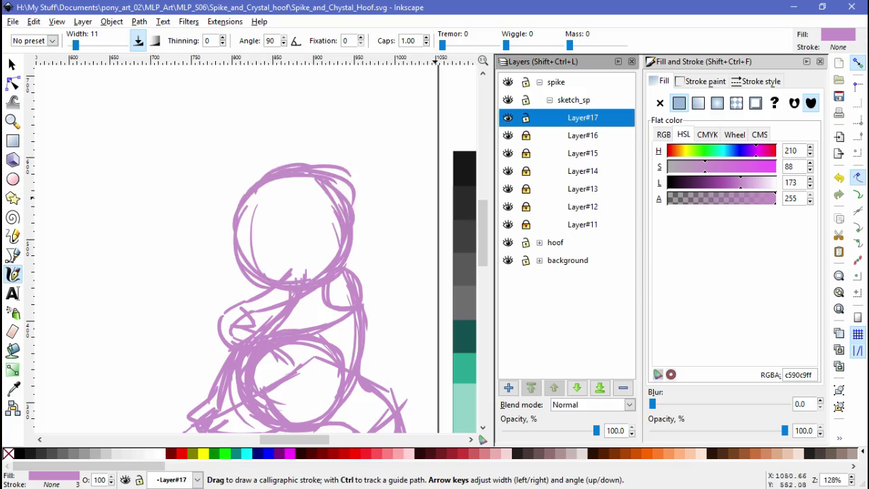
{"action": "key", "text": "s"}
{"action": "key", "text": "ctrl+a"}
{"action": "mouse_move", "coordinate": [339, 243]}
{"action": "left_mouse_down"}
{"action": "mouse_move", "coordinate": [317, 233]}
{"action": "mouse_move", "coordinate": [326, 237]}
{"action": "left_mouse_up"}
{"action": "key", "text": "Escape"}
Step: Examine the whole seated figure and the position of its head relative to the body
{"action": "scroll", "coordinate": [326, 237], "scroll_direction": "down", "scroll_amount": 3}
{"action": "scroll", "coordinate": [340, 224], "scroll_direction": "left", "scroll_amount": 8}
{"action": "scroll", "coordinate": [345, 216], "scroll_direction": "down", "scroll_amount": 2}
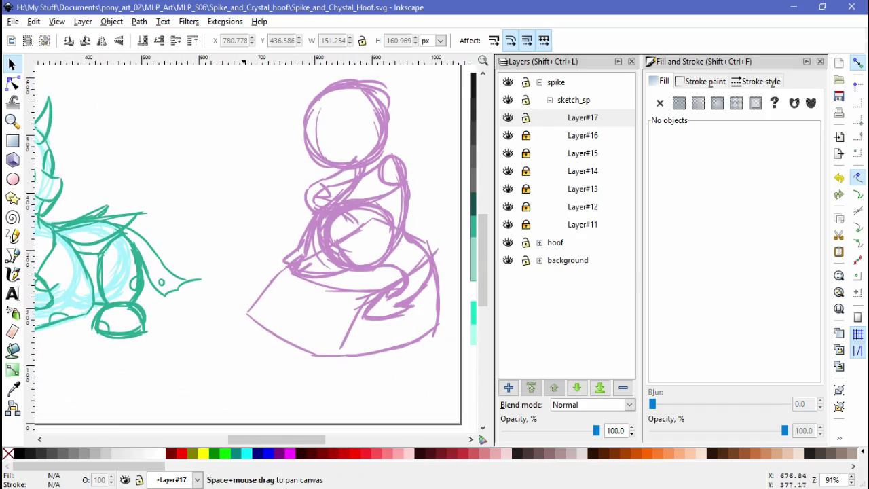
{"action": "scroll", "coordinate": [309, 226], "scroll_direction": "up", "scroll_amount": 1}
{"action": "scroll", "coordinate": [309, 226], "scroll_direction": "up", "scroll_amount": 1}
{"action": "scroll", "coordinate": [255, 244], "scroll_direction": "right", "scroll_amount": 4}
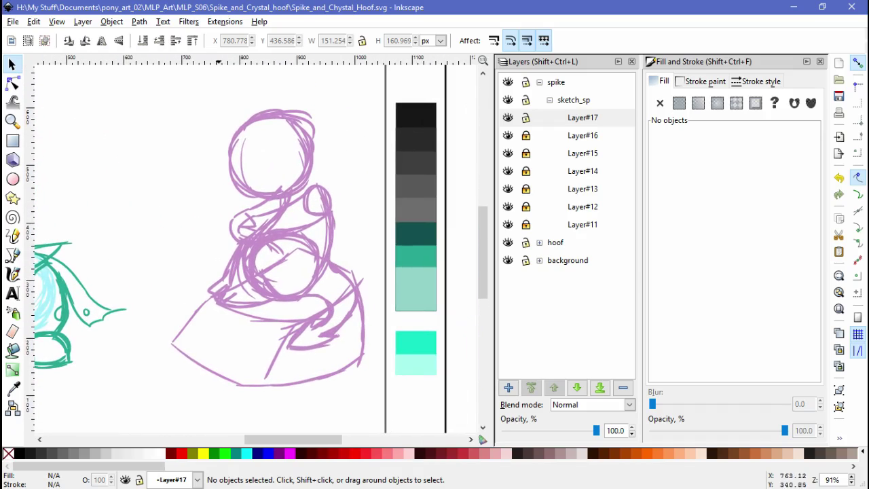
{"action": "scroll", "coordinate": [347, 224], "scroll_direction": "up", "scroll_amount": 2}
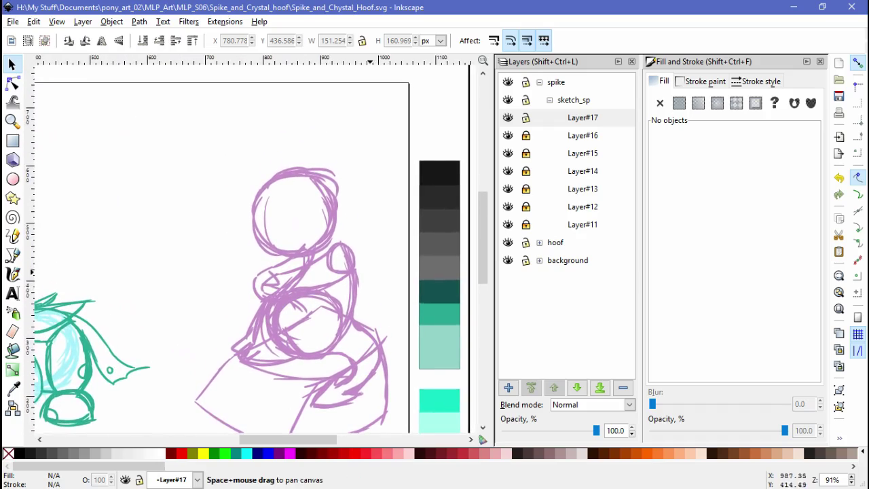
{"action": "mouse_move", "coordinate": [357, 242]}
{"action": "left_mouse_down"}
{"action": "mouse_move", "coordinate": [380, 259]}
{"action": "mouse_move", "coordinate": [328, 215]}
{"action": "left_mouse_up"}
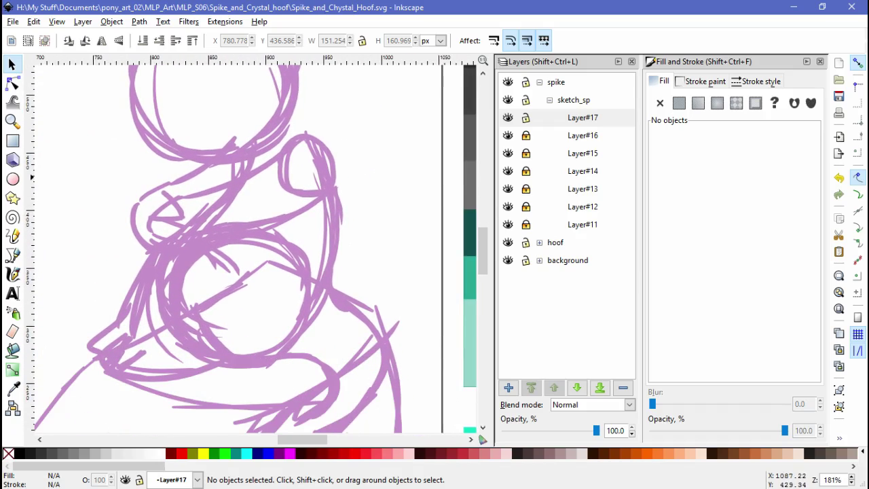
Step: Select the head strokes on Layer#17 and move them to about X 808, Y 463 px
{"action": "left_click", "coordinate": [583, 117]}
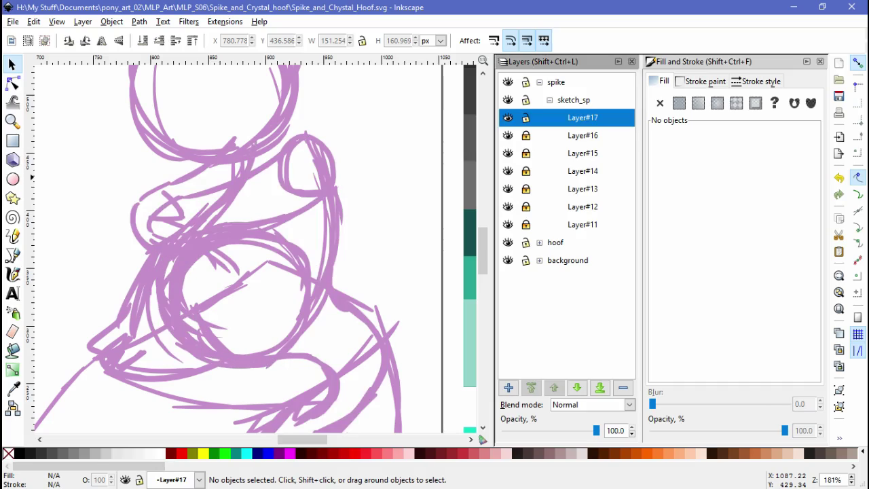
{"action": "left_click", "coordinate": [583, 207]}
{"action": "mouse_move", "coordinate": [381, 204]}
{"action": "left_mouse_down"}
{"action": "mouse_move", "coordinate": [424, 278]}
{"action": "mouse_move", "coordinate": [412, 284]}
{"action": "mouse_move", "coordinate": [412, 350]}
{"action": "left_mouse_up"}
{"action": "left_click", "coordinate": [582, 117]}
{"action": "left_click_drag", "start_coordinate": [89, 110], "coordinate": [374, 320]}
{"action": "left_click_drag", "start_coordinate": [332, 250], "coordinate": [380, 207]}
{"action": "scroll", "coordinate": [356, 211], "scroll_direction": "up", "scroll_amount": 2}
{"action": "scroll", "coordinate": [366, 204], "scroll_direction": "down", "scroll_amount": 4}
{"action": "scroll", "coordinate": [379, 208], "scroll_direction": "right", "scroll_amount": 2}
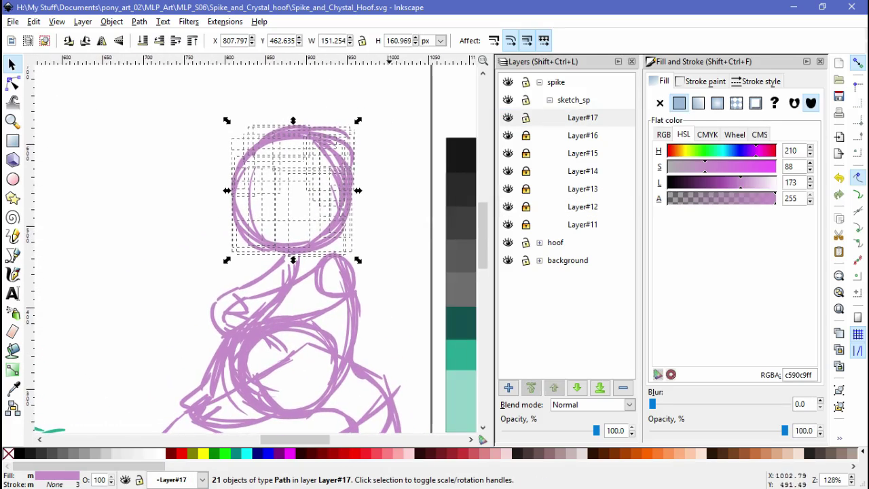
Step: Unlock Layer#13 and move the arm's long strokes out to the side of the figure
{"action": "left_click", "coordinate": [583, 118]}
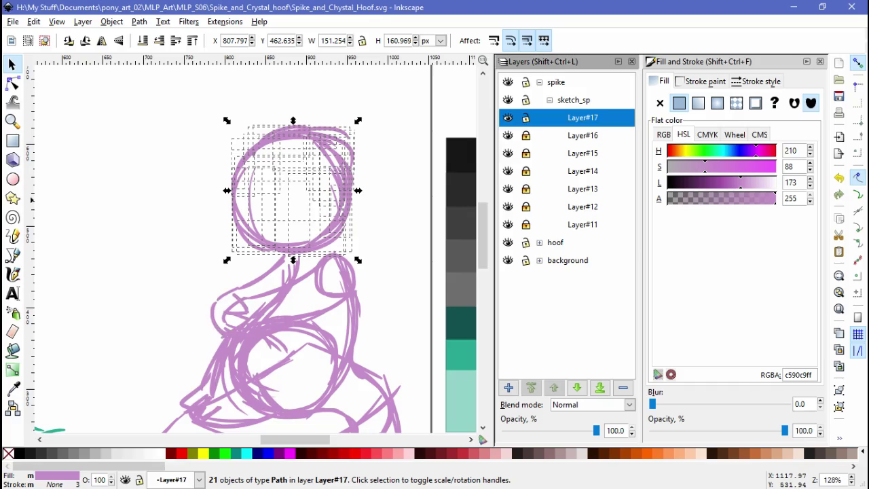
{"action": "key", "text": "Escape"}
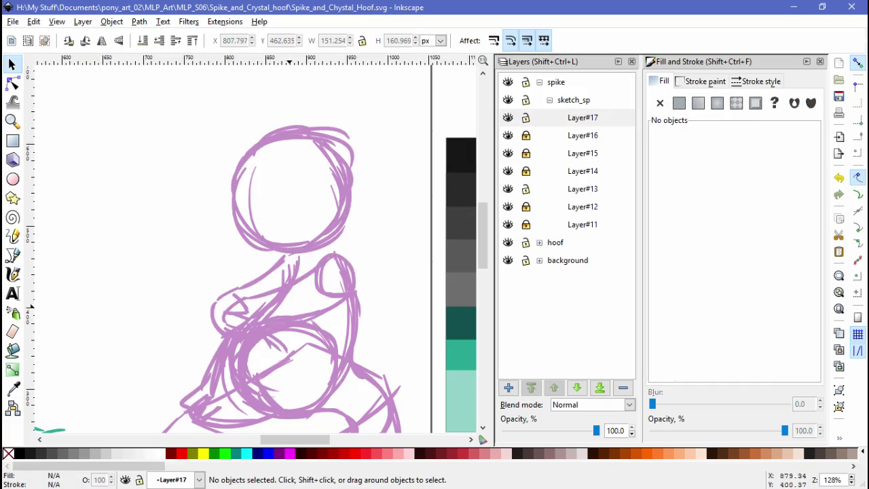
{"action": "left_click", "coordinate": [398, 310]}
{"action": "left_click", "coordinate": [398, 310], "text": "alt"}
{"action": "mouse_move", "coordinate": [398, 310]}
{"action": "left_mouse_down"}
{"action": "mouse_move", "coordinate": [380, 298]}
{"action": "mouse_move", "coordinate": [393, 239]}
{"action": "left_mouse_up"}
{"action": "key", "text": "Escape"}
{"action": "left_click", "coordinate": [408, 197]}
{"action": "left_click_drag", "start_coordinate": [309, 329], "coordinate": [245, 325]}
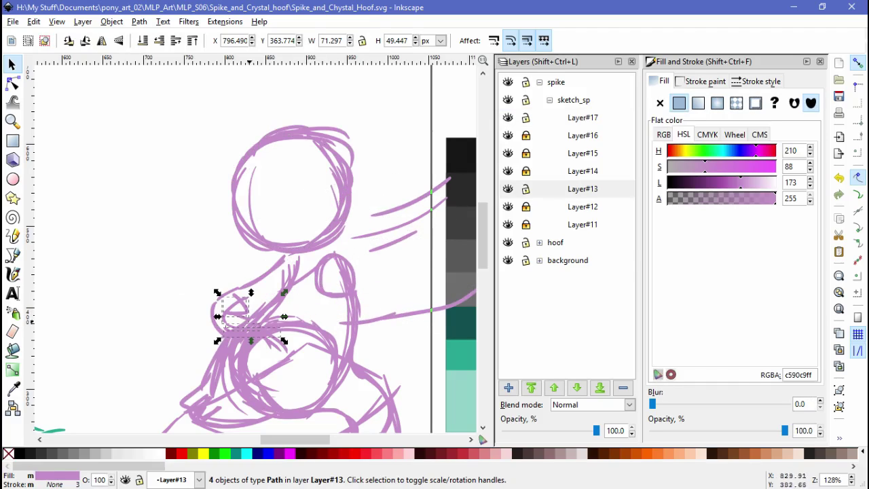
{"action": "key", "text": "Escape"}
{"action": "left_click", "coordinate": [582, 189]}
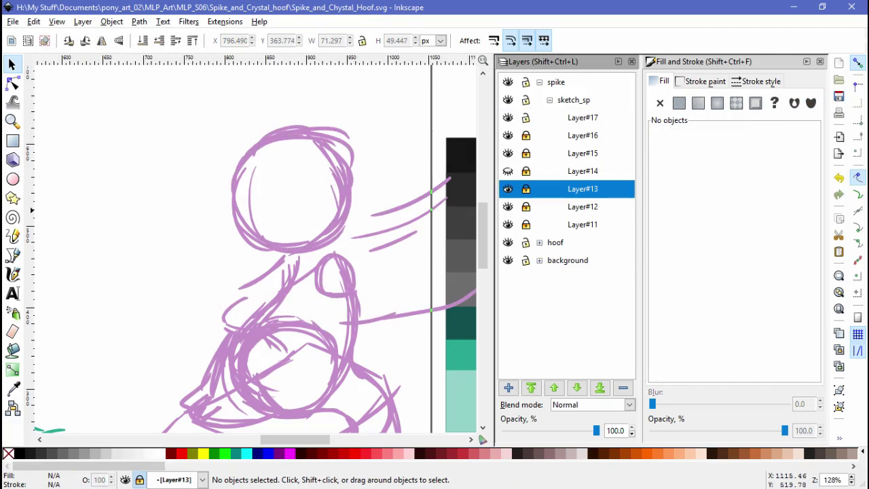
{"action": "left_click_drag", "start_coordinate": [200, 282], "coordinate": [265, 348]}
{"action": "left_click_drag", "start_coordinate": [233, 310], "coordinate": [260, 293]}
{"action": "left_click", "coordinate": [235, 284]}
{"action": "key", "text": "ctrl+z"}
{"action": "key", "text": "Escape"}
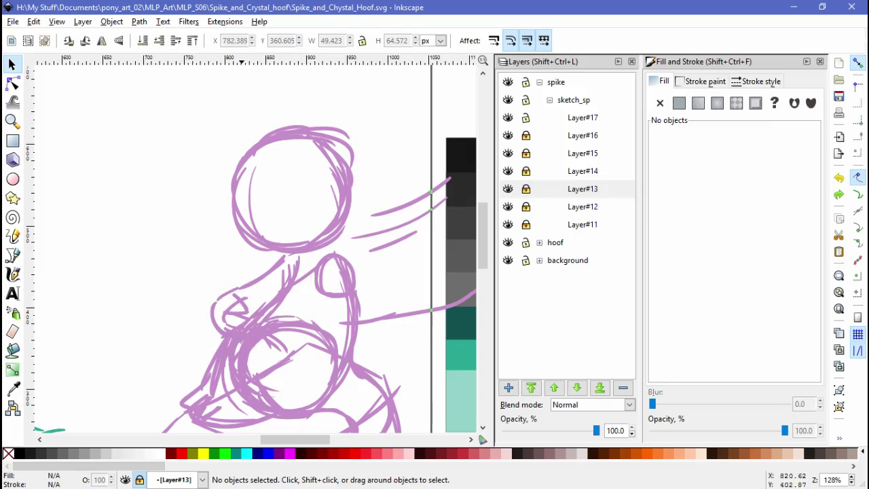
{"action": "left_click", "coordinate": [583, 189]}
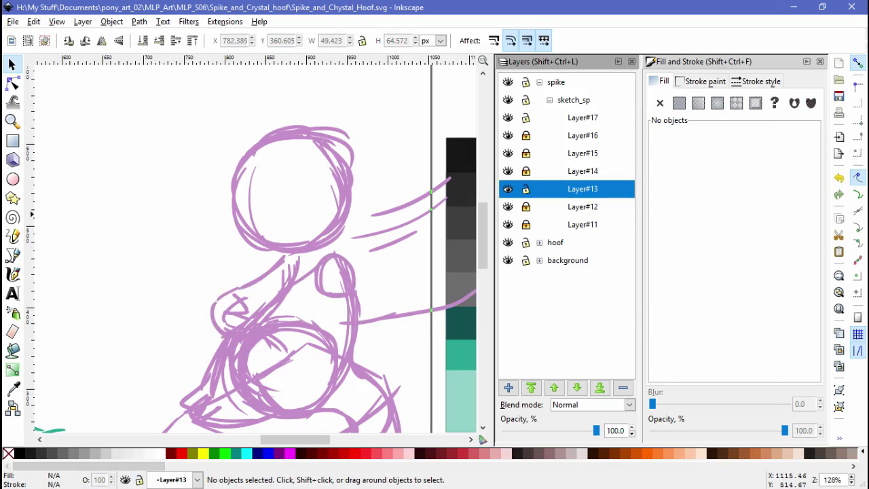
{"action": "left_click_drag", "start_coordinate": [173, 165], "coordinate": [372, 314]}
{"action": "key", "text": "Delete"}
{"action": "key", "text": "ctrl+z"}
Step: Remove the displaced arm strokes beside the figure and the long arm line near the shoulder
{"action": "mouse_move", "coordinate": [397, 355]}
{"action": "left_mouse_down"}
{"action": "mouse_move", "coordinate": [184, 321]}
{"action": "mouse_move", "coordinate": [333, 169]}
{"action": "left_mouse_up"}
{"action": "key", "text": "Escape"}
{"action": "left_click_drag", "start_coordinate": [268, 217], "coordinate": [295, 248]}
{"action": "key", "text": "Escape"}
{"action": "left_click", "coordinate": [312, 234]}
{"action": "left_click_drag", "start_coordinate": [332, 294], "coordinate": [388, 306]}
{"action": "key", "text": "Escape"}
{"action": "left_click_drag", "start_coordinate": [312, 271], "coordinate": [366, 252]}
{"action": "left_click", "coordinate": [359, 182]}
{"action": "key", "text": "Escape"}
{"action": "left_click_drag", "start_coordinate": [351, 194], "coordinate": [423, 174]}
{"action": "left_click_drag", "start_coordinate": [204, 258], "coordinate": [305, 317]}
{"action": "key", "text": "Escape"}
Step: Hide and show Layer#17 through Layer#13 one by one to check which strokes each sublayer holds
{"action": "left_click", "coordinate": [582, 189]}
{"action": "left_click", "coordinate": [508, 117]}
{"action": "left_click", "coordinate": [508, 117]}
{"action": "left_click", "coordinate": [508, 135]}
{"action": "left_click", "coordinate": [508, 136]}
{"action": "left_click", "coordinate": [508, 153]}
{"action": "left_click", "coordinate": [508, 152]}
{"action": "left_click", "coordinate": [508, 153]}
{"action": "left_click", "coordinate": [508, 153]}
{"action": "left_click", "coordinate": [508, 170]}
{"action": "left_click", "coordinate": [508, 171]}
{"action": "left_click", "coordinate": [508, 188]}
{"action": "left_click", "coordinate": [508, 189]}
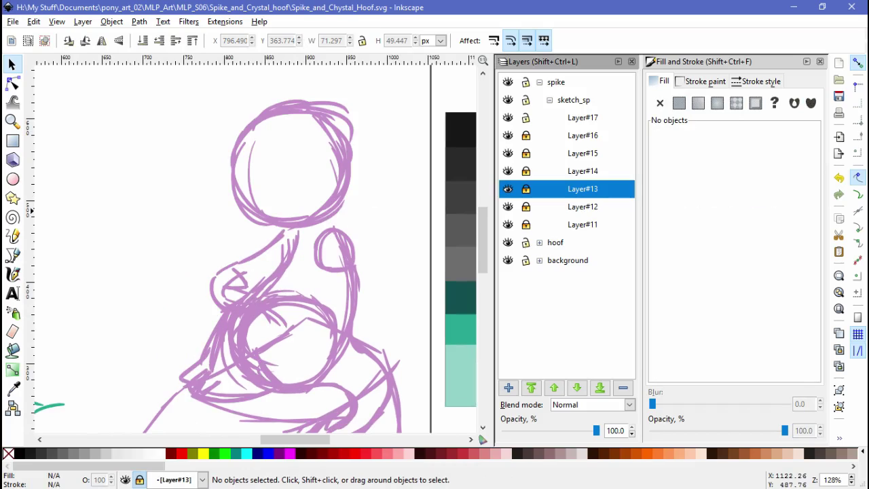
Step: Delete the remaining hand and slanted arm strokes from Layer#13 and Layer#14
{"action": "left_click_drag", "start_coordinate": [163, 217], "coordinate": [266, 309]}
{"action": "left_click", "coordinate": [241, 328]}
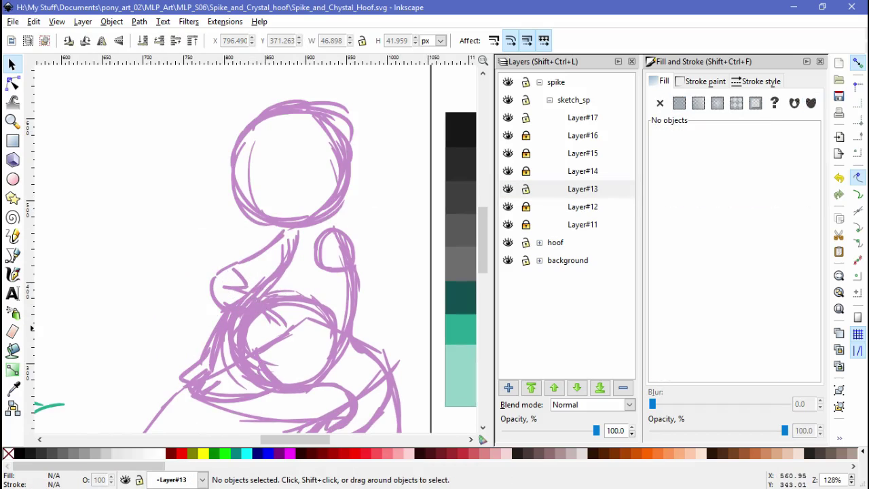
{"action": "key", "text": "ctrl+v"}
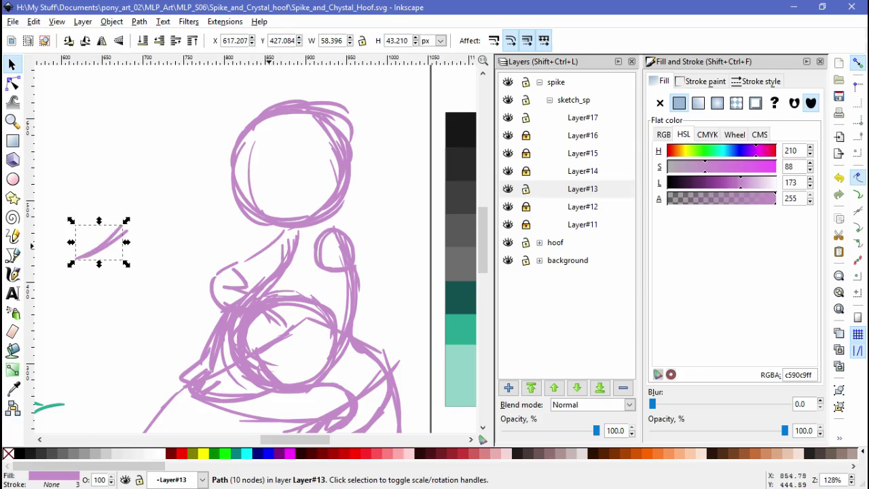
{"action": "scroll", "coordinate": [258, 245], "scroll_direction": "left", "scroll_amount": 3}
{"action": "key", "text": "Delete"}
{"action": "left_click", "coordinate": [583, 188]}
{"action": "left_click_drag", "start_coordinate": [275, 251], "coordinate": [333, 340]}
{"action": "key", "text": "Escape"}
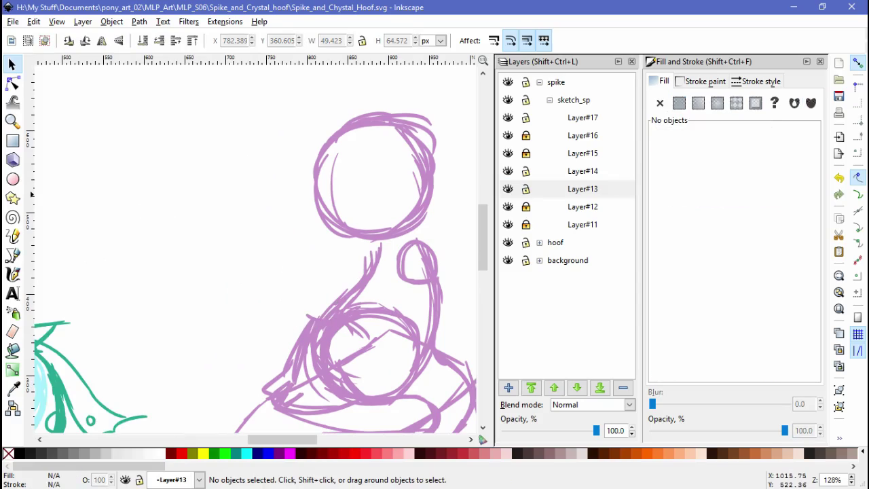
Step: Sketch a new arm on Layer#13 running from the neck down to a bent elbow and across the body circle
{"action": "left_click", "coordinate": [582, 171]}
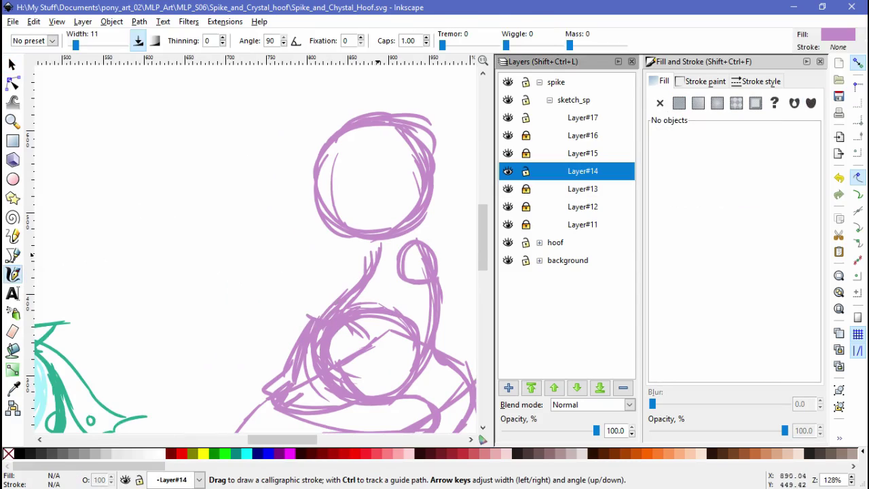
{"action": "left_click", "coordinate": [583, 189]}
{"action": "scroll", "coordinate": [254, 248], "scroll_direction": "right", "scroll_amount": 2}
{"action": "mouse_move", "coordinate": [303, 250]}
{"action": "left_mouse_down"}
{"action": "mouse_move", "coordinate": [306, 243]}
{"action": "mouse_move", "coordinate": [243, 299]}
{"action": "mouse_move", "coordinate": [231, 347]}
{"action": "left_mouse_up"}
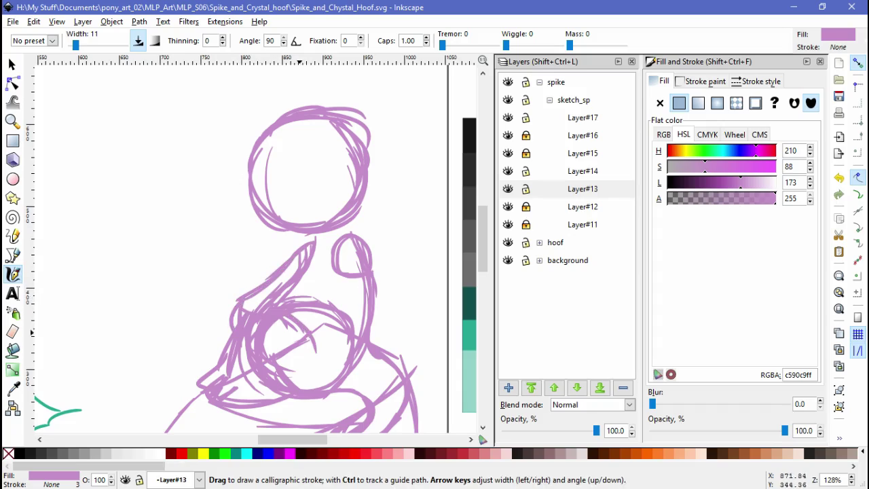
{"action": "left_click_drag", "start_coordinate": [325, 313], "coordinate": [292, 350]}
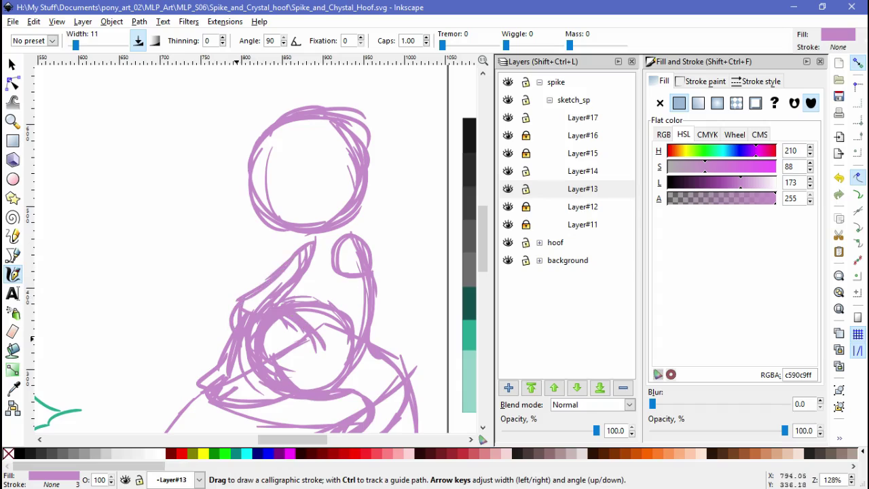
{"action": "left_click_drag", "start_coordinate": [265, 309], "coordinate": [253, 334]}
Step: Sketch a raised forearm reaching outward from the shoulder circle, ending in pointed fingers, on Layer#13
{"action": "scroll", "coordinate": [258, 244], "scroll_direction": "up", "scroll_amount": 2}
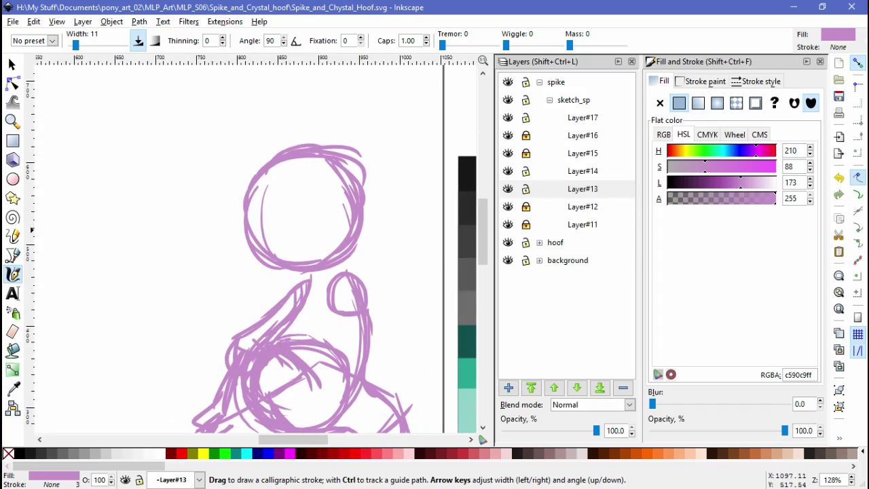
{"action": "mouse_move", "coordinate": [413, 226]}
{"action": "left_mouse_down"}
{"action": "mouse_move", "coordinate": [399, 291]}
{"action": "mouse_move", "coordinate": [368, 312]}
{"action": "left_mouse_up"}
{"action": "mouse_move", "coordinate": [350, 275]}
{"action": "left_mouse_down"}
{"action": "mouse_move", "coordinate": [385, 235]}
{"action": "mouse_move", "coordinate": [431, 244]}
{"action": "left_mouse_up"}
{"action": "scroll", "coordinate": [423, 229], "scroll_direction": "up", "scroll_amount": 2}
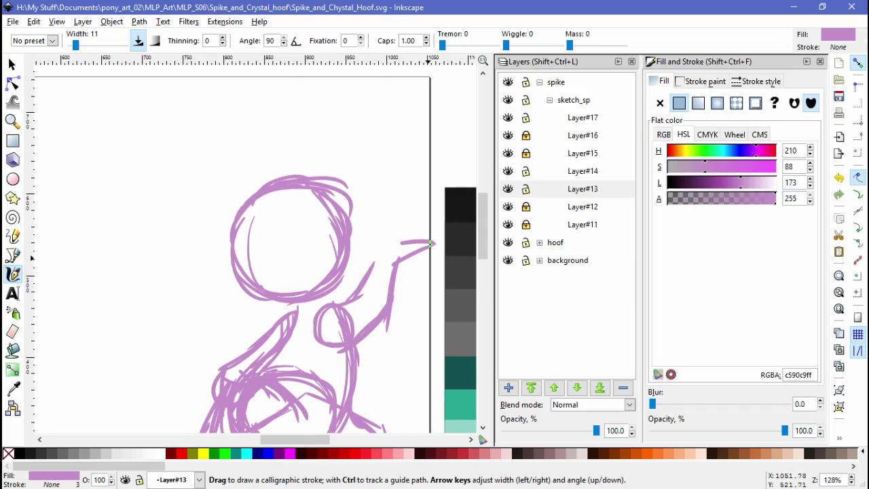
{"action": "key", "text": "ctrl+z"}
{"action": "left_click_drag", "start_coordinate": [429, 230], "coordinate": [396, 233]}
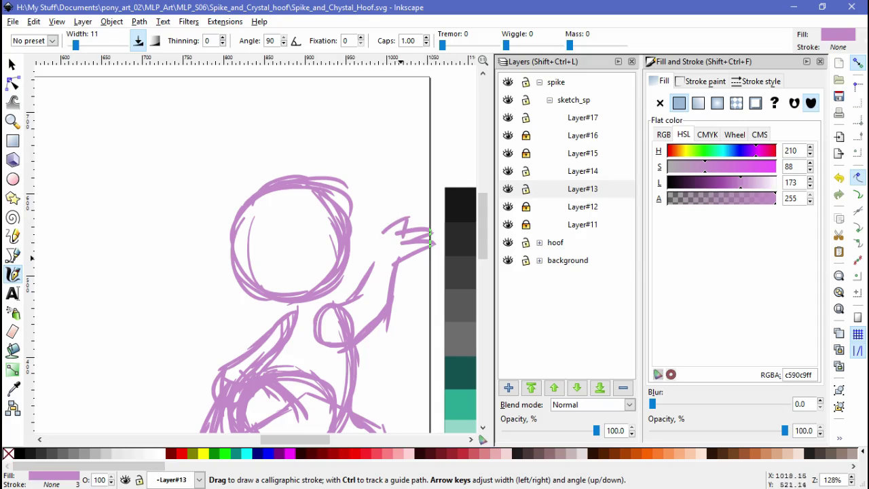
Step: Complete the raised hand's thumb and wrist and close the inner forearm line down to the shoulder
{"action": "scroll", "coordinate": [430, 239], "scroll_direction": "up", "scroll_amount": 2, "text": "ctrl"}
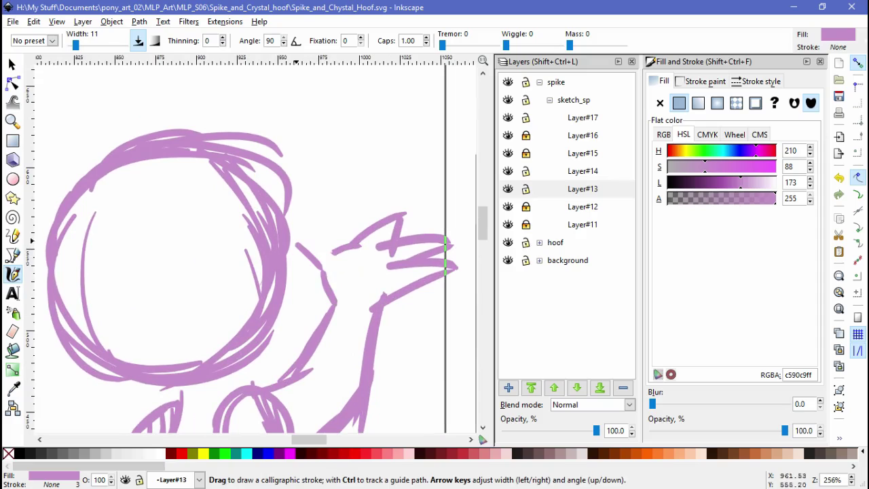
{"action": "scroll", "coordinate": [446, 246], "scroll_direction": "down", "scroll_amount": 2, "text": "ctrl"}
{"action": "mouse_move", "coordinate": [333, 297]}
{"action": "left_mouse_down"}
{"action": "mouse_move", "coordinate": [317, 243]}
{"action": "mouse_move", "coordinate": [323, 191]}
{"action": "left_mouse_up"}
{"action": "mouse_move", "coordinate": [329, 261]}
{"action": "left_mouse_down"}
{"action": "mouse_move", "coordinate": [358, 294]}
{"action": "mouse_move", "coordinate": [343, 282]}
{"action": "mouse_move", "coordinate": [315, 302]}
{"action": "left_mouse_up"}
Step: Unlock Layer#12 and rotate the head, torso and arm strokes of the unlocked sublayers slightly counterclockwise around the body
{"action": "left_click", "coordinate": [583, 189]}
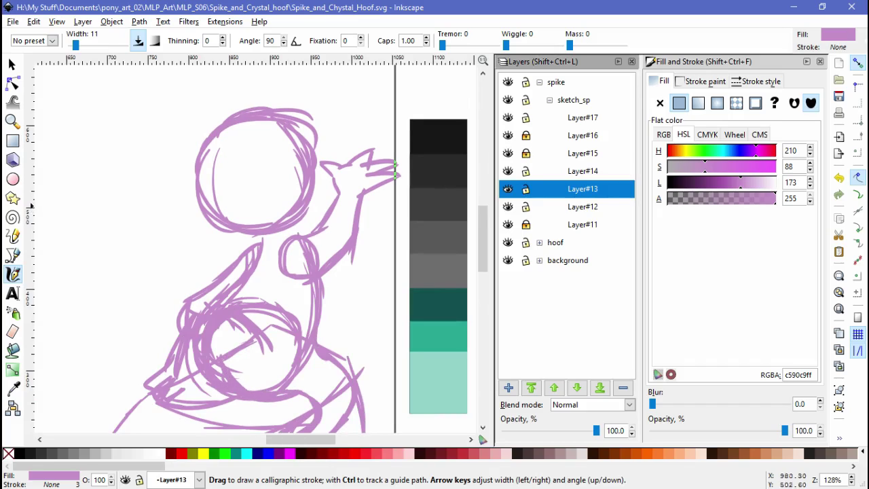
{"action": "key", "text": "s"}
{"action": "key", "text": "minus"}
{"action": "key", "text": "ctrl+alt+a"}
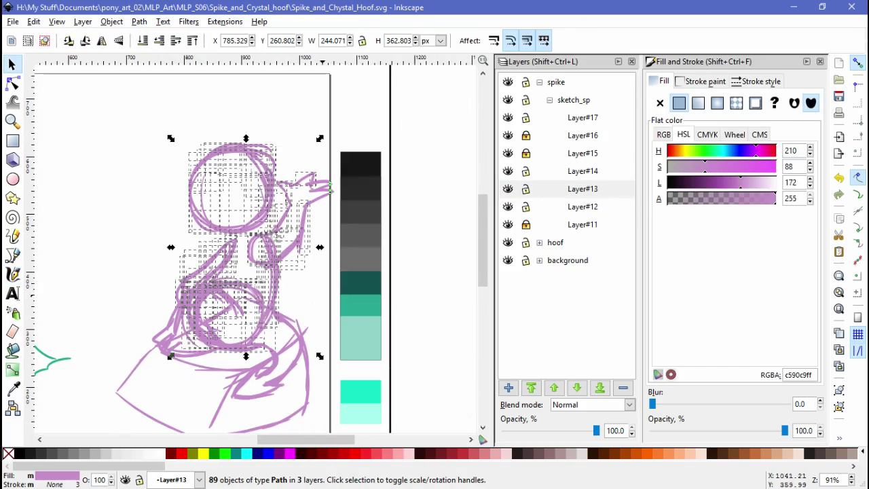
{"action": "left_click", "coordinate": [307, 194]}
{"action": "left_click_drag", "start_coordinate": [151, 126], "coordinate": [224, 269]}
{"action": "left_click", "coordinate": [330, 190], "text": "shift"}
{"action": "left_click", "coordinate": [295, 275]}
{"action": "left_click_drag", "start_coordinate": [338, 139], "coordinate": [315, 134]}
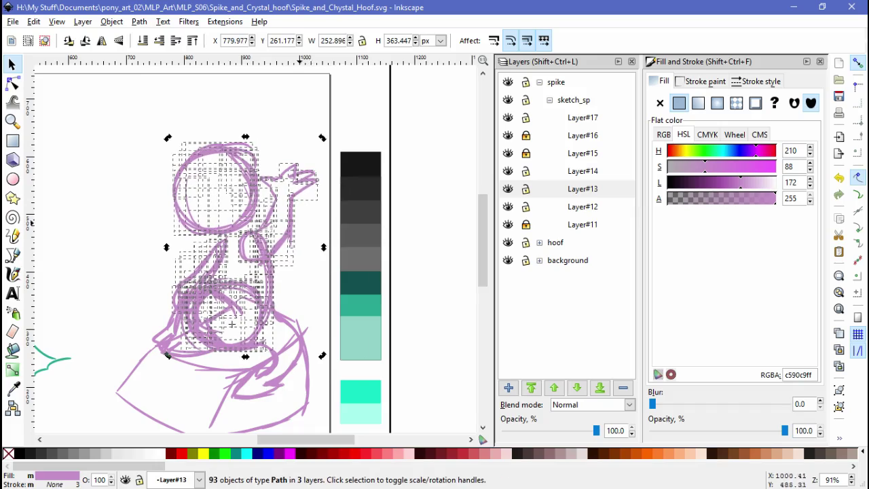
{"action": "left_click", "coordinate": [311, 273]}
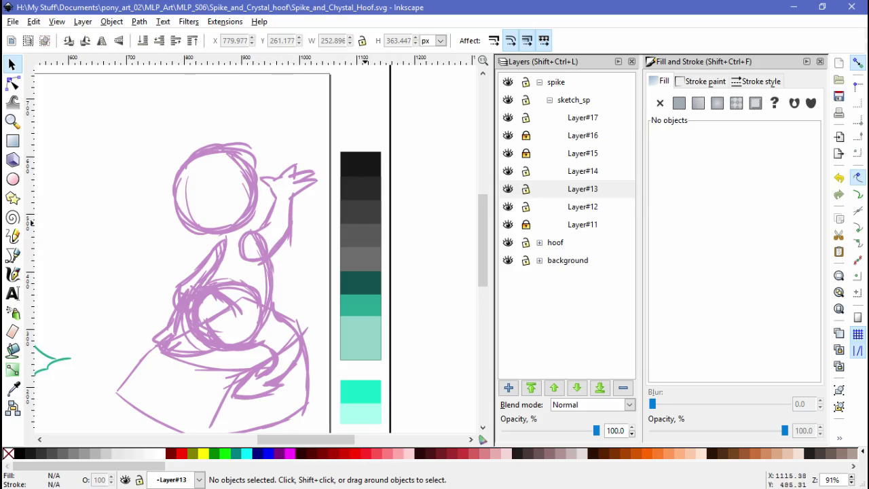
Step: Lock Layer#12 and Layer#14 and try to select the raised arm's strokes for adjustment
{"action": "left_click", "coordinate": [582, 188]}
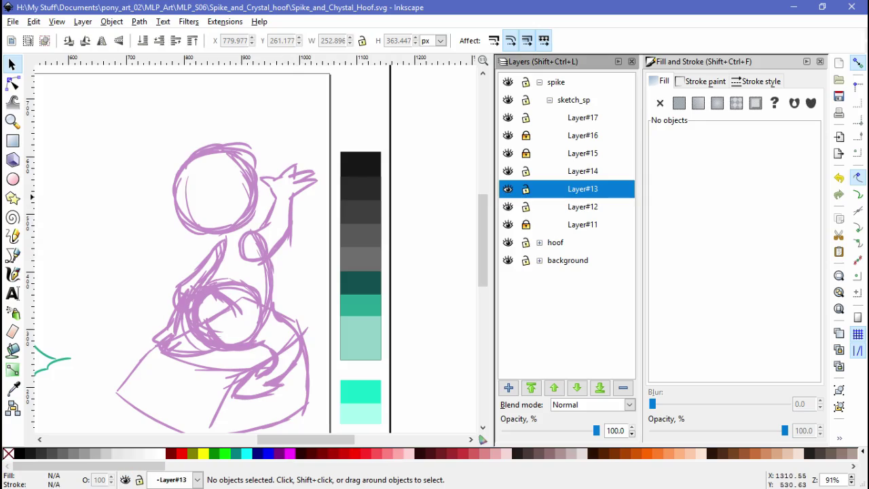
{"action": "left_click", "coordinate": [527, 206]}
{"action": "left_click", "coordinate": [526, 172]}
{"action": "left_click_drag", "start_coordinate": [236, 163], "coordinate": [324, 280]}
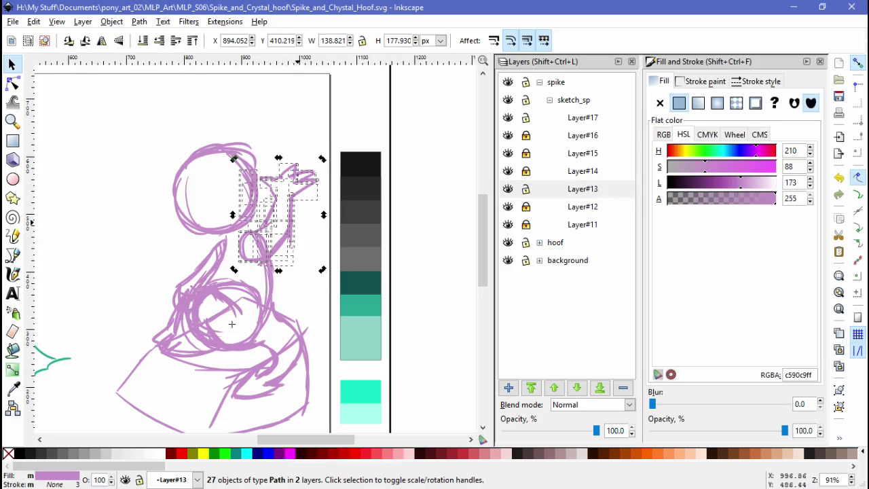
{"action": "left_click", "coordinate": [322, 158]}
{"action": "left_click_drag", "start_coordinate": [322, 158], "coordinate": [321, 160]}
{"action": "left_click", "coordinate": [583, 188]}
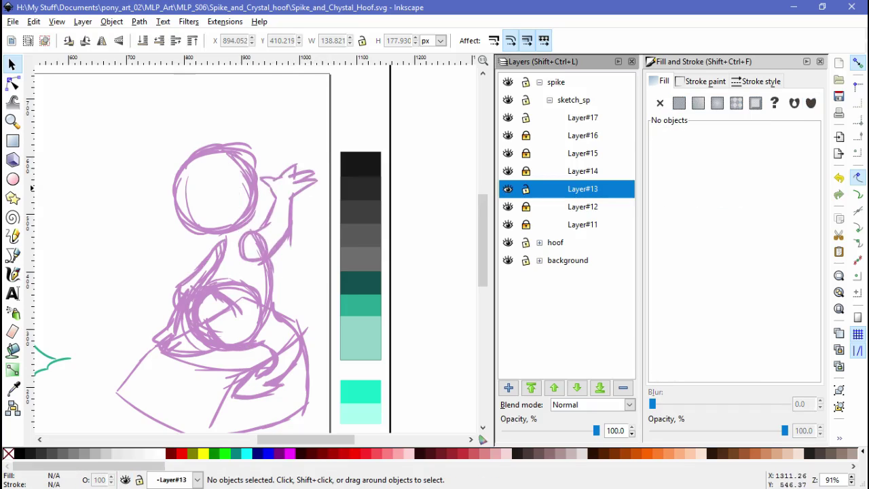
Step: Lock Layer#17 and rotate the raised arm on Layer#13 slightly clockwise, nudging it into place at the shoulder
{"action": "left_click", "coordinate": [526, 118]}
{"action": "left_click_drag", "start_coordinate": [319, 121], "coordinate": [229, 275]}
{"action": "left_click", "coordinate": [306, 176]}
{"action": "mouse_move", "coordinate": [322, 158]}
{"action": "left_mouse_down"}
{"action": "mouse_move", "coordinate": [339, 171]}
{"action": "mouse_move", "coordinate": [332, 167]}
{"action": "left_mouse_up"}
{"action": "left_click_drag", "start_coordinate": [299, 197], "coordinate": [296, 195]}
{"action": "key", "text": "Escape"}
{"action": "mouse_move", "coordinate": [146, 276]}
{"action": "left_mouse_down"}
{"action": "mouse_move", "coordinate": [292, 218]}
{"action": "mouse_move", "coordinate": [339, 219]}
{"action": "mouse_move", "coordinate": [166, 314]}
{"action": "left_mouse_up"}
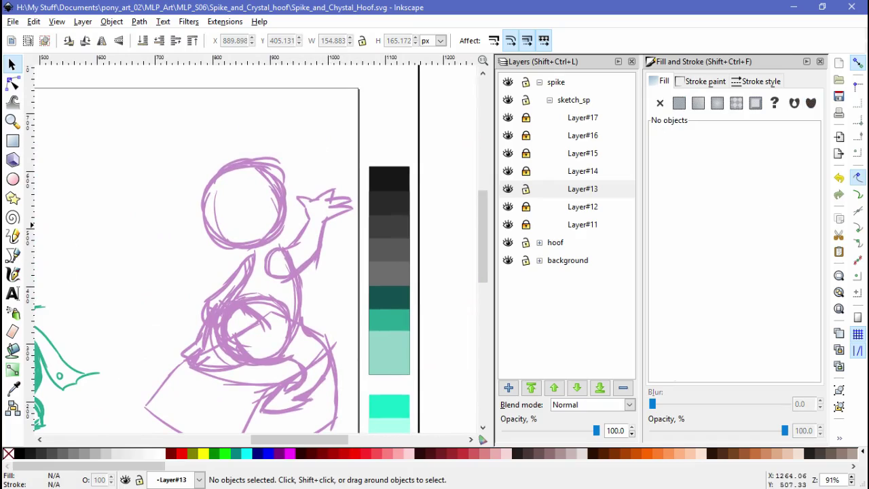
Step: Lock Layer#13 and add a new sublayer named Layer#18 above Layer#17
{"action": "left_click", "coordinate": [583, 189]}
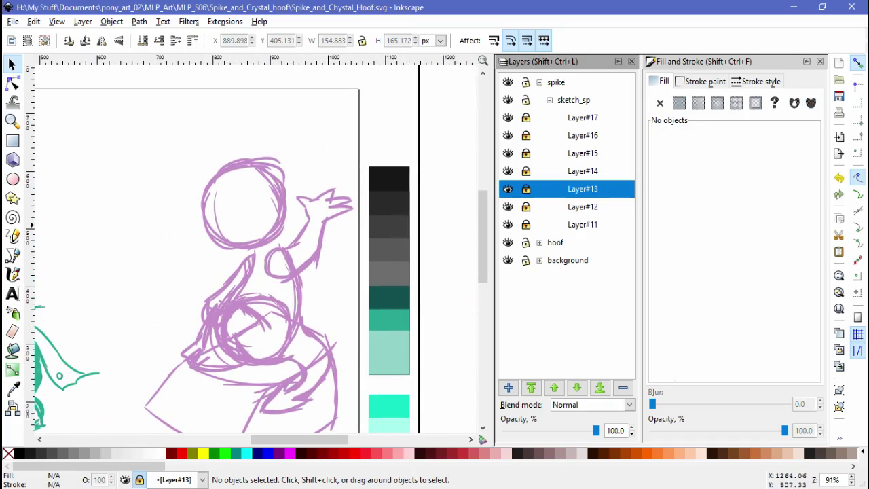
{"action": "left_click", "coordinate": [583, 117]}
{"action": "key", "text": "shift+ctrl+n"}
{"action": "key", "text": "Return"}
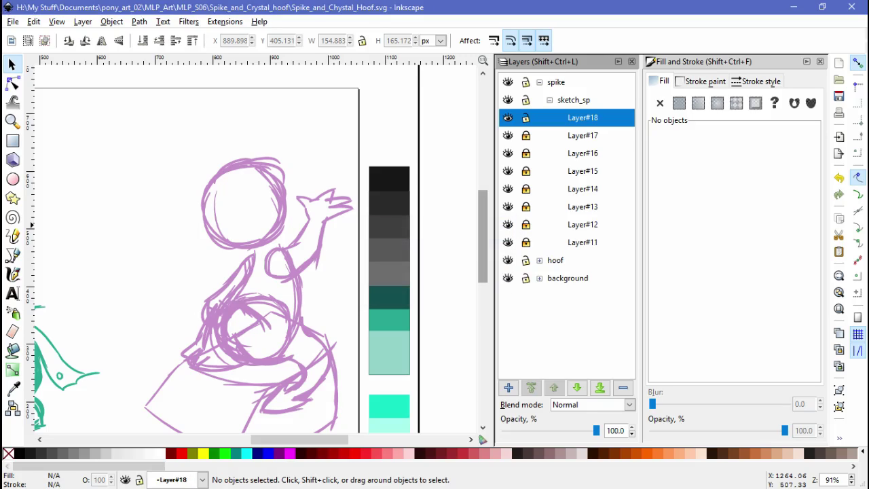
Step: Sketch light purple neck lines, a jaw curve and a bulging cheek around the head on Layer#18
{"action": "key", "text": "c"}
{"action": "scroll", "coordinate": [268, 218], "scroll_direction": "up", "scroll_amount": 1}
{"action": "scroll", "coordinate": [292, 238], "scroll_direction": "up", "scroll_amount": 2}
{"action": "left_click_drag", "start_coordinate": [282, 256], "coordinate": [291, 292]}
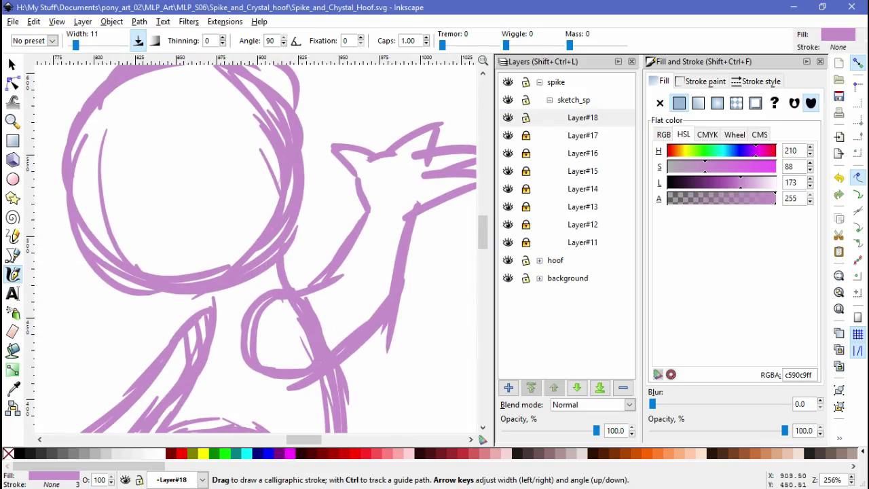
{"action": "left_click_drag", "start_coordinate": [205, 313], "coordinate": [192, 369]}
{"action": "left_click_drag", "start_coordinate": [193, 306], "coordinate": [227, 367]}
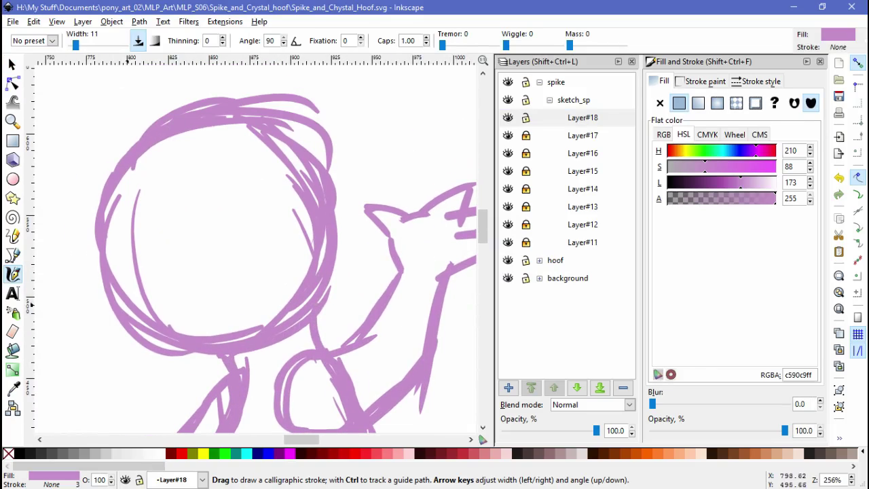
{"action": "mouse_move", "coordinate": [142, 341]}
{"action": "left_mouse_down"}
{"action": "mouse_move", "coordinate": [227, 354]}
{"action": "mouse_move", "coordinate": [292, 352]}
{"action": "mouse_move", "coordinate": [319, 338]}
{"action": "mouse_move", "coordinate": [359, 292]}
{"action": "left_mouse_up"}
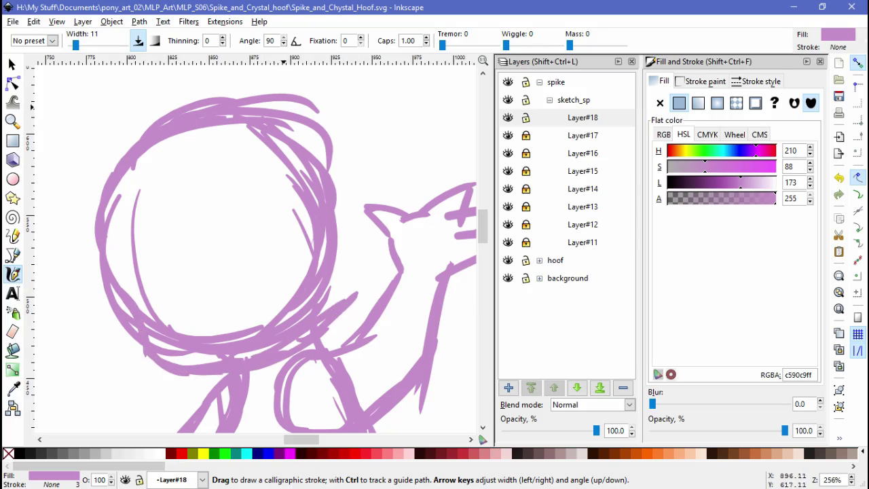
{"action": "mouse_move", "coordinate": [245, 107]}
{"action": "left_mouse_down"}
{"action": "mouse_move", "coordinate": [306, 139]}
{"action": "mouse_move", "coordinate": [347, 181]}
{"action": "mouse_move", "coordinate": [357, 299]}
{"action": "left_mouse_up"}
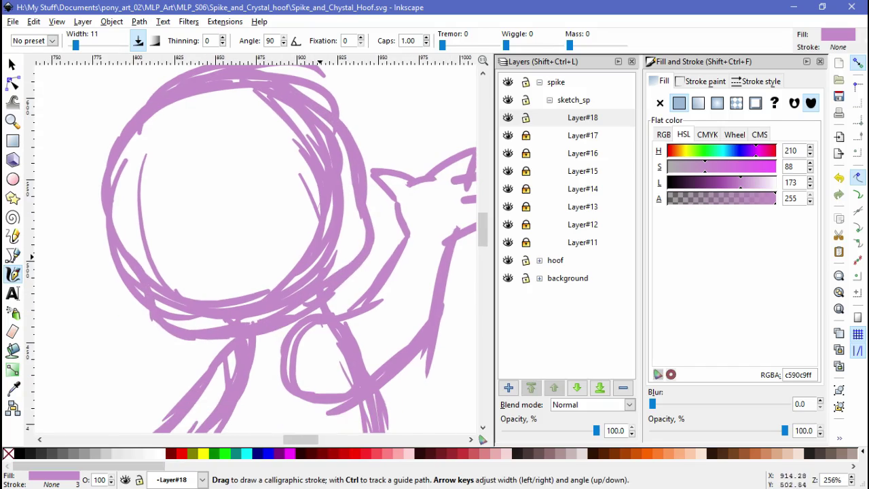
Step: Remove all the light purple neck and cheek strokes from Layer#18
{"action": "key", "text": "s"}
{"action": "scroll", "coordinate": [274, 230], "scroll_direction": "down", "scroll_amount": 2, "text": "ctrl"}
{"action": "key", "text": "ctrl+a"}
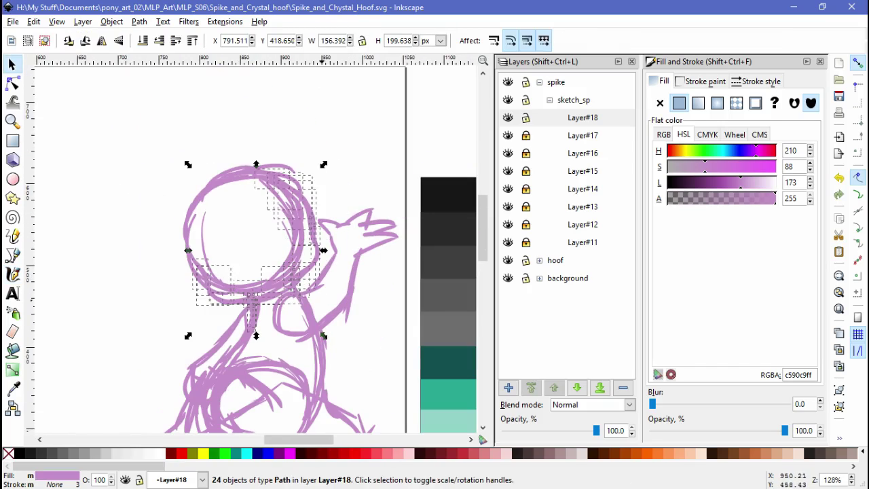
{"action": "key", "text": "Escape"}
Step: Sample the dark purple 9a5da2 from the palette swatches for the calligraphy strokes, then undo the test stroke
{"action": "mouse_move", "coordinate": [271, 231]}
{"action": "left_mouse_down"}
{"action": "mouse_move", "coordinate": [326, 102]}
{"action": "mouse_move", "coordinate": [332, 226]}
{"action": "mouse_move", "coordinate": [661, 348]}
{"action": "left_mouse_up"}
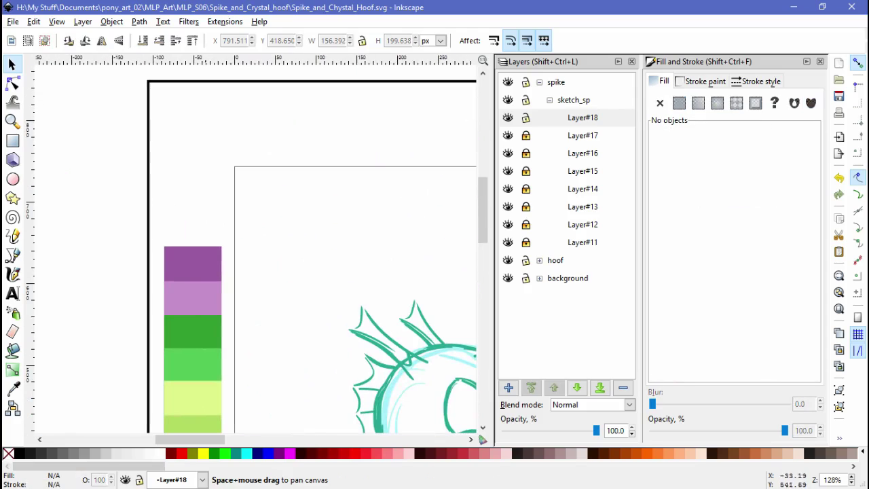
{"action": "key", "text": "d"}
{"action": "key", "text": "c"}
{"action": "left_click_drag", "start_coordinate": [370, 211], "coordinate": [225, 261]}
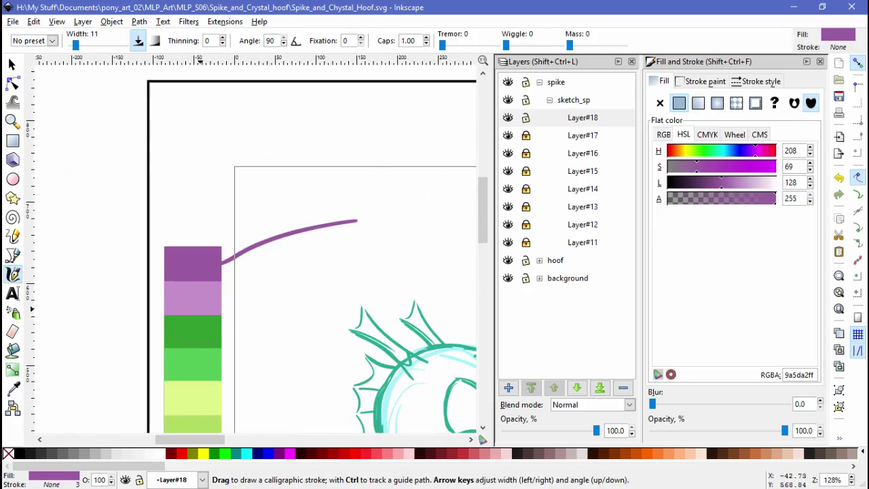
{"action": "key", "text": "ctrl+z"}
Step: Outline the upper right side of Spike's head with dark purple calligraphy strokes on Layer#18
{"action": "left_click_drag", "start_coordinate": [353, 224], "coordinate": [34, 170]}
{"action": "left_click_drag", "start_coordinate": [421, 204], "coordinate": [71, 161]}
{"action": "left_click_drag", "start_coordinate": [330, 190], "coordinate": [318, 257]}
{"action": "key", "text": "ctrl+z"}
{"action": "scroll", "coordinate": [318, 257], "scroll_direction": "up", "scroll_amount": 2}
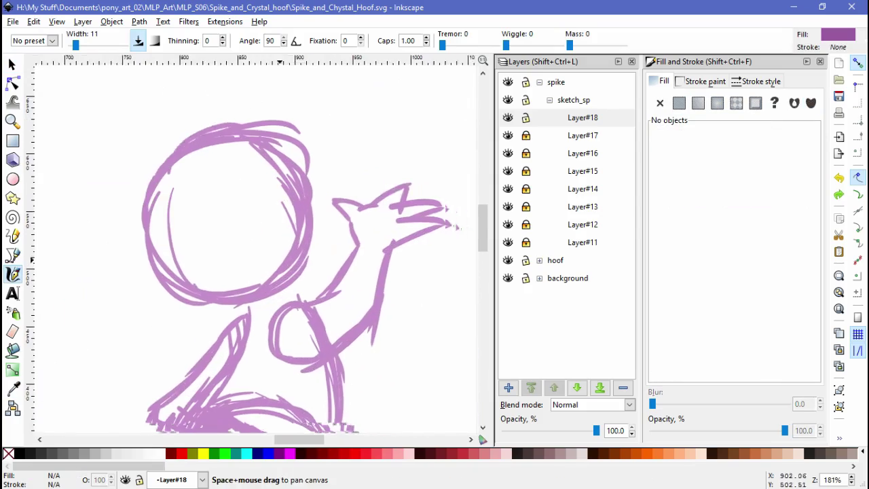
{"action": "left_click_drag", "start_coordinate": [324, 158], "coordinate": [246, 96]}
{"action": "left_click_drag", "start_coordinate": [319, 139], "coordinate": [347, 225]}
{"action": "left_click_drag", "start_coordinate": [340, 175], "coordinate": [334, 258]}
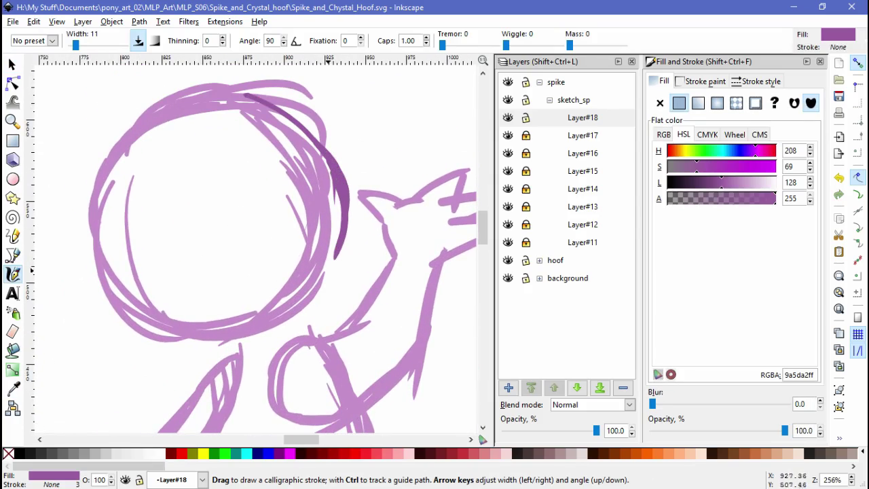
Step: Draw the dark purple cheek and jaw curves under the head, undoing the jaw strokes that do not fit
{"action": "mouse_move", "coordinate": [310, 321]}
{"action": "left_mouse_down"}
{"action": "mouse_move", "coordinate": [265, 343]}
{"action": "mouse_move", "coordinate": [160, 299]}
{"action": "left_mouse_up"}
{"action": "key", "text": "ctrl+z"}
{"action": "left_click_drag", "start_coordinate": [239, 346], "coordinate": [139, 293]}
{"action": "key", "text": "ctrl+z"}
{"action": "mouse_move", "coordinate": [190, 345]}
{"action": "left_mouse_down"}
{"action": "mouse_move", "coordinate": [144, 298]}
{"action": "mouse_move", "coordinate": [248, 346]}
{"action": "left_mouse_up"}
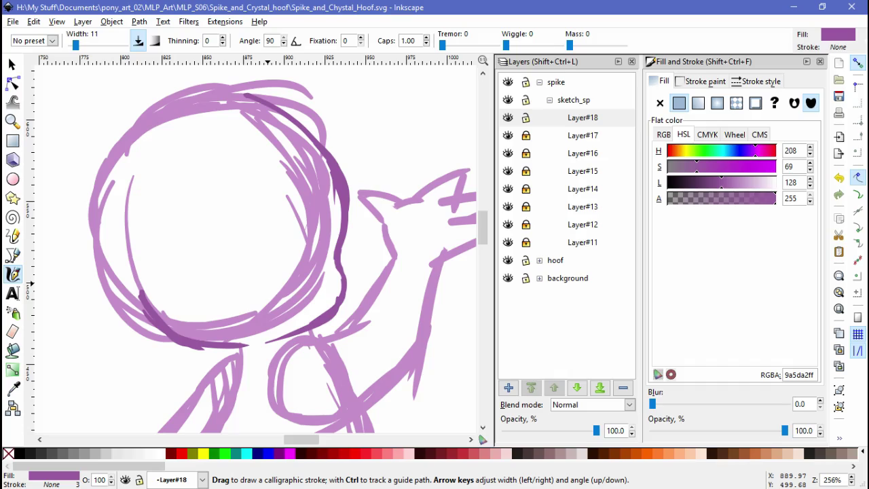
{"action": "key", "text": "ctrl+z"}
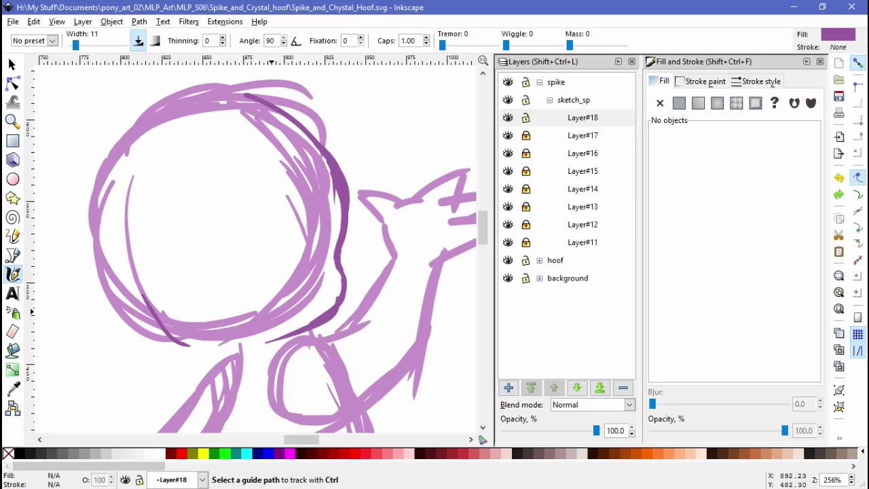
Step: Select the dark purple side and cheek strokes and rotate them so the cheek bulges farther from the head
{"action": "left_click_drag", "start_coordinate": [178, 82], "coordinate": [360, 343]}
{"action": "left_click", "coordinate": [338, 203]}
{"action": "left_click_drag", "start_coordinate": [354, 81], "coordinate": [355, 83]}
{"action": "left_click", "coordinate": [288, 220]}
{"action": "left_click_drag", "start_coordinate": [288, 219], "coordinate": [274, 220]}
{"action": "left_click", "coordinate": [197, 171]}
Step: Outline the crown, left side and lower jaw of the head in dark purple
{"action": "key", "text": "c"}
{"action": "mouse_move", "coordinate": [212, 90]}
{"action": "left_mouse_down"}
{"action": "mouse_move", "coordinate": [129, 123]}
{"action": "mouse_move", "coordinate": [87, 193]}
{"action": "mouse_move", "coordinate": [90, 257]}
{"action": "mouse_move", "coordinate": [122, 311]}
{"action": "mouse_move", "coordinate": [176, 336]}
{"action": "mouse_move", "coordinate": [223, 343]}
{"action": "left_mouse_up"}
{"action": "key", "text": "s"}
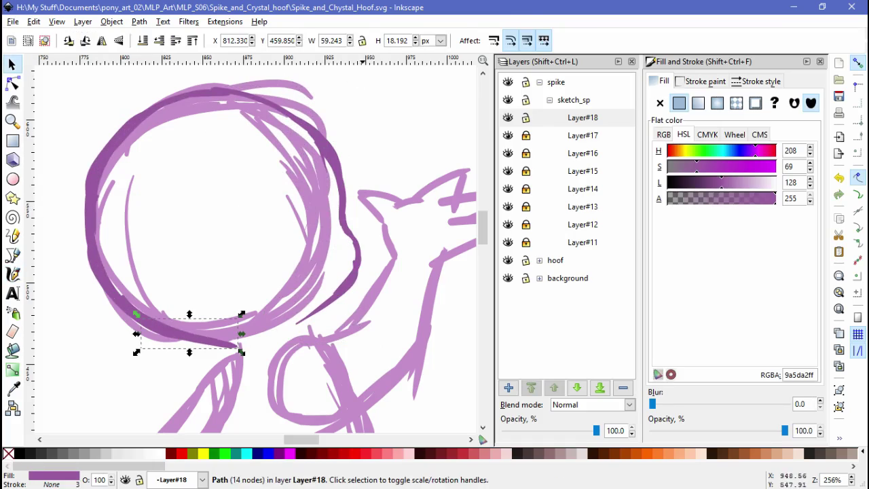
Step: Delete the dark purple stroke running from the lower cheek to the chin
{"action": "left_click_drag", "start_coordinate": [285, 220], "coordinate": [371, 343]}
{"action": "left_click", "coordinate": [330, 338]}
{"action": "key", "text": "Delete"}
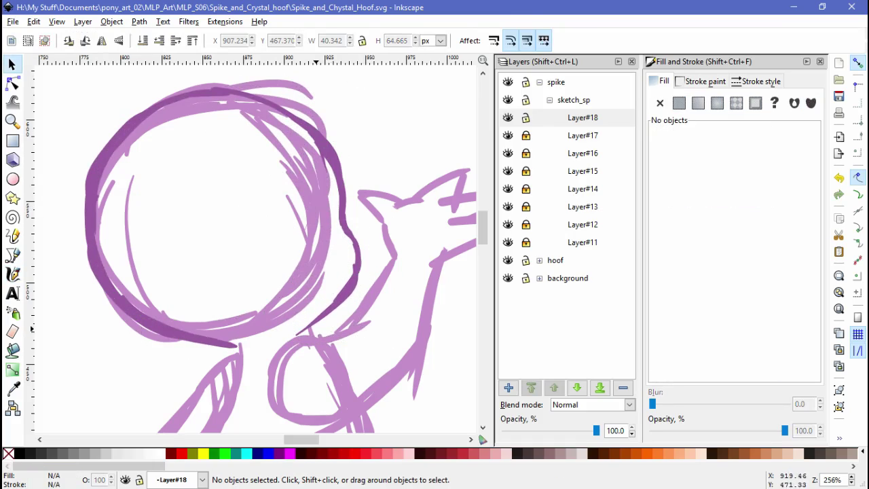
{"action": "key", "text": "Tab"}
{"action": "key", "text": "Escape"}
Step: Stretch the remaining cheek strokes slightly downward
{"action": "left_click", "coordinate": [357, 262]}
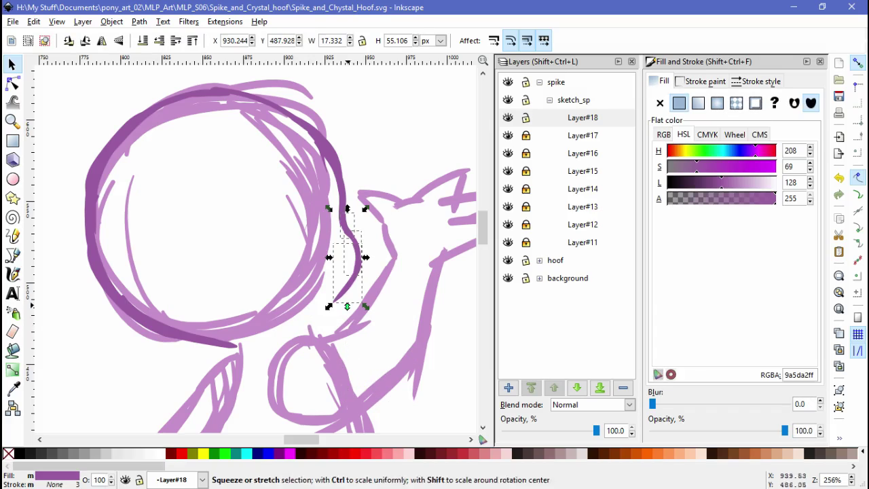
{"action": "left_click_drag", "start_coordinate": [347, 306], "coordinate": [347, 317]}
{"action": "key", "text": "Escape"}
Step: Redraw the lower cheek curve toward the shoulder and extend the jaw line beneath the head
{"action": "left_click", "coordinate": [13, 274]}
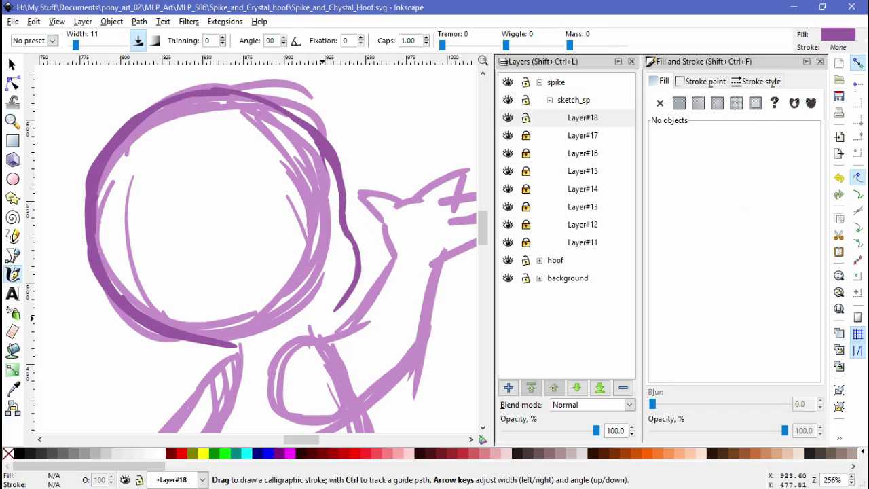
{"action": "left_click_drag", "start_coordinate": [360, 288], "coordinate": [296, 329]}
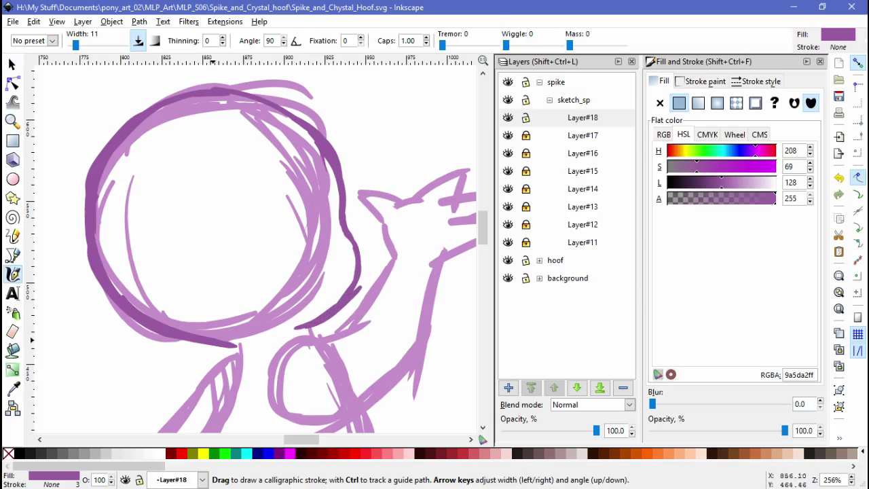
{"action": "left_click_drag", "start_coordinate": [190, 342], "coordinate": [239, 347]}
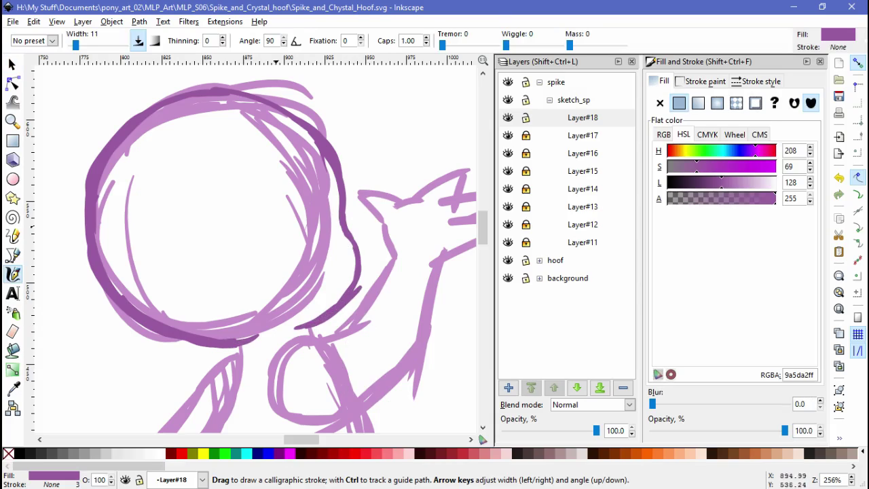
Step: Outline the lowered arm's outer edge from the neck down and the jagged fingers at its end in dark purple
{"action": "scroll", "coordinate": [258, 244], "scroll_direction": "down", "scroll_amount": 5}
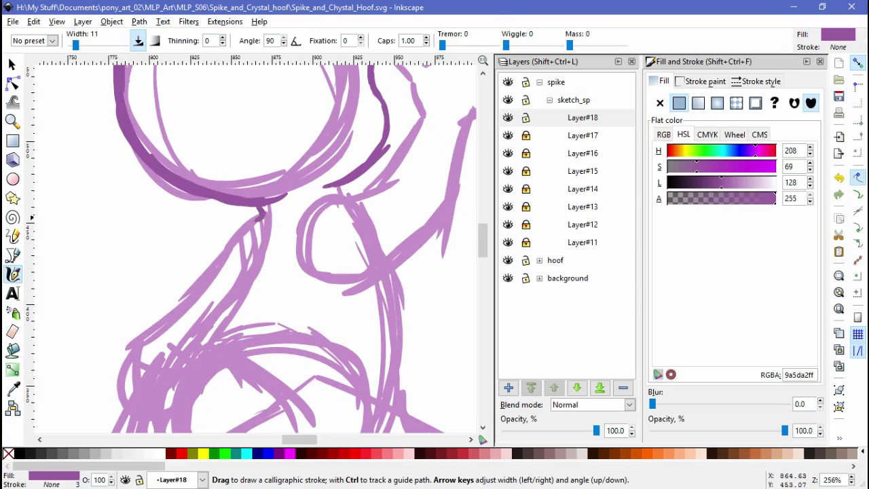
{"action": "left_click_drag", "start_coordinate": [246, 228], "coordinate": [231, 246]}
{"action": "mouse_move", "coordinate": [187, 299]}
{"action": "left_mouse_down"}
{"action": "mouse_move", "coordinate": [151, 329]}
{"action": "mouse_move", "coordinate": [178, 226]}
{"action": "mouse_move", "coordinate": [151, 273]}
{"action": "left_mouse_up"}
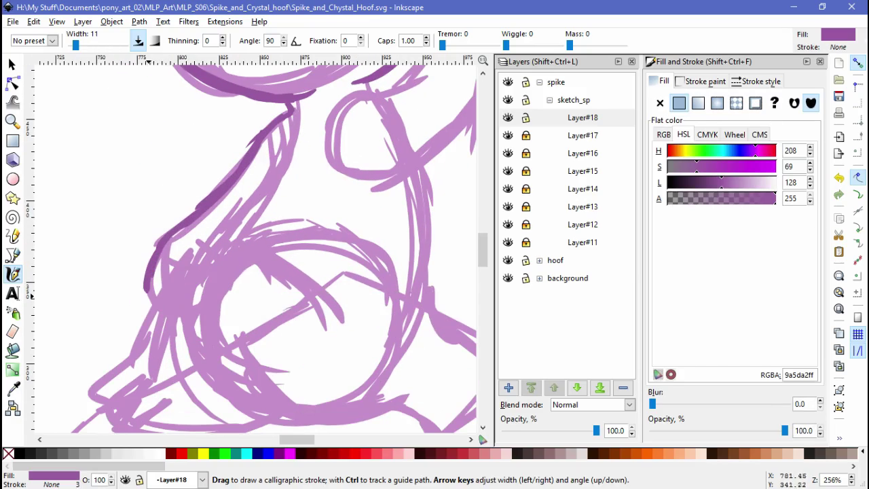
{"action": "mouse_move", "coordinate": [164, 309]}
{"action": "left_mouse_down"}
{"action": "mouse_move", "coordinate": [155, 331]}
{"action": "mouse_move", "coordinate": [176, 319]}
{"action": "left_mouse_up"}
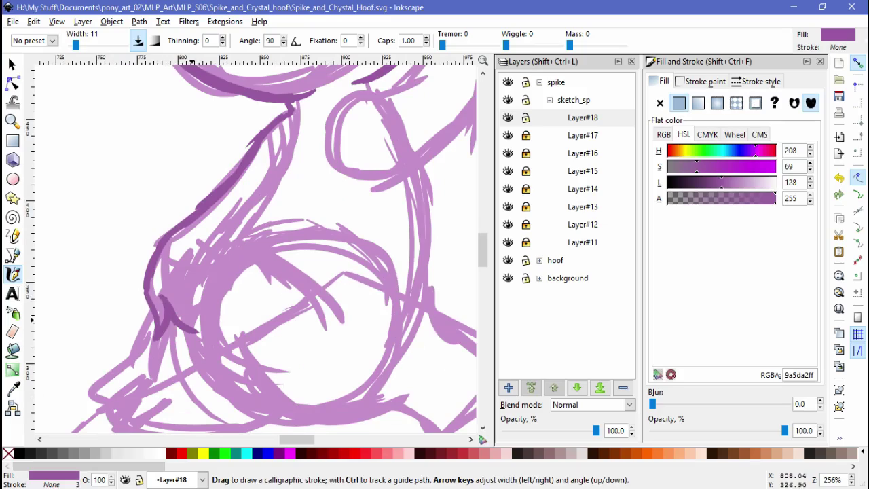
{"action": "mouse_move", "coordinate": [178, 259]}
{"action": "left_mouse_down"}
{"action": "mouse_move", "coordinate": [216, 299]}
{"action": "mouse_move", "coordinate": [196, 313]}
{"action": "mouse_move", "coordinate": [202, 334]}
{"action": "left_mouse_up"}
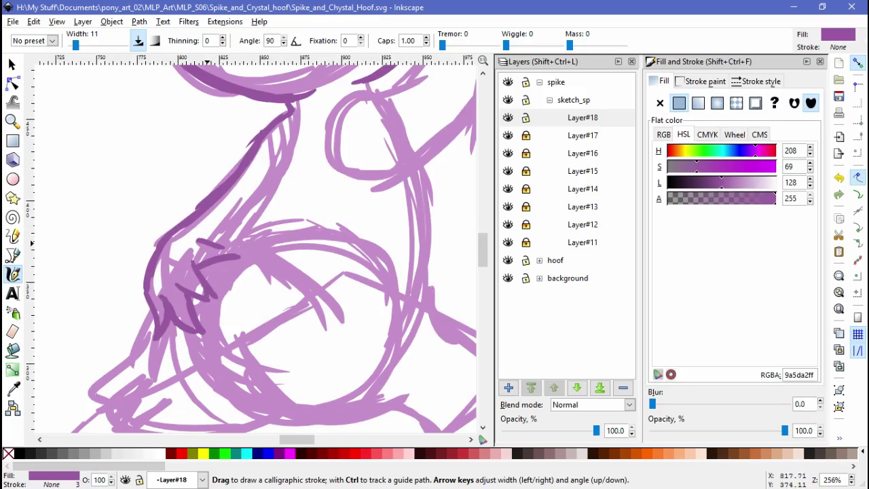
{"action": "left_click_drag", "start_coordinate": [278, 272], "coordinate": [247, 267]}
Step: Outline the curved upper edge beside the fingers and the long curve along the belly circle's underside in dark purple
{"action": "mouse_move", "coordinate": [207, 226]}
{"action": "left_mouse_down"}
{"action": "mouse_move", "coordinate": [288, 275]}
{"action": "mouse_move", "coordinate": [312, 318]}
{"action": "left_mouse_up"}
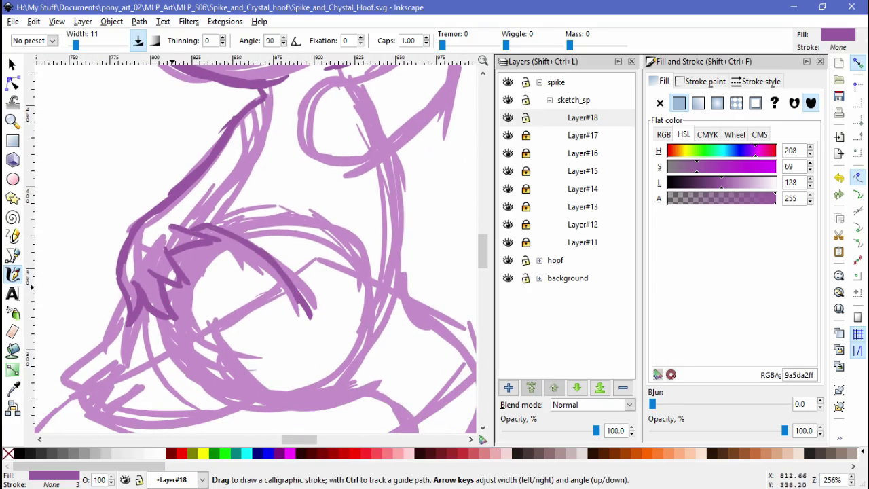
{"action": "scroll", "coordinate": [190, 285], "scroll_direction": "down", "scroll_amount": 4}
{"action": "scroll", "coordinate": [191, 286], "scroll_direction": "left", "scroll_amount": 1}
{"action": "mouse_move", "coordinate": [227, 221]}
{"action": "left_mouse_down"}
{"action": "mouse_move", "coordinate": [343, 300]}
{"action": "mouse_move", "coordinate": [315, 287]}
{"action": "mouse_move", "coordinate": [357, 292]}
{"action": "mouse_move", "coordinate": [383, 281]}
{"action": "mouse_move", "coordinate": [258, 243]}
{"action": "mouse_move", "coordinate": [300, 236]}
{"action": "mouse_move", "coordinate": [266, 249]}
{"action": "mouse_move", "coordinate": [304, 247]}
{"action": "mouse_move", "coordinate": [312, 302]}
{"action": "left_mouse_up"}
{"action": "left_click_drag", "start_coordinate": [115, 239], "coordinate": [272, 272]}
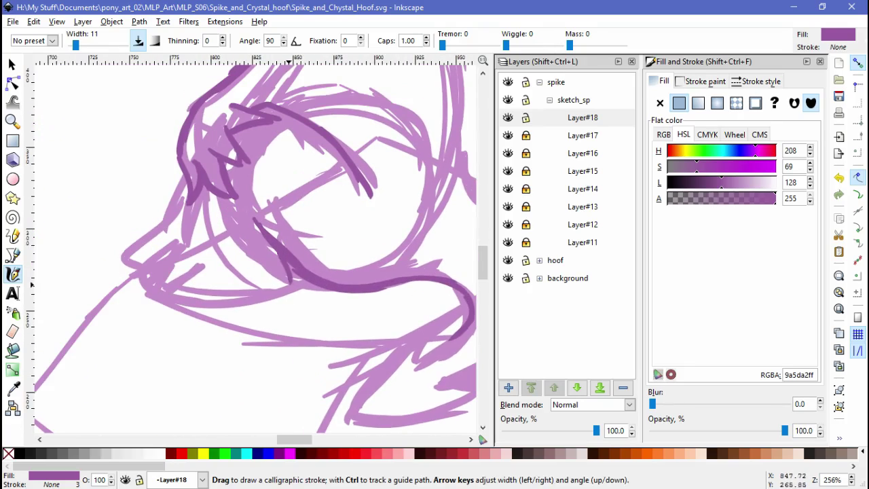
Step: Outline the foot's sole and toes below the lowered hand in dark purple
{"action": "left_click_drag", "start_coordinate": [163, 293], "coordinate": [284, 289]}
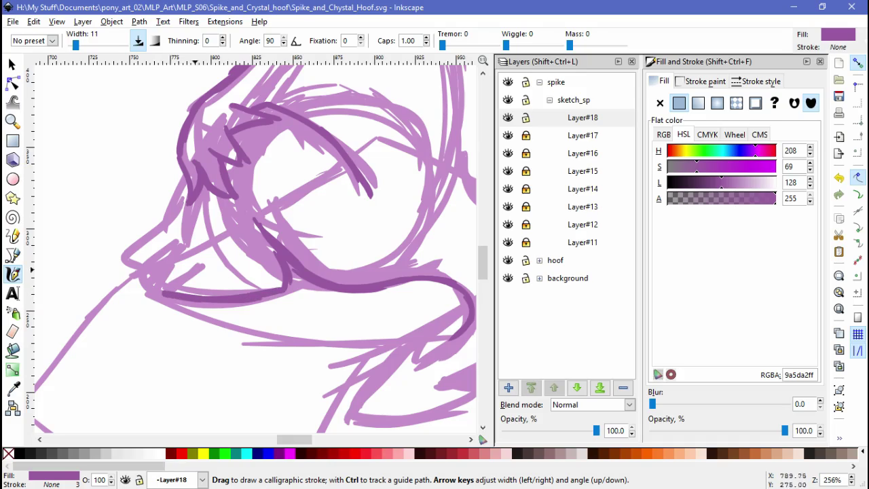
{"action": "left_click_drag", "start_coordinate": [164, 279], "coordinate": [202, 265]}
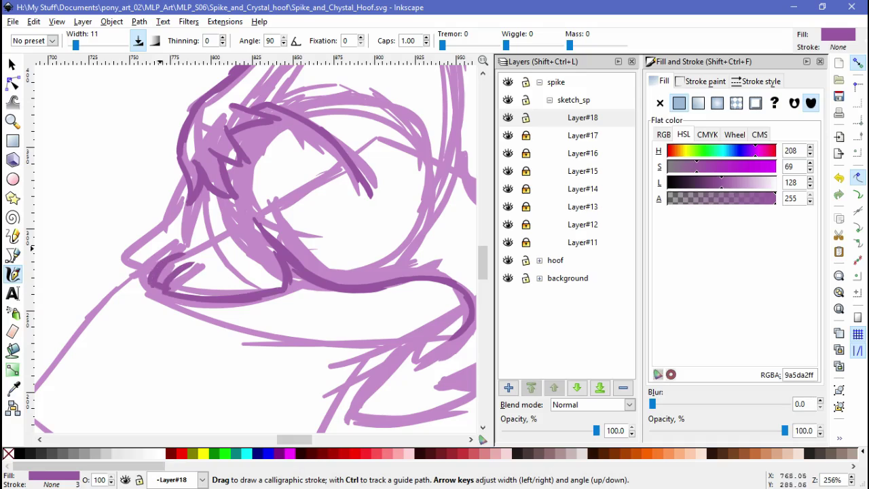
{"action": "scroll", "coordinate": [162, 259], "scroll_direction": "up", "scroll_amount": 1}
{"action": "scroll", "coordinate": [161, 259], "scroll_direction": "left", "scroll_amount": 1}
{"action": "mouse_move", "coordinate": [202, 265]}
{"action": "left_mouse_down"}
{"action": "mouse_move", "coordinate": [163, 293]}
{"action": "mouse_move", "coordinate": [204, 281]}
{"action": "mouse_move", "coordinate": [197, 284]}
{"action": "left_mouse_up"}
{"action": "scroll", "coordinate": [163, 293], "scroll_direction": "up", "scroll_amount": 2}
{"action": "left_click_drag", "start_coordinate": [198, 237], "coordinate": [195, 279]}
{"action": "mouse_move", "coordinate": [149, 324]}
{"action": "left_mouse_down"}
{"action": "mouse_move", "coordinate": [154, 341]}
{"action": "mouse_move", "coordinate": [86, 173]}
{"action": "mouse_move", "coordinate": [24, 191]}
{"action": "left_mouse_up"}
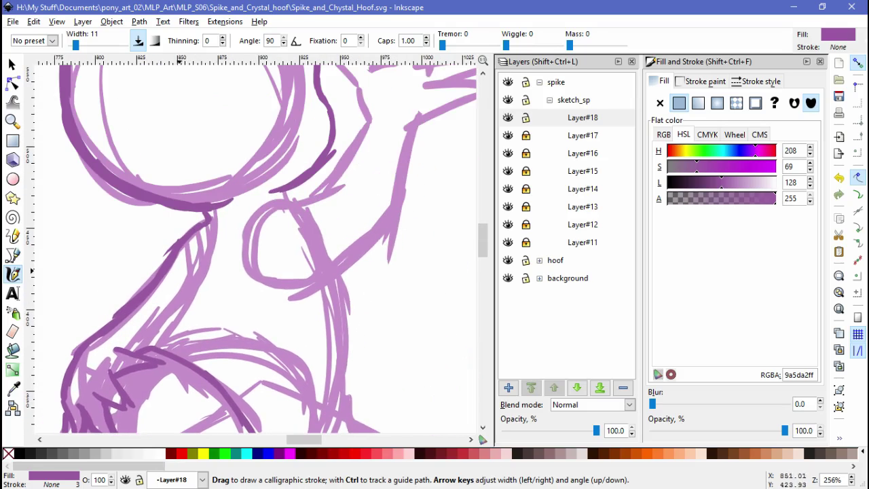
Step: Outline the lowered arm's inner edge, the raised arm's upper and lower edges, and the back beneath it in dark purple
{"action": "left_click_drag", "start_coordinate": [171, 310], "coordinate": [69, 341]}
{"action": "mouse_move", "coordinate": [257, 293]}
{"action": "left_mouse_down"}
{"action": "mouse_move", "coordinate": [286, 270]}
{"action": "mouse_move", "coordinate": [256, 344]}
{"action": "left_mouse_up"}
{"action": "left_click_drag", "start_coordinate": [285, 245], "coordinate": [271, 340]}
{"action": "left_click_drag", "start_coordinate": [279, 241], "coordinate": [454, 174]}
{"action": "mouse_move", "coordinate": [290, 262]}
{"action": "left_mouse_down"}
{"action": "mouse_move", "coordinate": [228, 286]}
{"action": "mouse_move", "coordinate": [184, 164]}
{"action": "left_mouse_up"}
{"action": "mouse_move", "coordinate": [234, 230]}
{"action": "left_mouse_down"}
{"action": "mouse_move", "coordinate": [263, 301]}
{"action": "mouse_move", "coordinate": [252, 355]}
{"action": "mouse_move", "coordinate": [233, 251]}
{"action": "mouse_move", "coordinate": [252, 296]}
{"action": "mouse_move", "coordinate": [286, 336]}
{"action": "left_mouse_up"}
{"action": "left_click_drag", "start_coordinate": [316, 395], "coordinate": [282, 204]}
{"action": "left_click_drag", "start_coordinate": [209, 346], "coordinate": [296, 274]}
{"action": "mouse_move", "coordinate": [216, 314]}
{"action": "left_mouse_down"}
{"action": "mouse_move", "coordinate": [171, 333]}
{"action": "mouse_move", "coordinate": [182, 297]}
{"action": "left_mouse_up"}
{"action": "left_click_drag", "start_coordinate": [143, 227], "coordinate": [258, 166]}
{"action": "mouse_move", "coordinate": [293, 235]}
{"action": "left_mouse_down"}
{"action": "mouse_move", "coordinate": [208, 326]}
{"action": "mouse_move", "coordinate": [333, 303]}
{"action": "left_mouse_up"}
{"action": "left_click_drag", "start_coordinate": [286, 203], "coordinate": [348, 285]}
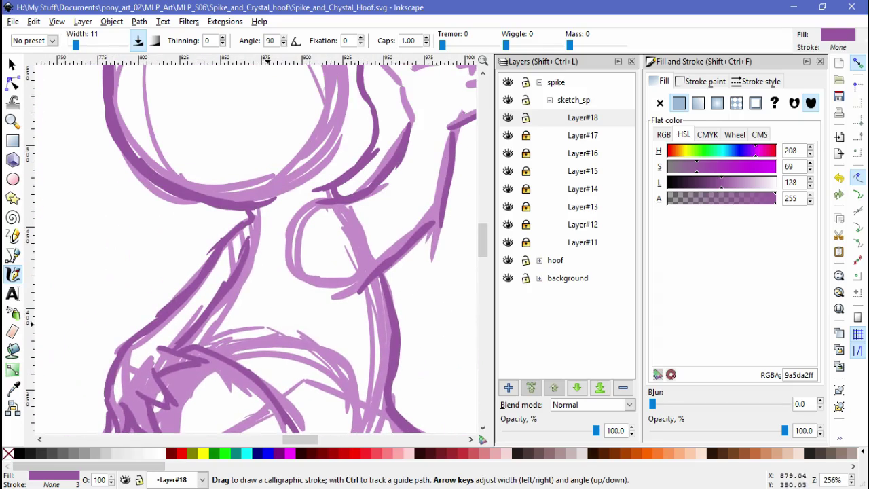
Step: Draw the body line down from the shoulder and outline the raised hand's inner wrist edge in dark purple
{"action": "left_click_drag", "start_coordinate": [318, 205], "coordinate": [294, 288]}
{"action": "mouse_move", "coordinate": [257, 340]}
{"action": "left_mouse_down"}
{"action": "mouse_move", "coordinate": [235, 357]}
{"action": "mouse_move", "coordinate": [248, 348]}
{"action": "left_mouse_up"}
{"action": "mouse_move", "coordinate": [319, 191]}
{"action": "left_mouse_down"}
{"action": "mouse_move", "coordinate": [283, 330]}
{"action": "mouse_move", "coordinate": [299, 326]}
{"action": "left_mouse_up"}
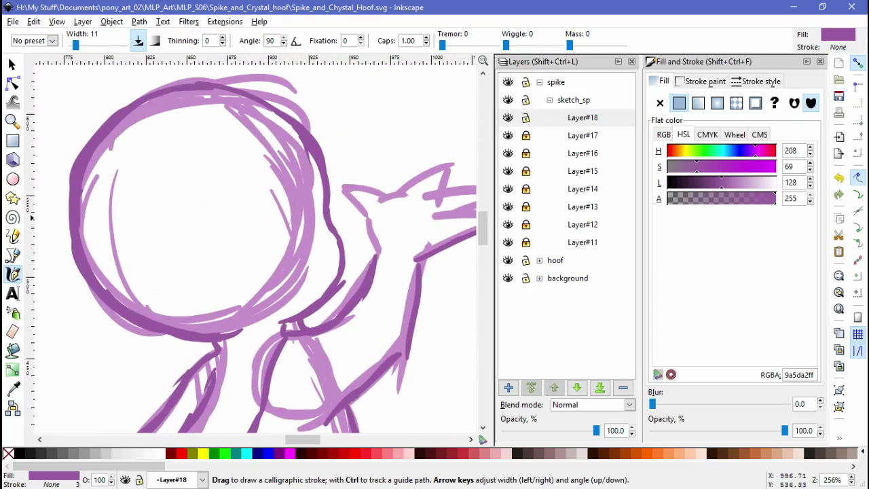
{"action": "left_click_drag", "start_coordinate": [369, 242], "coordinate": [340, 333]}
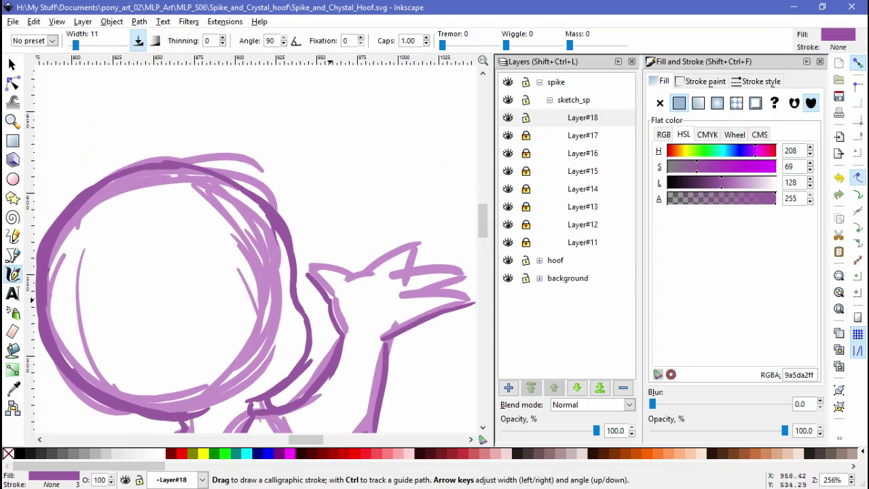
{"action": "key", "text": "ctrl+z"}
{"action": "key", "text": "ctrl+shift+z"}
{"action": "key", "text": "Escape"}
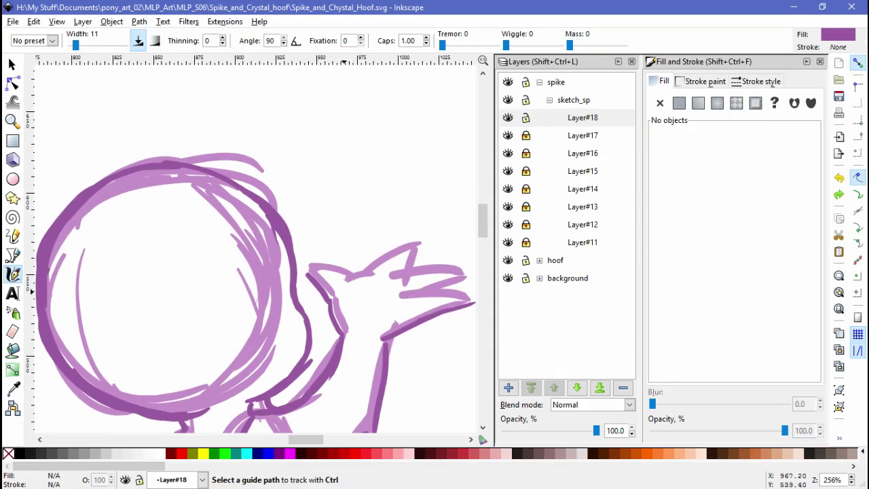
Step: Outline the raised hand's pointed fingers and thumb in dark purple
{"action": "mouse_move", "coordinate": [345, 277]}
{"action": "left_mouse_down"}
{"action": "mouse_move", "coordinate": [375, 272]}
{"action": "mouse_move", "coordinate": [408, 247]}
{"action": "mouse_move", "coordinate": [442, 243]}
{"action": "left_mouse_up"}
{"action": "left_click_drag", "start_coordinate": [404, 274], "coordinate": [461, 265]}
{"action": "left_click_drag", "start_coordinate": [425, 288], "coordinate": [475, 275]}
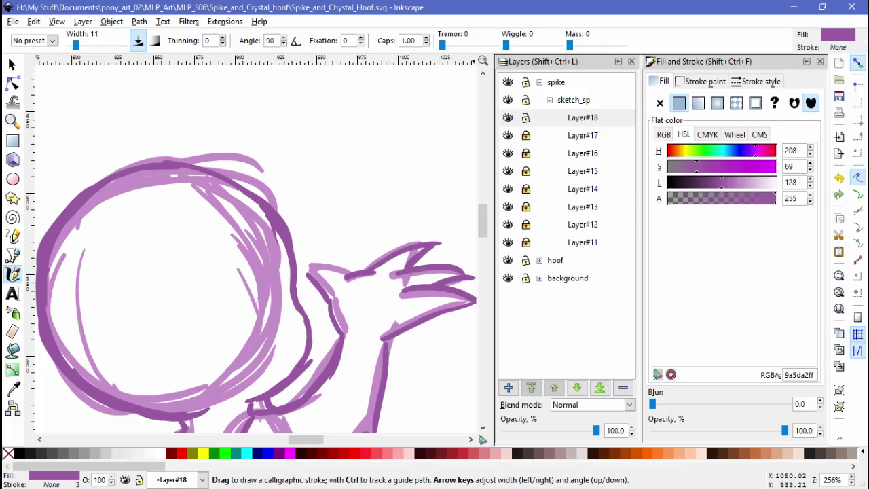
{"action": "left_click_drag", "start_coordinate": [300, 273], "coordinate": [317, 287]}
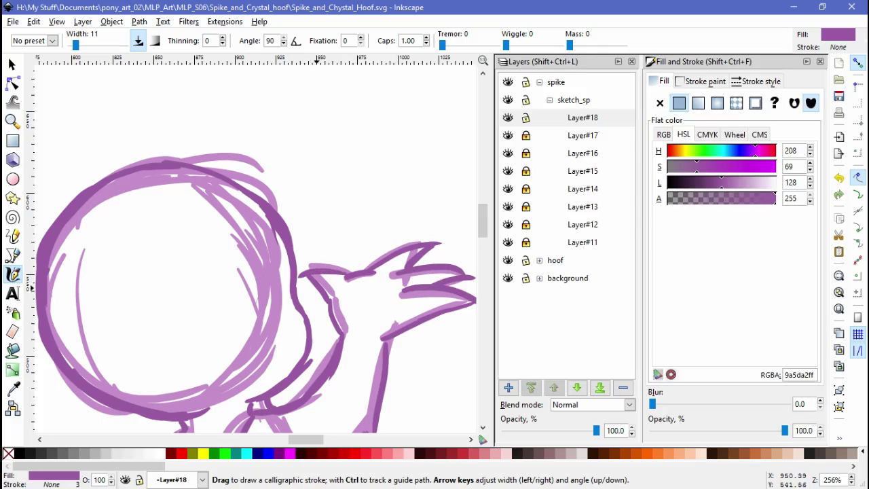
Step: Cut the dark purple head outline strokes from Layer#18 and add a new layer above it
{"action": "scroll", "coordinate": [251, 244], "scroll_direction": "down", "scroll_amount": 6}
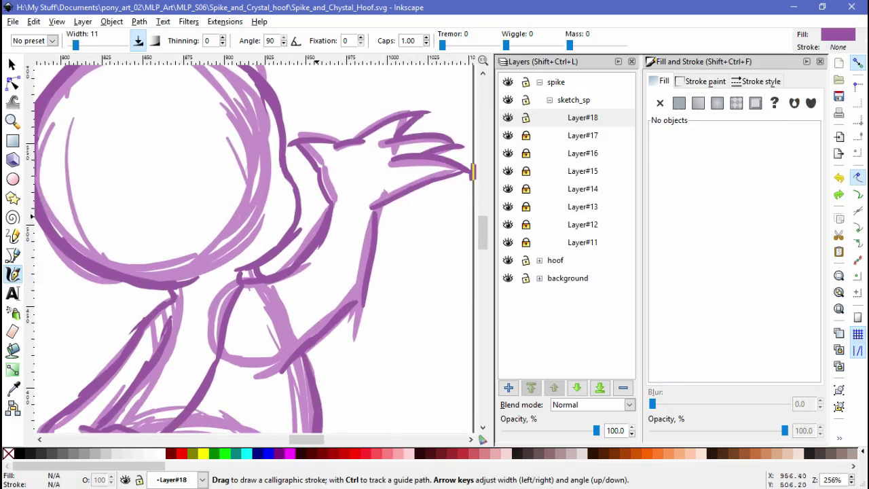
{"action": "key", "text": "minus"}
{"action": "key", "text": "minus"}
{"action": "key", "text": "s"}
{"action": "key", "text": "plus"}
{"action": "left_click_drag", "start_coordinate": [104, 118], "coordinate": [333, 345]}
{"action": "key", "text": "ctrl"}
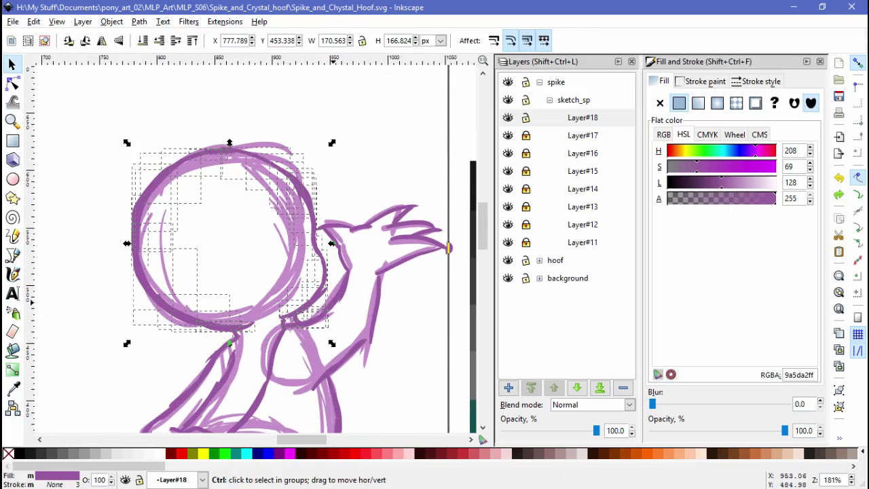
{"action": "key", "text": "Escape"}
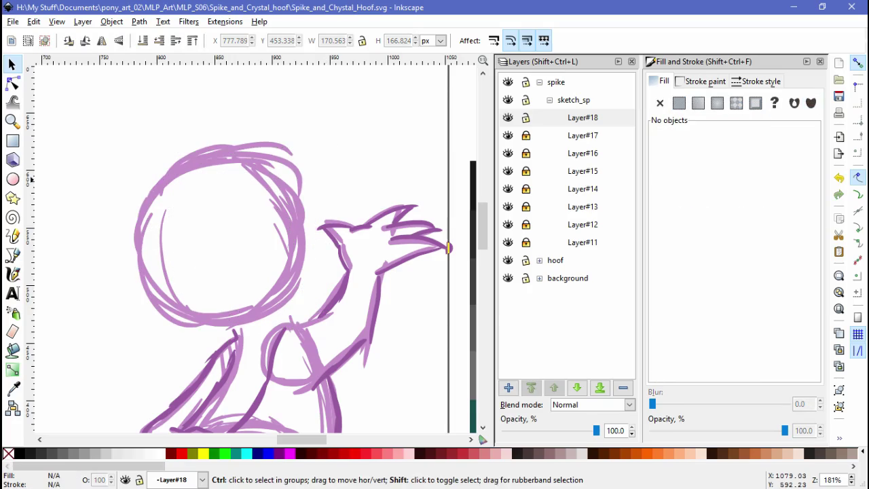
{"action": "key", "text": "ctrl+shift+n"}
{"action": "key", "text": "Return"}
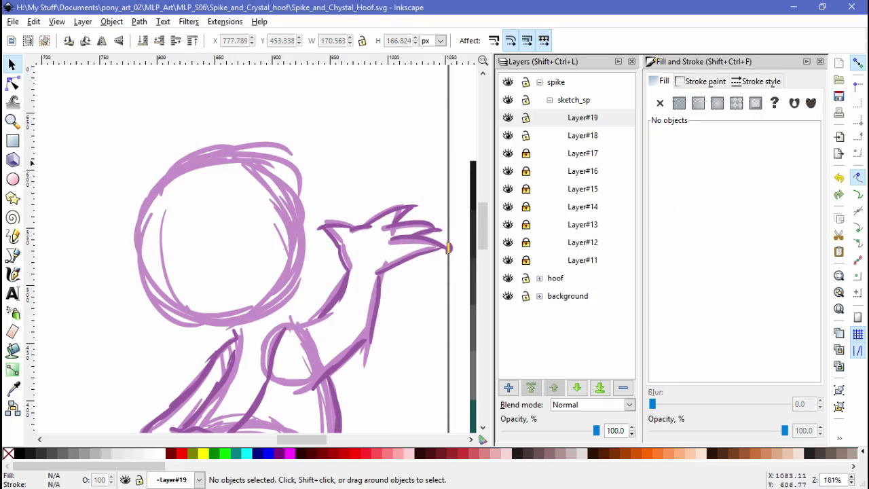
Step: Paste the head outline strokes in place on Layer#19
{"action": "key", "text": "alt+e"}
{"action": "key", "text": "Down"}
{"action": "key", "text": "Down"}
{"action": "key", "text": "Down"}
{"action": "key", "text": "Down"}
{"action": "key", "text": "Down"}
{"action": "key", "text": "Return"}
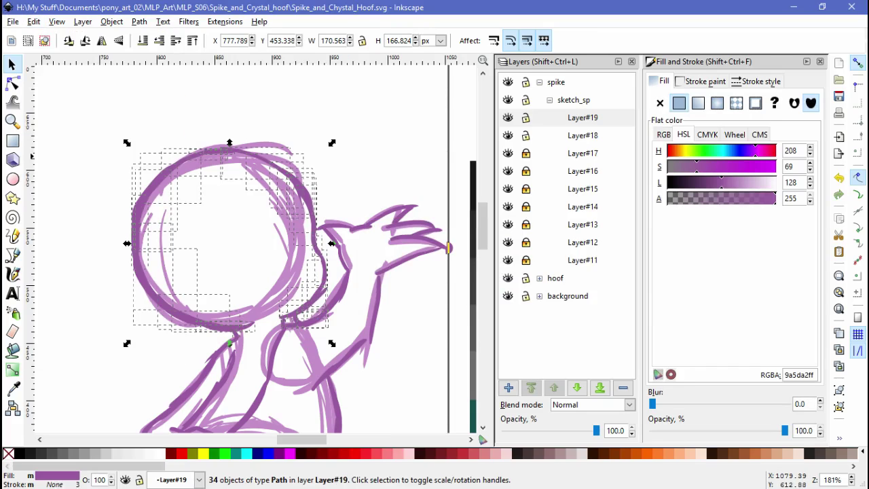
Step: Hide Layer#19 and paste the head outline strokes in place on Layer#18 as well
{"action": "left_click", "coordinate": [508, 118]}
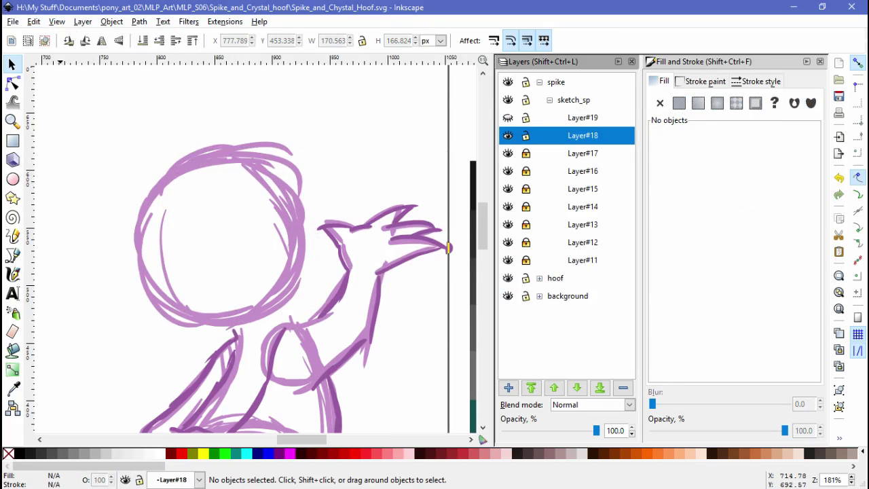
{"action": "left_click", "coordinate": [33, 21]}
{"action": "left_click", "coordinate": [60, 130]}
{"action": "key", "text": "Escape"}
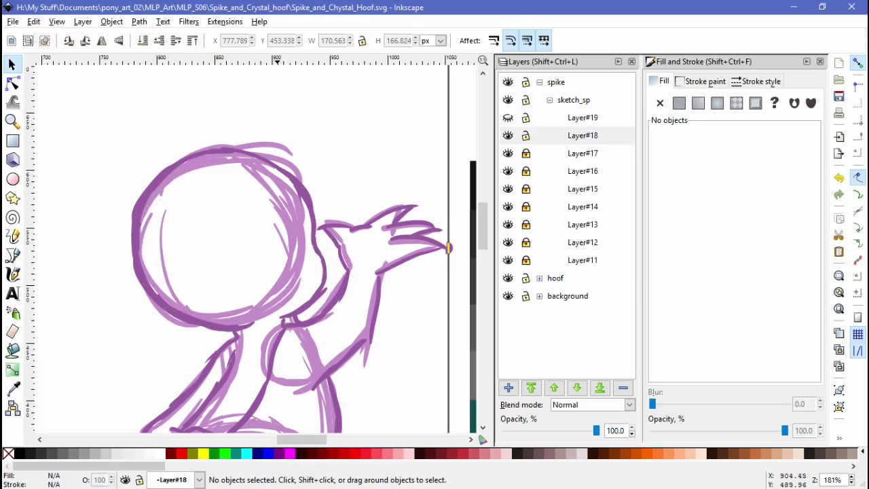
Step: Delete the duplicated head outline strokes from Layer#18, keeping the neck and shoulder strokes there
{"action": "left_click", "coordinate": [160, 228]}
{"action": "key", "text": "Escape"}
{"action": "left_click", "coordinate": [166, 232]}
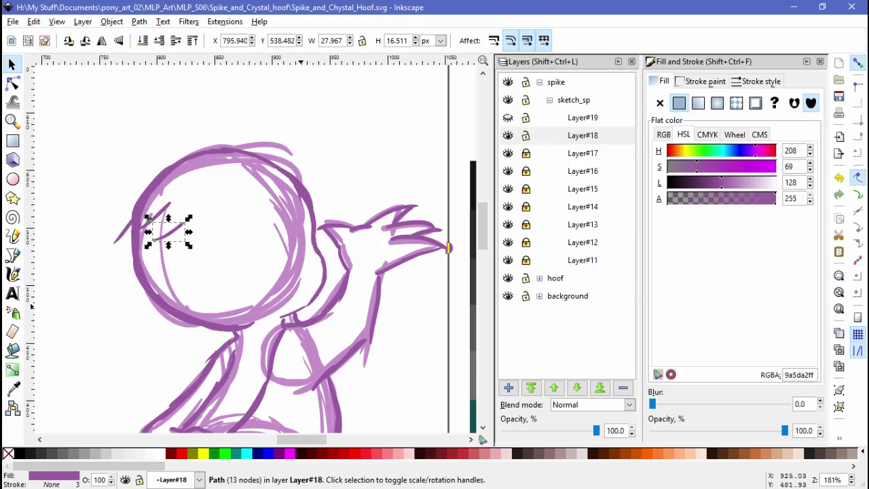
{"action": "mouse_move", "coordinate": [313, 268]}
{"action": "left_mouse_down"}
{"action": "mouse_move", "coordinate": [152, 180]}
{"action": "mouse_move", "coordinate": [184, 179]}
{"action": "mouse_move", "coordinate": [153, 182]}
{"action": "mouse_move", "coordinate": [146, 159]}
{"action": "mouse_move", "coordinate": [102, 244]}
{"action": "mouse_move", "coordinate": [163, 284]}
{"action": "mouse_move", "coordinate": [153, 228]}
{"action": "left_mouse_up"}
{"action": "left_click", "coordinate": [71, 245]}
{"action": "scroll", "coordinate": [258, 245], "scroll_direction": "left", "scroll_amount": 3}
{"action": "scroll", "coordinate": [258, 245], "scroll_direction": "up", "scroll_amount": 1}
{"action": "mouse_move", "coordinate": [103, 109]}
{"action": "left_mouse_down"}
{"action": "mouse_move", "coordinate": [81, 97]}
{"action": "mouse_move", "coordinate": [391, 324]}
{"action": "left_mouse_up"}
{"action": "key", "text": "Delete"}
{"action": "left_click", "coordinate": [231, 262]}
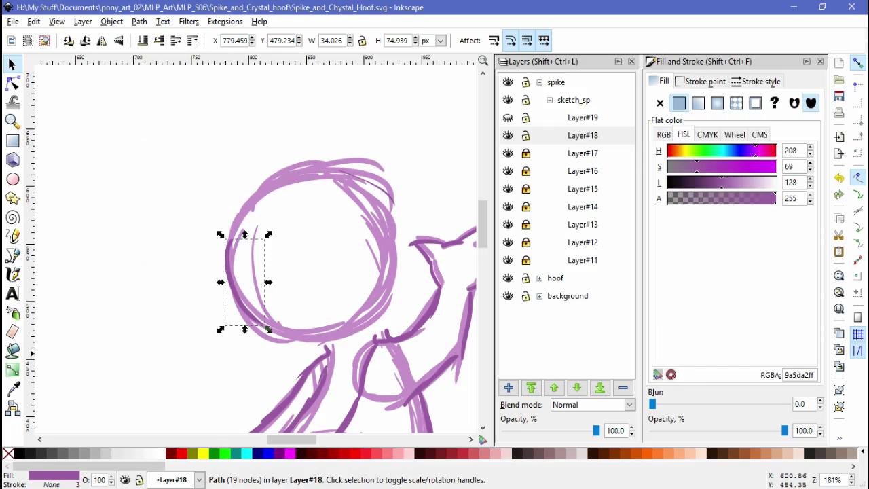
{"action": "left_click", "coordinate": [390, 157]}
Step: With Layer#19 shown and Layer#18 hidden, delete the neck and shoulder strokes from Layer#19
{"action": "left_click", "coordinate": [583, 135]}
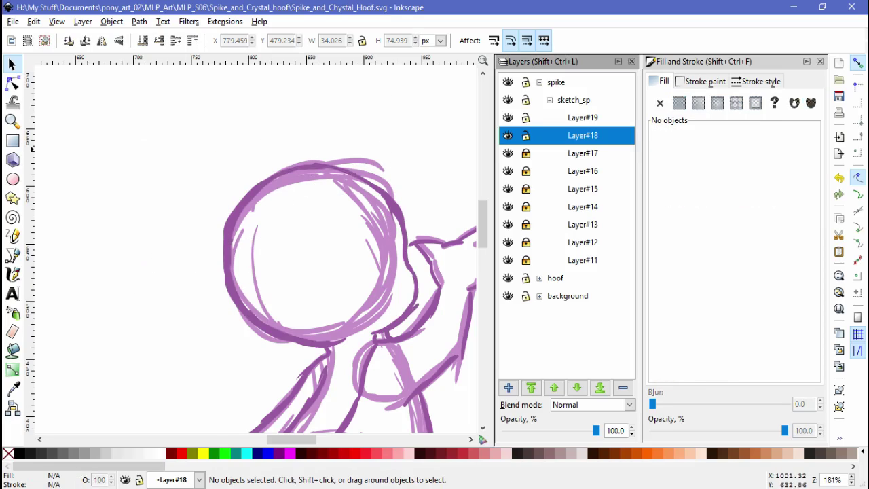
{"action": "left_click", "coordinate": [508, 135]}
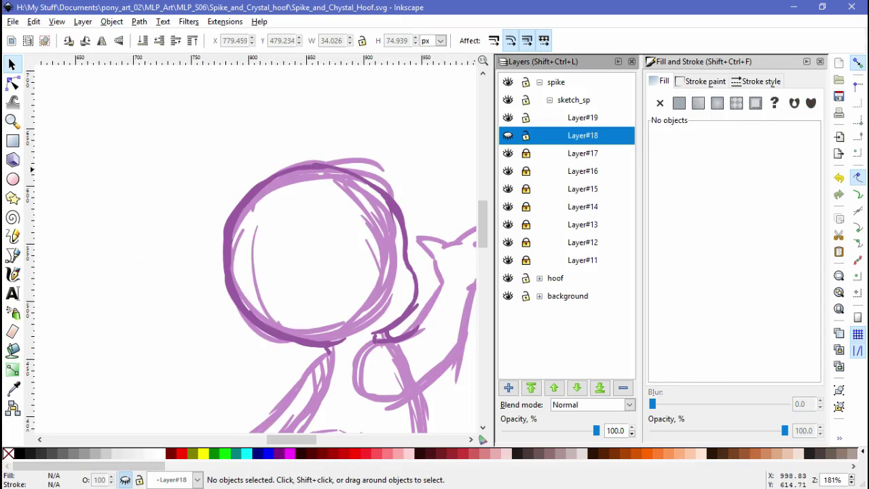
{"action": "left_click", "coordinate": [367, 392]}
{"action": "left_click", "coordinate": [367, 388], "text": "alt"}
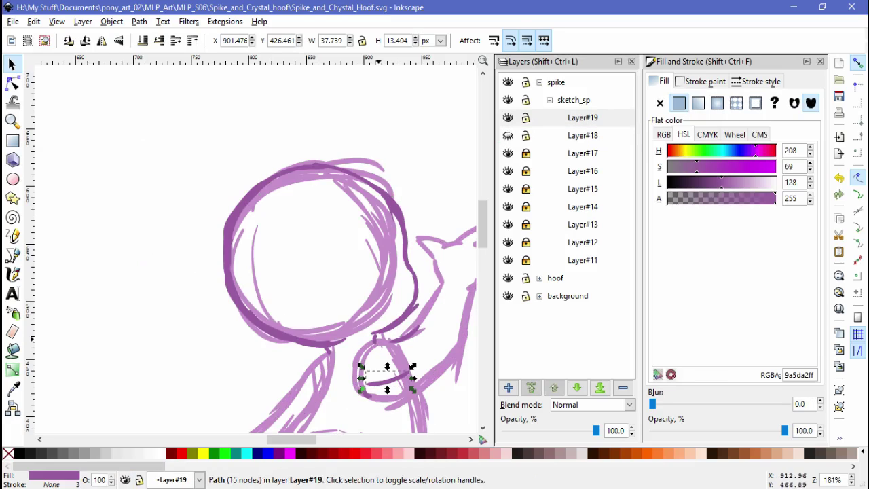
{"action": "left_click", "coordinate": [369, 384], "text": "alt"}
{"action": "left_click_drag", "start_coordinate": [368, 383], "coordinate": [311, 309]}
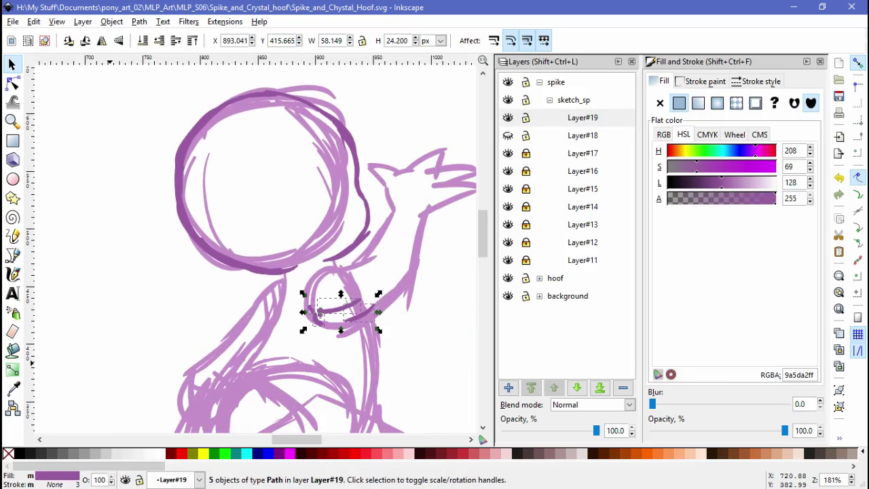
{"action": "key", "text": "Delete"}
{"action": "left_click_drag", "start_coordinate": [342, 182], "coordinate": [307, 240]}
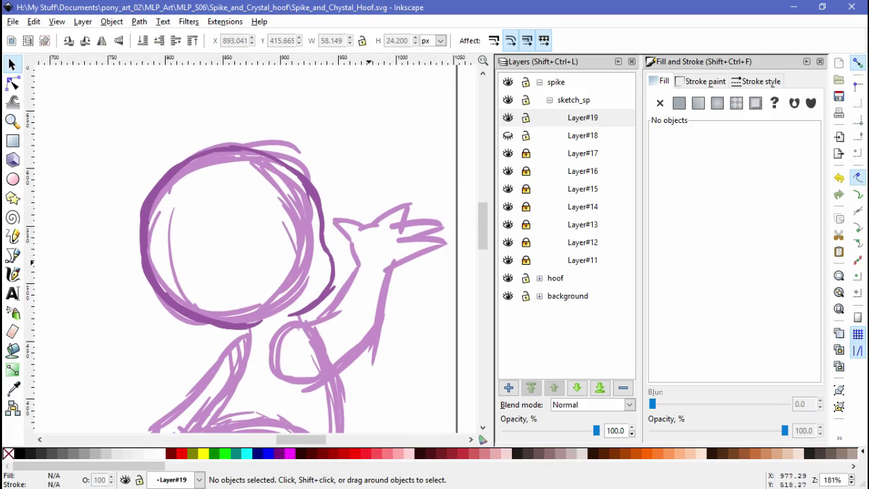
Step: Show and lock Layer#18, and narrow the head outline on Layer#19 slightly from its left side
{"action": "left_click", "coordinate": [508, 135]}
{"action": "left_click_drag", "start_coordinate": [82, 123], "coordinate": [361, 347]}
{"action": "left_click_drag", "start_coordinate": [340, 237], "coordinate": [340, 245]}
{"action": "left_click_drag", "start_coordinate": [135, 237], "coordinate": [144, 237]}
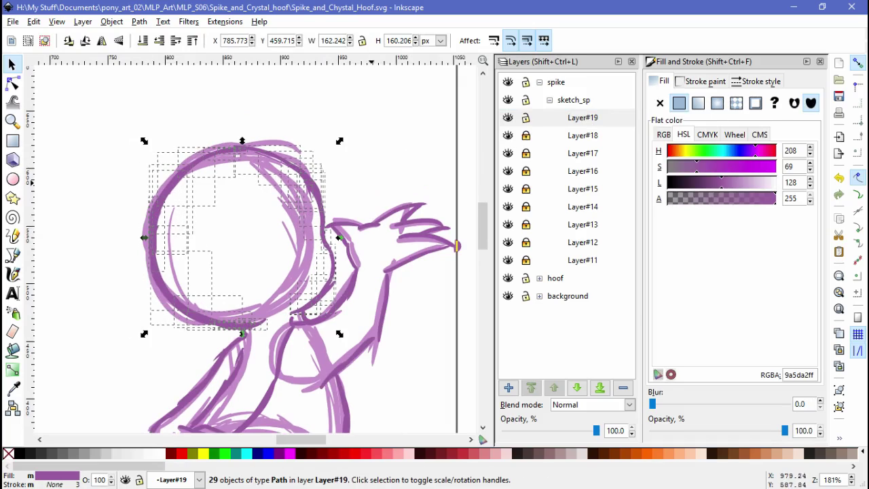
{"action": "key", "text": "Escape"}
Step: Add a new layer above Layer#19 and sketch the cheek curve and open smiling mouth on it in dark purple
{"action": "key", "text": "ctrl+shift+n"}
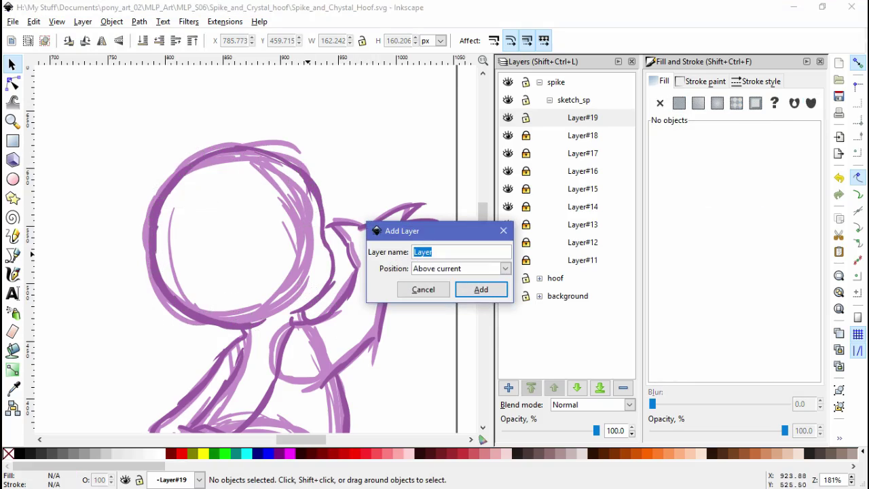
{"action": "key", "text": "Return"}
{"action": "scroll", "coordinate": [271, 241], "scroll_direction": "up", "scroll_amount": 2}
{"action": "left_click", "coordinate": [13, 274]}
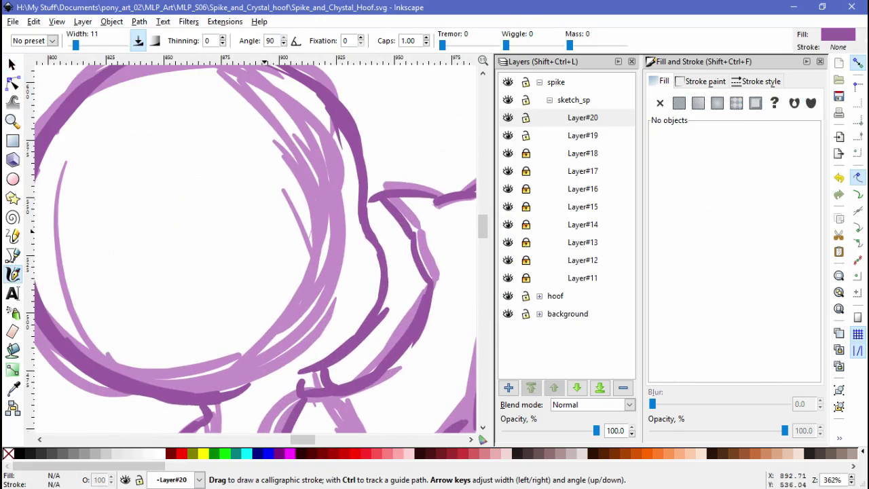
{"action": "mouse_move", "coordinate": [299, 299]}
{"action": "left_mouse_down"}
{"action": "mouse_move", "coordinate": [304, 246]}
{"action": "mouse_move", "coordinate": [347, 271]}
{"action": "mouse_move", "coordinate": [320, 304]}
{"action": "mouse_move", "coordinate": [258, 293]}
{"action": "left_mouse_up"}
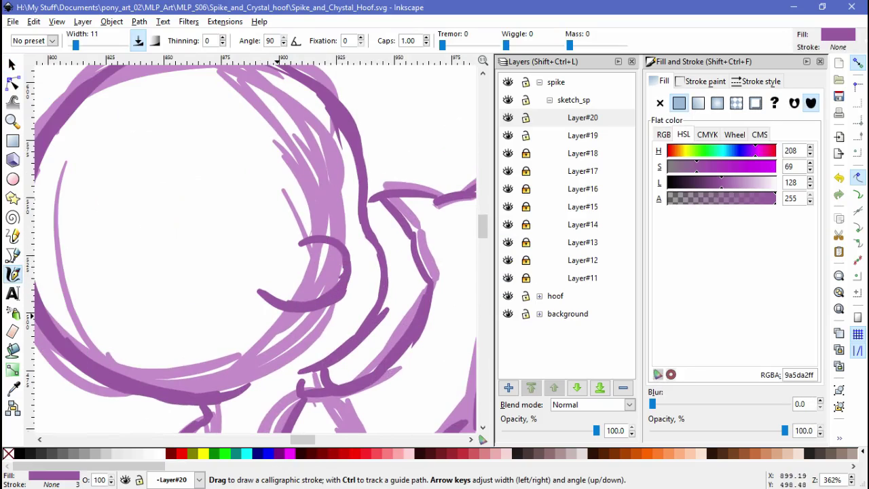
{"action": "left_click_drag", "start_coordinate": [259, 299], "coordinate": [261, 307]}
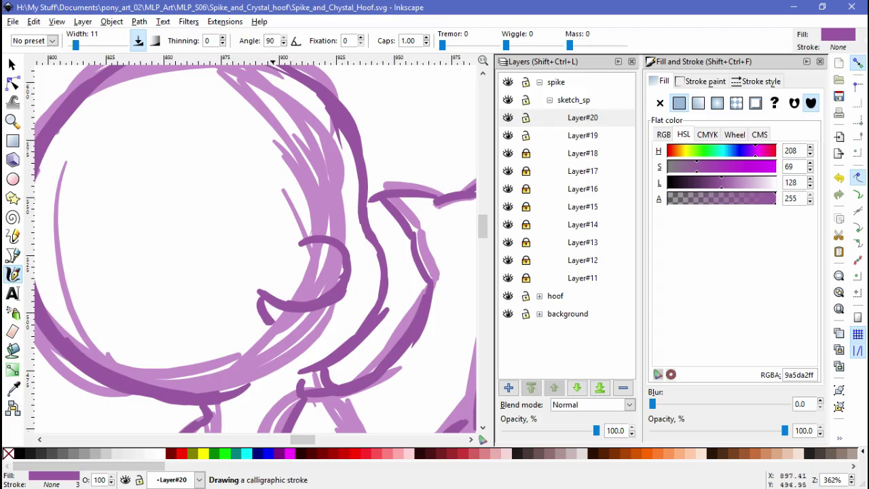
{"action": "left_click_drag", "start_coordinate": [295, 342], "coordinate": [299, 344]}
{"action": "mouse_move", "coordinate": [330, 307]}
{"action": "left_mouse_down"}
{"action": "mouse_move", "coordinate": [337, 329]}
{"action": "mouse_move", "coordinate": [292, 343]}
{"action": "left_mouse_up"}
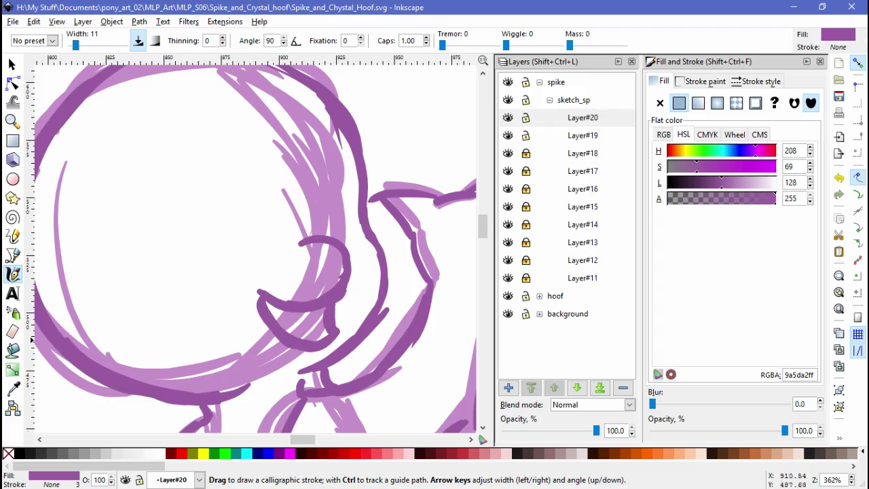
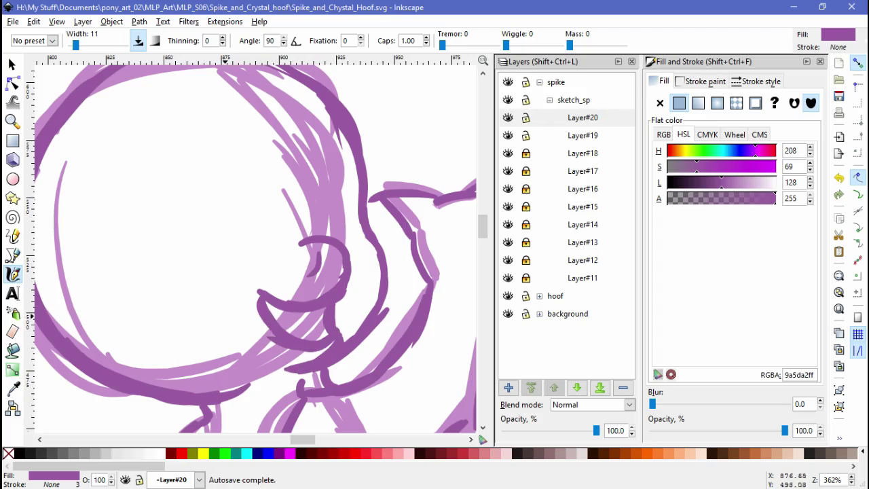
Step: Sketch the tongue inside the mouth, and add a new layer above Layer#20 with the outlines of both eyes in dark purple
{"action": "left_click_drag", "start_coordinate": [284, 326], "coordinate": [314, 330]}
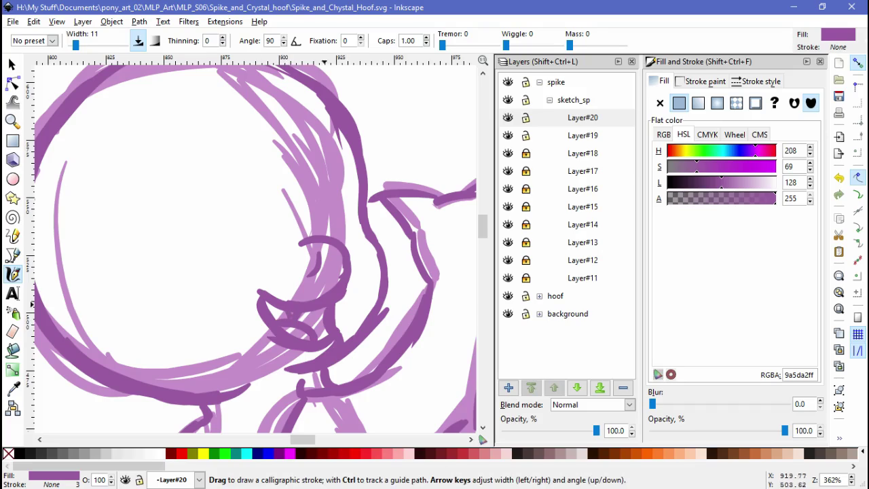
{"action": "scroll", "coordinate": [258, 265], "scroll_direction": "up", "scroll_amount": 2}
{"action": "scroll", "coordinate": [258, 265], "scroll_direction": "left", "scroll_amount": 1}
{"action": "key", "text": "ctrl+shift+n"}
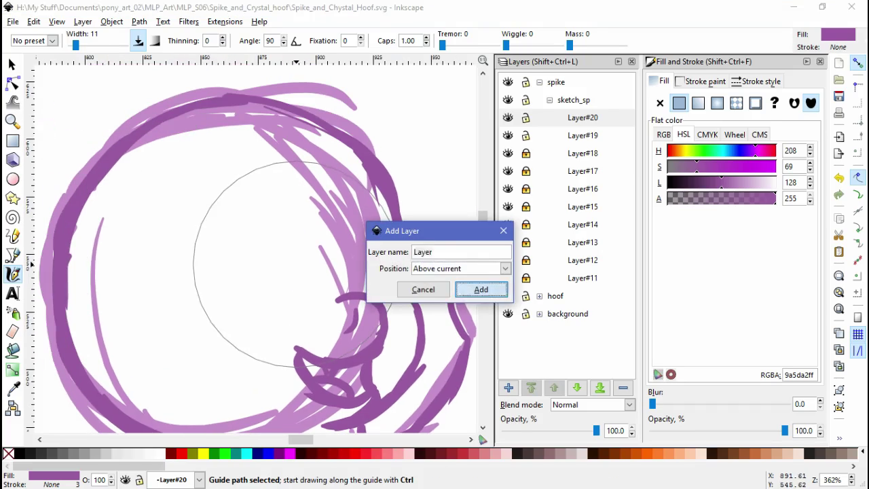
{"action": "key", "text": "Return"}
{"action": "mouse_move", "coordinate": [197, 215]}
{"action": "left_mouse_down"}
{"action": "mouse_move", "coordinate": [165, 292]}
{"action": "mouse_move", "coordinate": [232, 359]}
{"action": "mouse_move", "coordinate": [235, 212]}
{"action": "mouse_move", "coordinate": [252, 242]}
{"action": "mouse_move", "coordinate": [259, 351]}
{"action": "left_mouse_up"}
{"action": "mouse_move", "coordinate": [352, 285]}
{"action": "left_mouse_down"}
{"action": "mouse_move", "coordinate": [350, 248]}
{"action": "mouse_move", "coordinate": [379, 216]}
{"action": "mouse_move", "coordinate": [400, 316]}
{"action": "left_mouse_up"}
{"action": "left_click_drag", "start_coordinate": [321, 298], "coordinate": [298, 309]}
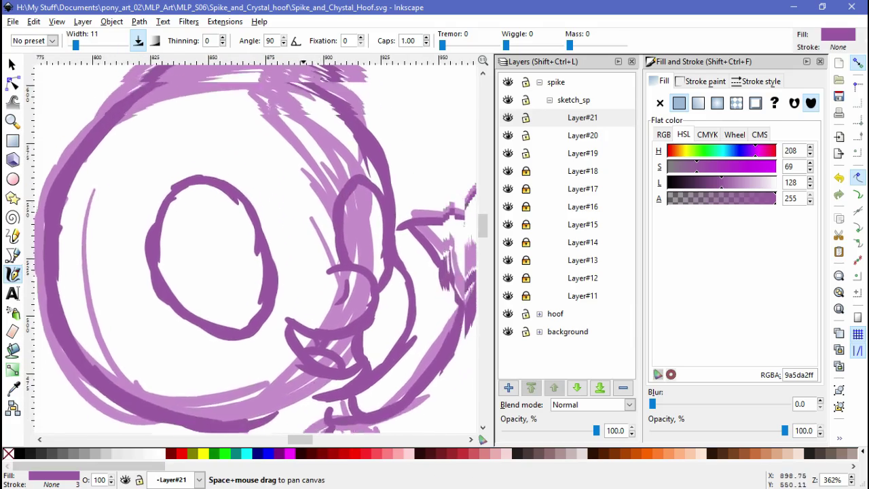
Step: Add a new layer above Layer#21, sketch the iris curve inside the near eye, and undo the iris stroke tried in the far eye
{"action": "key", "text": "shift+ctrl+n"}
{"action": "left_click", "coordinate": [479, 288]}
{"action": "mouse_move", "coordinate": [183, 228]}
{"action": "left_mouse_down"}
{"action": "mouse_move", "coordinate": [188, 283]}
{"action": "mouse_move", "coordinate": [226, 330]}
{"action": "mouse_move", "coordinate": [244, 334]}
{"action": "left_mouse_up"}
{"action": "left_click_drag", "start_coordinate": [344, 237], "coordinate": [344, 249]}
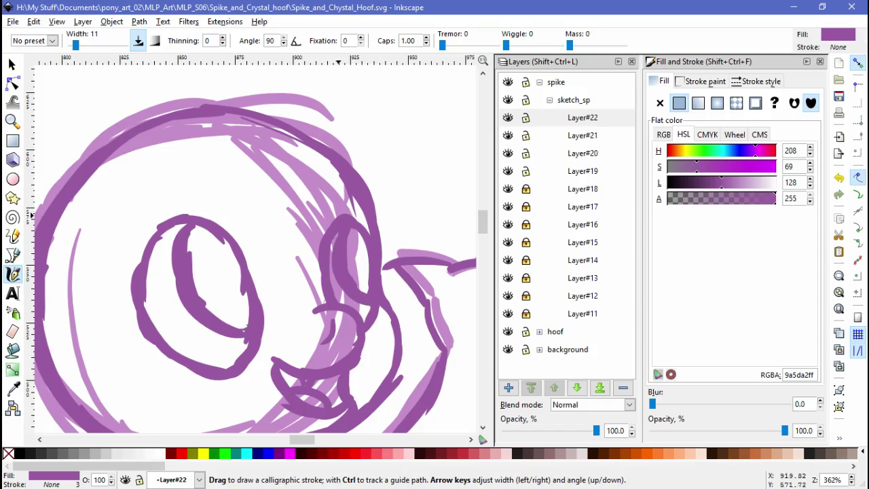
{"action": "key", "text": "ctrl+z"}
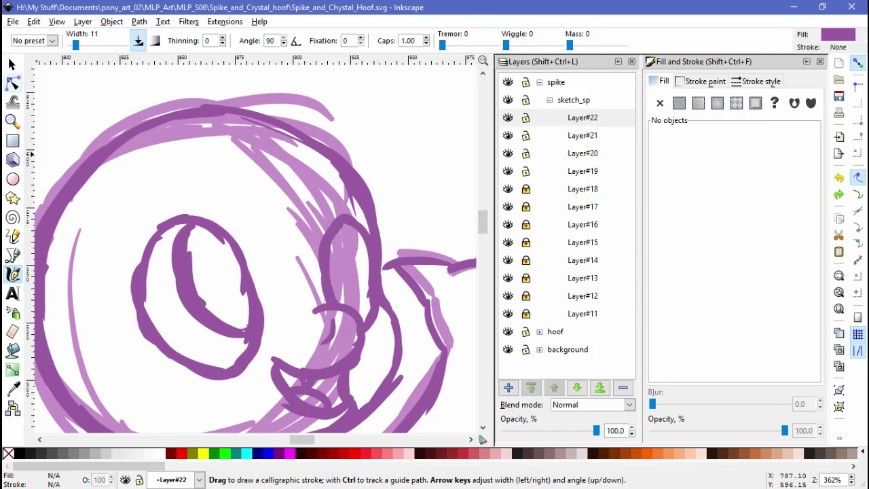
Step: Lock Layer#19 and Layer#20, select the far eye's outline strokes on Layer#21, shift them toward the near eye and rotate them slightly
{"action": "left_click", "coordinate": [12, 64]}
{"action": "left_click", "coordinate": [583, 117]}
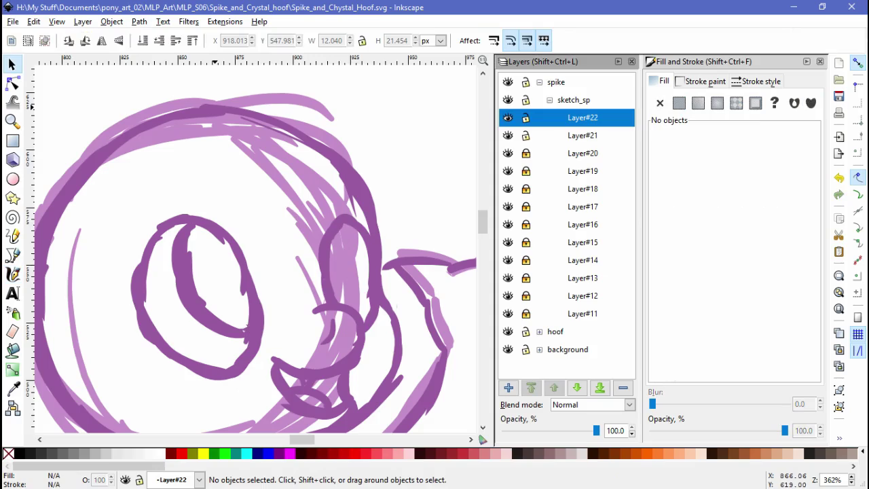
{"action": "key", "text": "Down"}
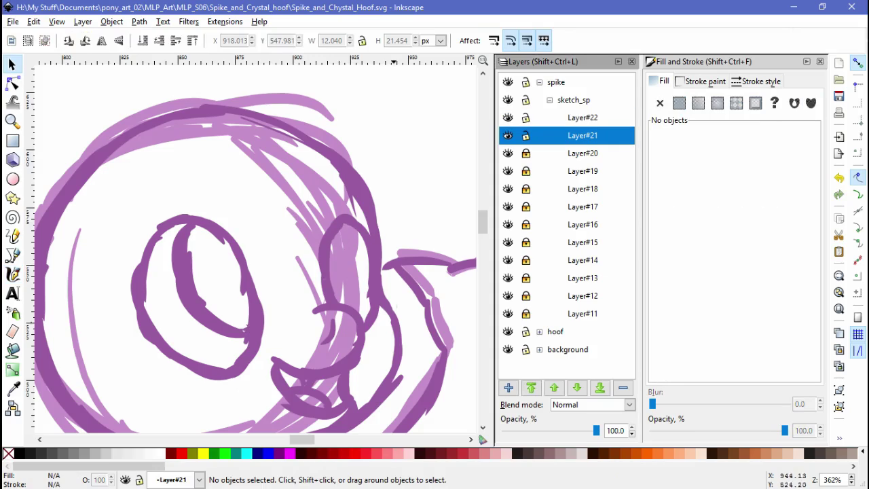
{"action": "key", "text": "ctrl+a"}
{"action": "left_click", "coordinate": [348, 266]}
{"action": "left_click_drag", "start_coordinate": [387, 205], "coordinate": [388, 207]}
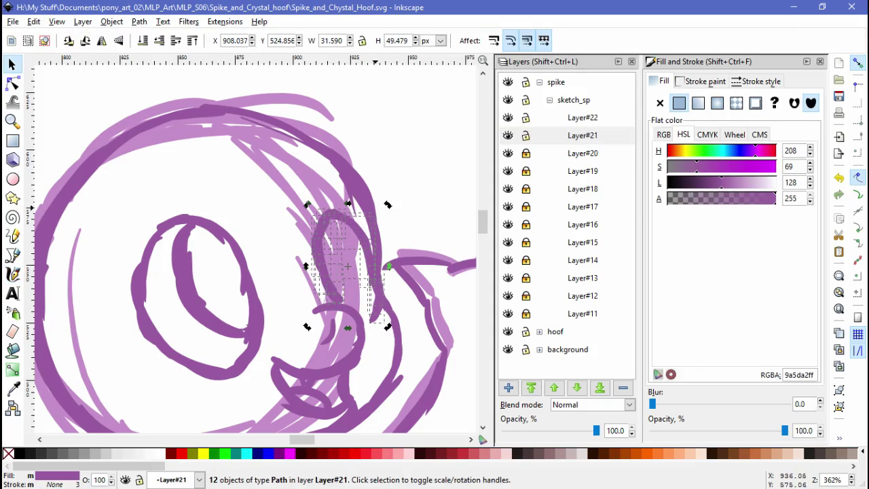
{"action": "left_click", "coordinate": [391, 208]}
{"action": "mouse_move", "coordinate": [383, 210]}
{"action": "left_mouse_down"}
{"action": "mouse_move", "coordinate": [379, 227]}
{"action": "mouse_move", "coordinate": [370, 214]}
{"action": "left_mouse_up"}
Step: Select only the inner-side strokes of the far eye's outline and nudge them into place
{"action": "left_click", "coordinate": [288, 234]}
{"action": "left_click", "coordinate": [337, 288]}
{"action": "left_click_drag", "start_coordinate": [378, 298], "coordinate": [273, 192]}
{"action": "left_click_drag", "start_coordinate": [333, 292], "coordinate": [330, 290]}
{"action": "left_click_drag", "start_coordinate": [324, 228], "coordinate": [327, 228]}
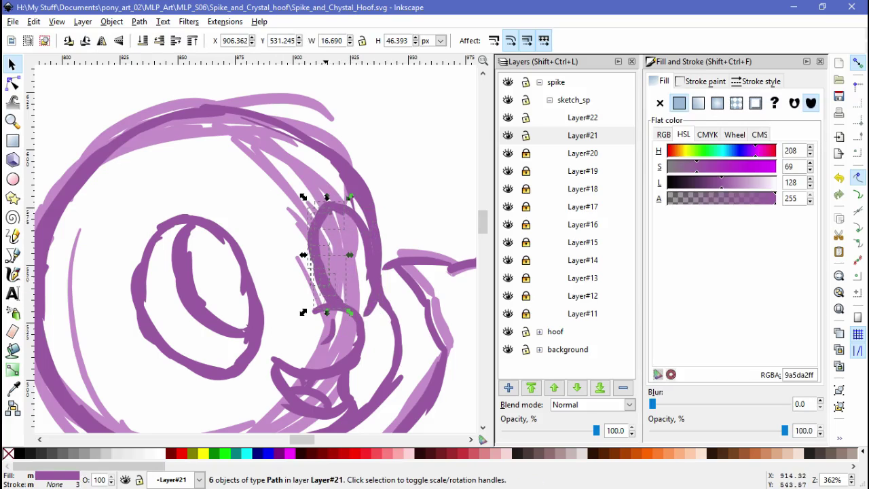
{"action": "key", "text": "Escape"}
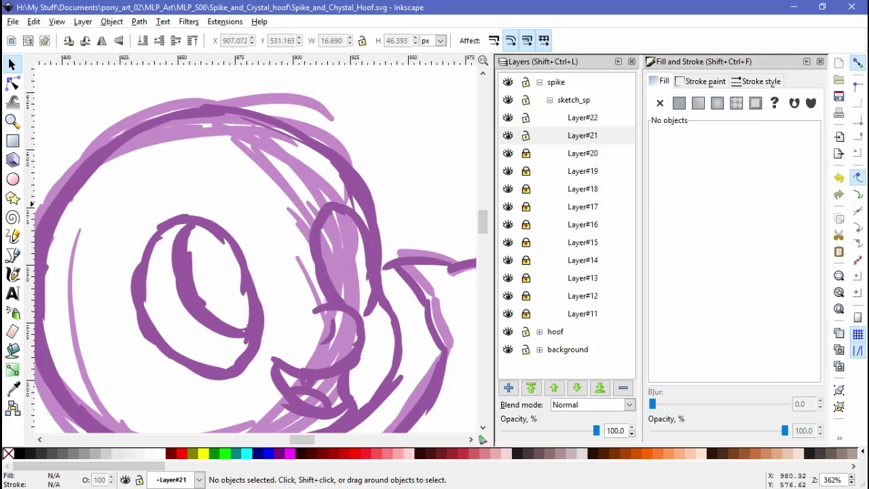
Step: Lock Layer#21 and sketch the iris curve inside the far eye on Layer#22 in dark purple
{"action": "left_click", "coordinate": [526, 135]}
{"action": "left_click", "coordinate": [583, 118]}
{"action": "left_click", "coordinate": [13, 273]}
{"action": "left_click", "coordinate": [345, 217]}
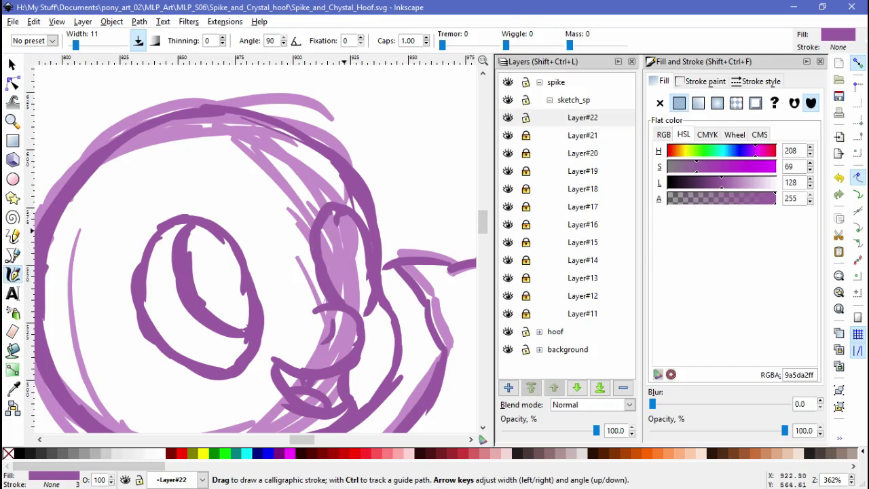
{"action": "left_click_drag", "start_coordinate": [346, 249], "coordinate": [360, 289]}
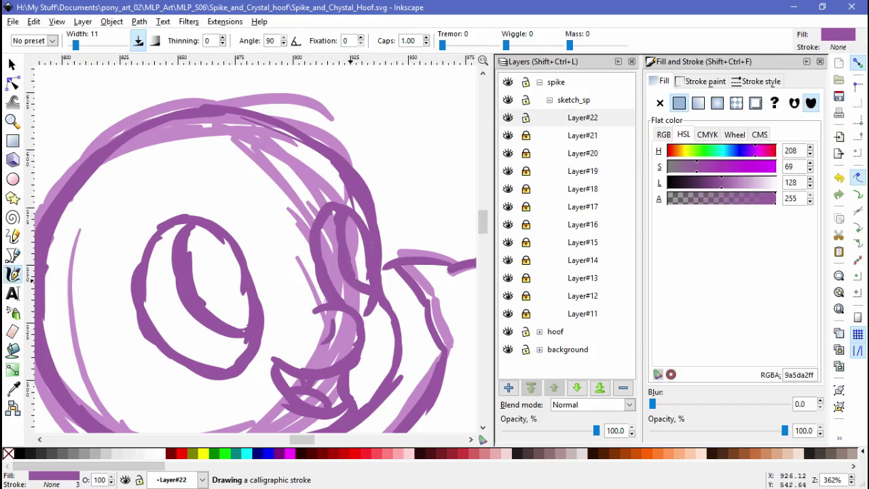
{"action": "left_click_drag", "start_coordinate": [337, 228], "coordinate": [341, 259]}
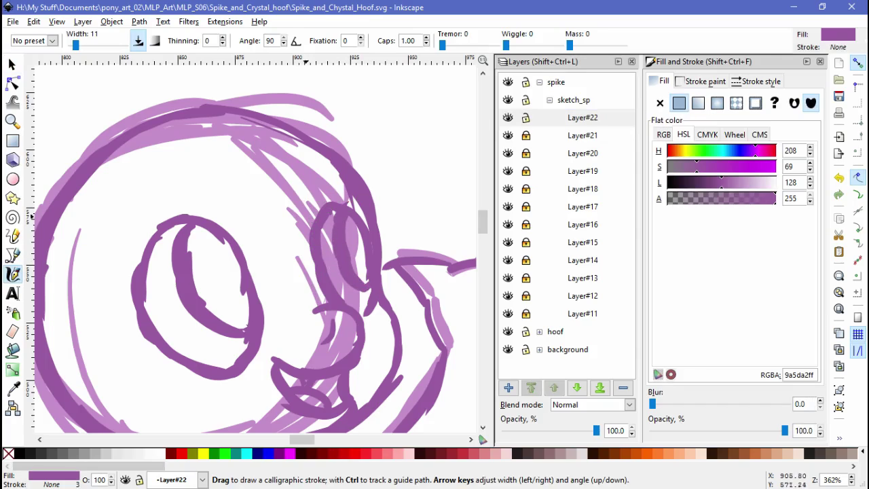
Step: Sketch the pupil curve and the small looped highlight inside the near eye on Layer#22, redrawing unsatisfactory strokes
{"action": "left_click_drag", "start_coordinate": [216, 242], "coordinate": [229, 302]}
{"action": "key", "text": "ctrl+z"}
{"action": "mouse_move", "coordinate": [214, 252]}
{"action": "left_mouse_down"}
{"action": "mouse_move", "coordinate": [235, 280]}
{"action": "mouse_move", "coordinate": [224, 272]}
{"action": "mouse_move", "coordinate": [234, 295]}
{"action": "left_mouse_up"}
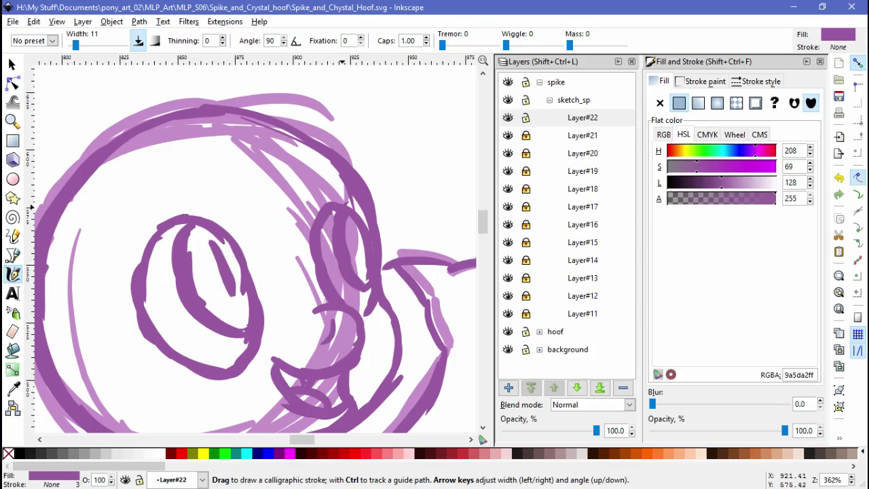
{"action": "left_click_drag", "start_coordinate": [197, 229], "coordinate": [209, 261]}
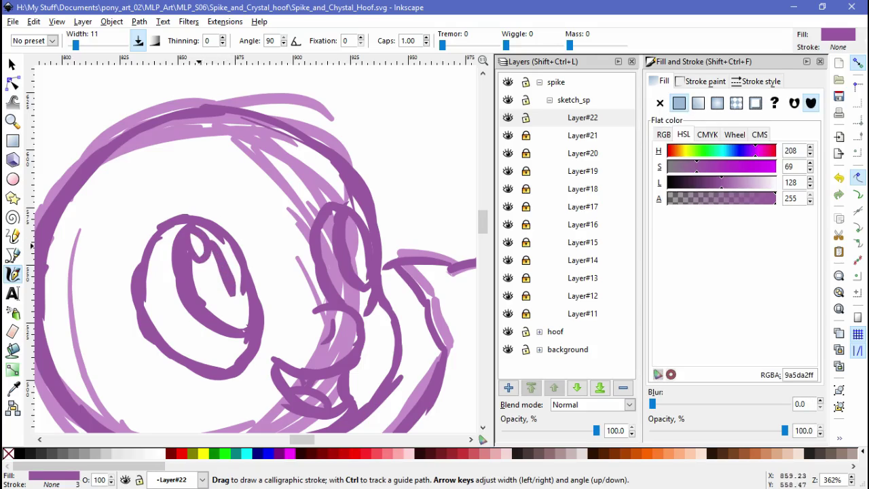
{"action": "key", "text": "ctrl+z"}
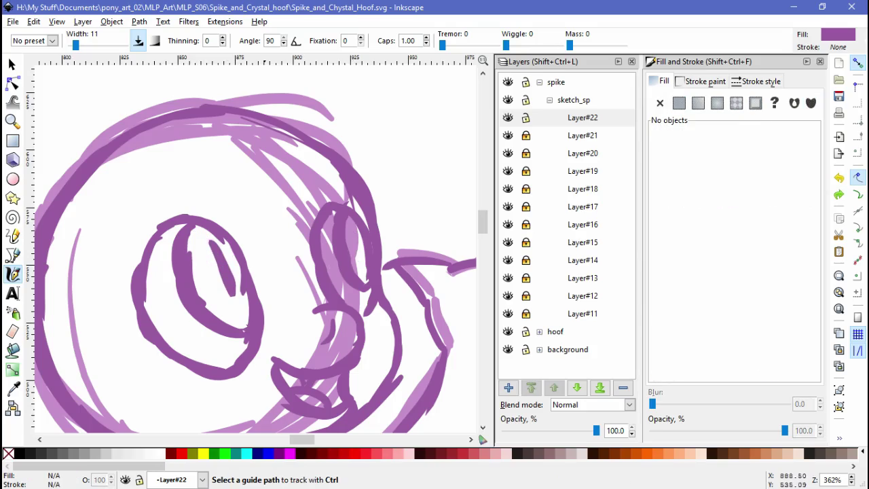
{"action": "left_click_drag", "start_coordinate": [209, 241], "coordinate": [235, 294]}
{"action": "key", "text": "Escape"}
{"action": "left_click_drag", "start_coordinate": [208, 246], "coordinate": [235, 305]}
{"action": "key", "text": "Escape"}
{"action": "left_click_drag", "start_coordinate": [210, 242], "coordinate": [233, 288]}
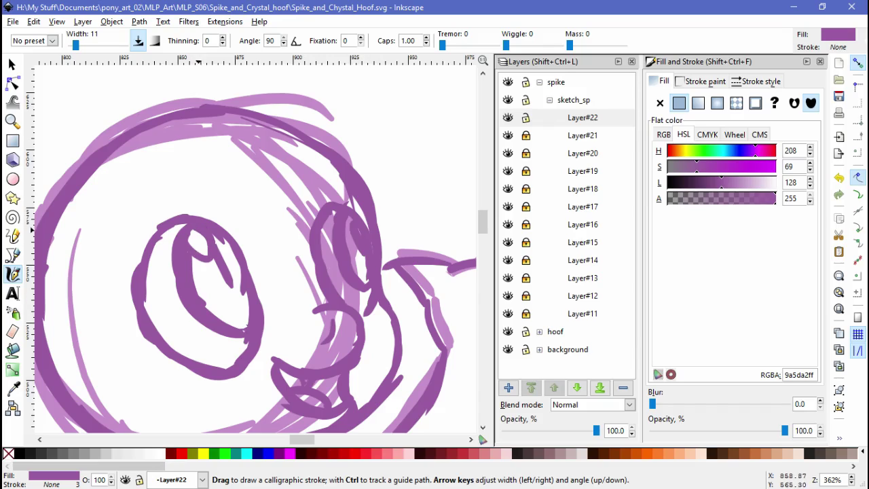
Step: Sketch a curved eyebrow above each of Spike's eyes on Layer#22
{"action": "left_click_drag", "start_coordinate": [309, 197], "coordinate": [373, 173]}
{"action": "left_click_drag", "start_coordinate": [158, 207], "coordinate": [224, 152]}
{"action": "key", "text": "Escape"}
{"action": "left_click_drag", "start_coordinate": [367, 140], "coordinate": [397, 185]}
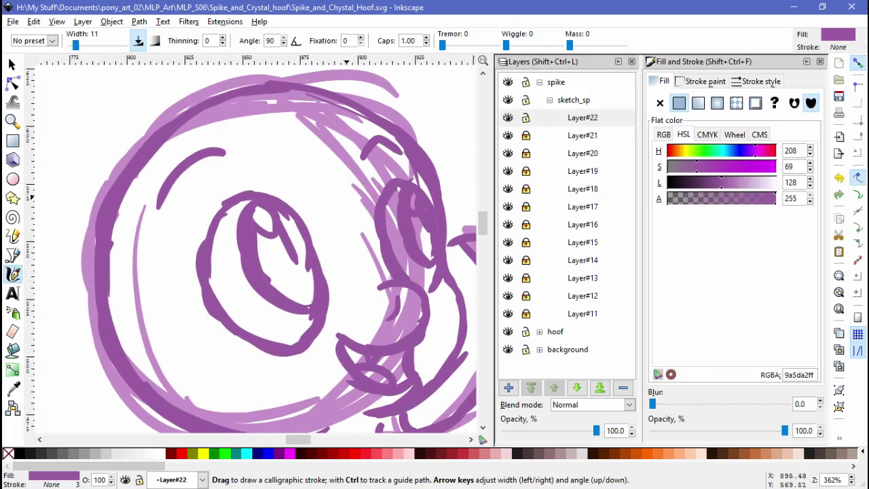
Step: Add a new layer above Layer#22 and sketch the scalloped ear frill at the side of Spike's head in dark purple
{"action": "key", "text": "shift+ctrl+n"}
{"action": "key", "text": "Return"}
{"action": "left_click_drag", "start_coordinate": [204, 272], "coordinate": [280, 271]}
{"action": "left_click_drag", "start_coordinate": [129, 220], "coordinate": [241, 328]}
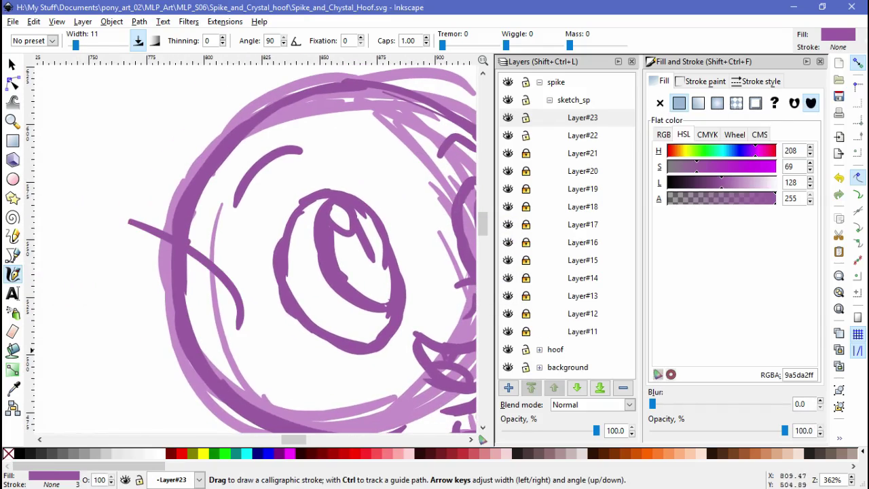
{"action": "mouse_move", "coordinate": [127, 221]}
{"action": "left_mouse_down"}
{"action": "mouse_move", "coordinate": [141, 258]}
{"action": "mouse_move", "coordinate": [136, 301]}
{"action": "left_mouse_up"}
{"action": "key", "text": "Escape"}
{"action": "mouse_move", "coordinate": [119, 268]}
{"action": "left_mouse_down"}
{"action": "mouse_move", "coordinate": [122, 280]}
{"action": "mouse_move", "coordinate": [204, 313]}
{"action": "mouse_move", "coordinate": [157, 340]}
{"action": "mouse_move", "coordinate": [130, 371]}
{"action": "mouse_move", "coordinate": [134, 407]}
{"action": "left_mouse_up"}
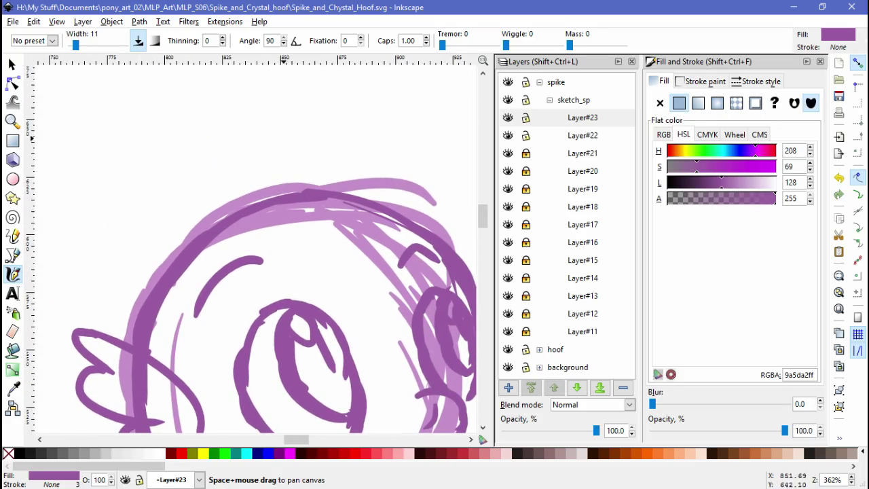
Step: Add a new layer above Layer#23, and lock Layer#22 and Layer#23
{"action": "key", "text": "ctrl+shift+n"}
{"action": "key", "text": "Return"}
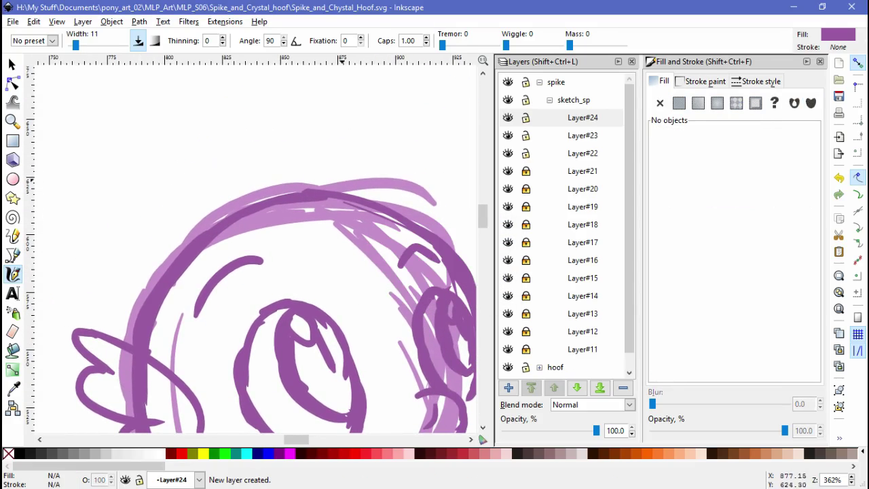
{"action": "mouse_move", "coordinate": [360, 239]}
{"action": "left_mouse_down"}
{"action": "mouse_move", "coordinate": [326, 99]}
{"action": "mouse_move", "coordinate": [252, 111]}
{"action": "left_mouse_up"}
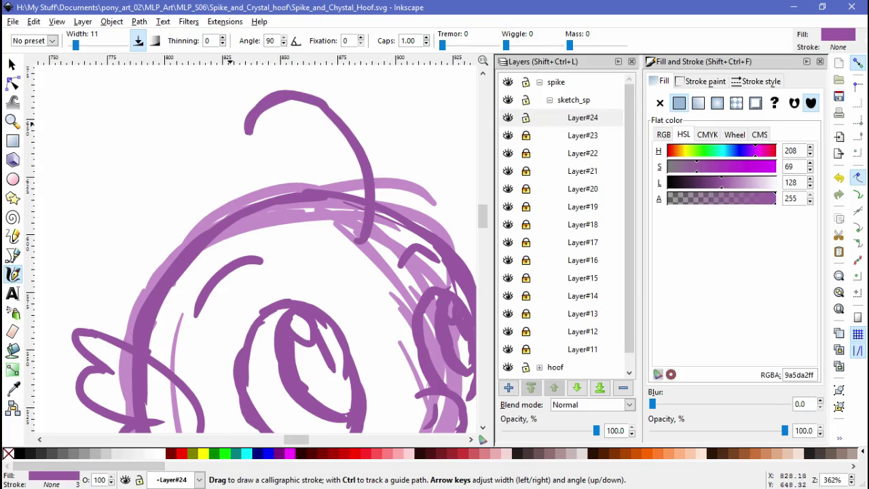
{"action": "key", "text": "ctrl+z"}
{"action": "scroll", "coordinate": [258, 245], "scroll_direction": "up", "scroll_amount": 3}
{"action": "left_click_drag", "start_coordinate": [338, 315], "coordinate": [343, 116]}
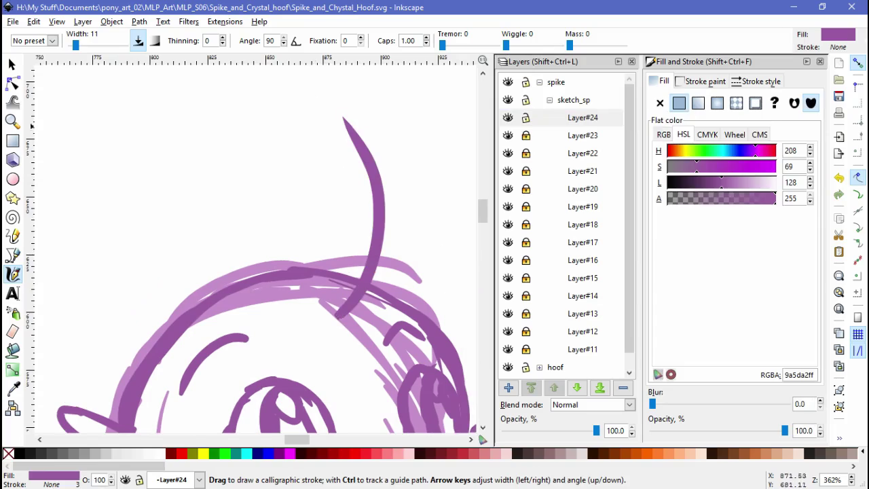
{"action": "key", "text": "ctrl+z"}
Step: Sketch the tall rounded front spine rising from the top of Spike's head on Layer#24
{"action": "mouse_move", "coordinate": [277, 163]}
{"action": "left_mouse_down"}
{"action": "mouse_move", "coordinate": [374, 224]}
{"action": "mouse_move", "coordinate": [352, 320]}
{"action": "left_mouse_up"}
{"action": "key", "text": "ctrl+z"}
{"action": "key", "text": "ctrl+shift+z"}
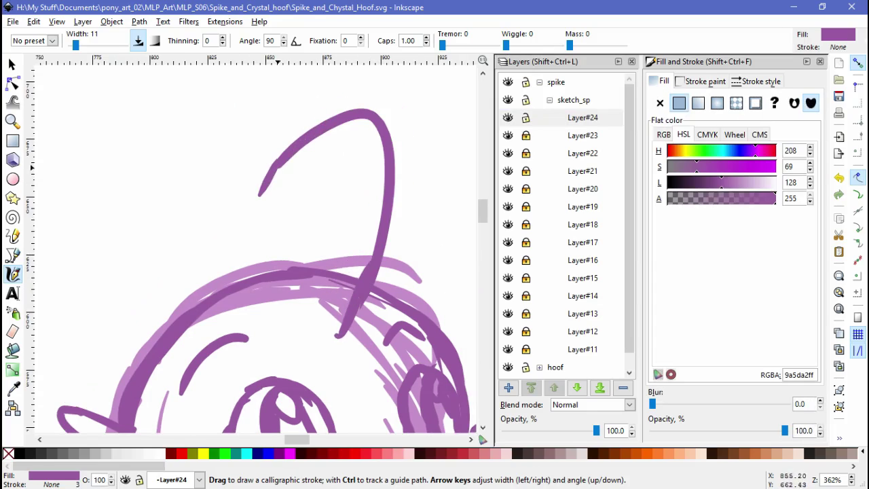
{"action": "left_click_drag", "start_coordinate": [278, 166], "coordinate": [248, 213]}
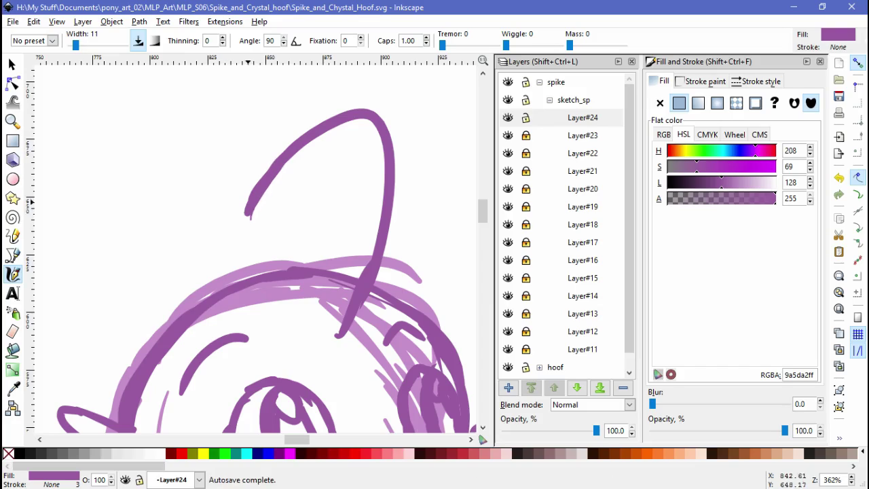
Step: Sketch the remaining head spines, decreasing in size, down the back of Spike's head past the ear frill on Layer#24
{"action": "mouse_move", "coordinate": [243, 203]}
{"action": "left_mouse_down"}
{"action": "mouse_move", "coordinate": [186, 129]}
{"action": "mouse_move", "coordinate": [163, 163]}
{"action": "mouse_move", "coordinate": [184, 129]}
{"action": "left_mouse_up"}
{"action": "left_click_drag", "start_coordinate": [175, 234], "coordinate": [126, 277]}
{"action": "key", "text": "ctrl+z"}
{"action": "mouse_move", "coordinate": [172, 223]}
{"action": "left_mouse_down"}
{"action": "mouse_move", "coordinate": [112, 233]}
{"action": "mouse_move", "coordinate": [124, 275]}
{"action": "left_mouse_up"}
{"action": "mouse_move", "coordinate": [116, 227]}
{"action": "left_mouse_down"}
{"action": "mouse_move", "coordinate": [139, 220]}
{"action": "mouse_move", "coordinate": [153, 252]}
{"action": "mouse_move", "coordinate": [142, 273]}
{"action": "left_mouse_up"}
{"action": "scroll", "coordinate": [140, 221], "scroll_direction": "down", "scroll_amount": 3}
{"action": "left_click_drag", "start_coordinate": [272, 306], "coordinate": [319, 244]}
{"action": "mouse_move", "coordinate": [180, 217]}
{"action": "left_mouse_down"}
{"action": "mouse_move", "coordinate": [178, 244]}
{"action": "mouse_move", "coordinate": [203, 269]}
{"action": "mouse_move", "coordinate": [170, 209]}
{"action": "left_mouse_up"}
{"action": "key", "text": "ctrl+z"}
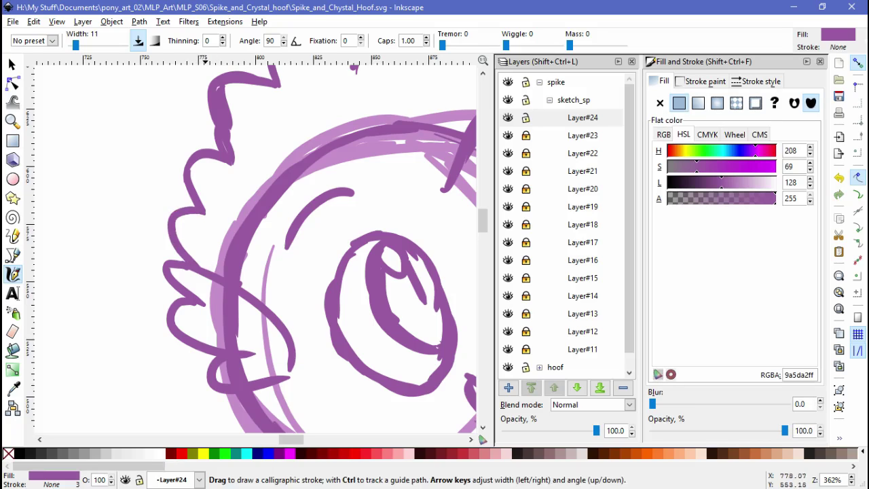
Step: Sketch a row of small rounded spines down Spike's back and onto his tail on Layer#24
{"action": "left_click_drag", "start_coordinate": [327, 214], "coordinate": [251, 176]}
{"action": "scroll", "coordinate": [247, 190], "scroll_direction": "up", "scroll_amount": 4}
{"action": "scroll", "coordinate": [247, 190], "scroll_direction": "right", "scroll_amount": 4}
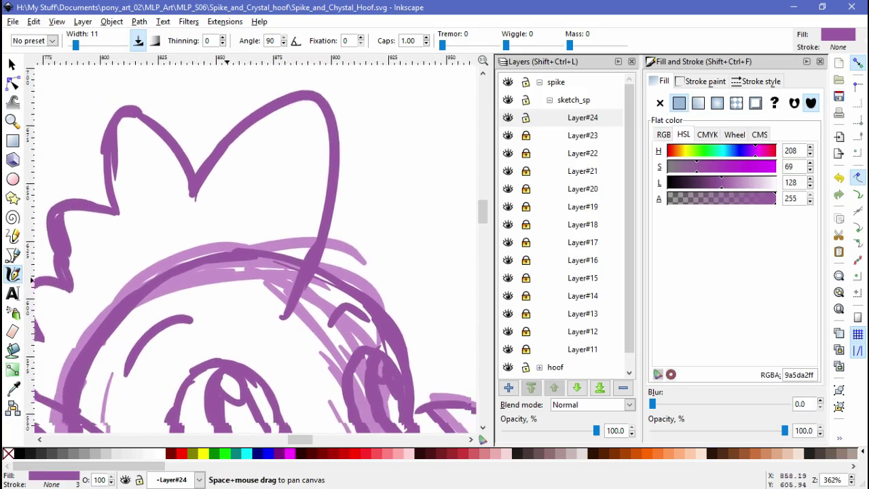
{"action": "scroll", "coordinate": [32, 279], "scroll_direction": "down", "scroll_amount": 3}
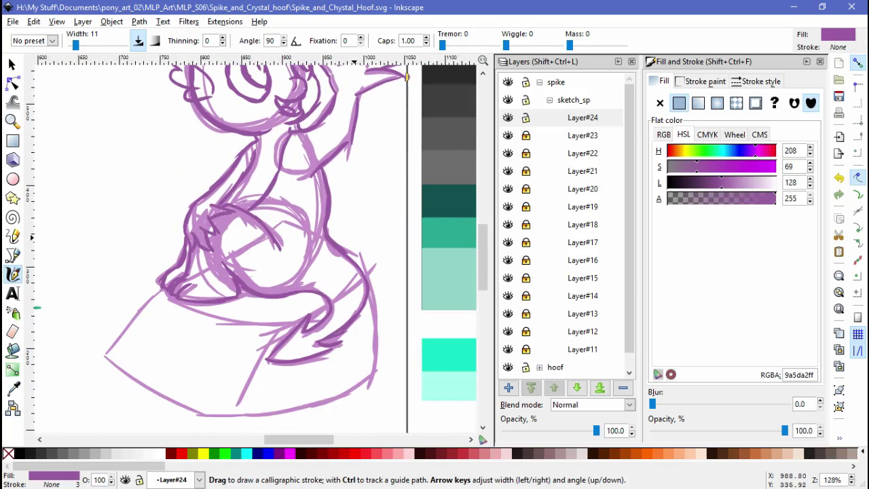
{"action": "scroll", "coordinate": [354, 237], "scroll_direction": "up", "scroll_amount": 2}
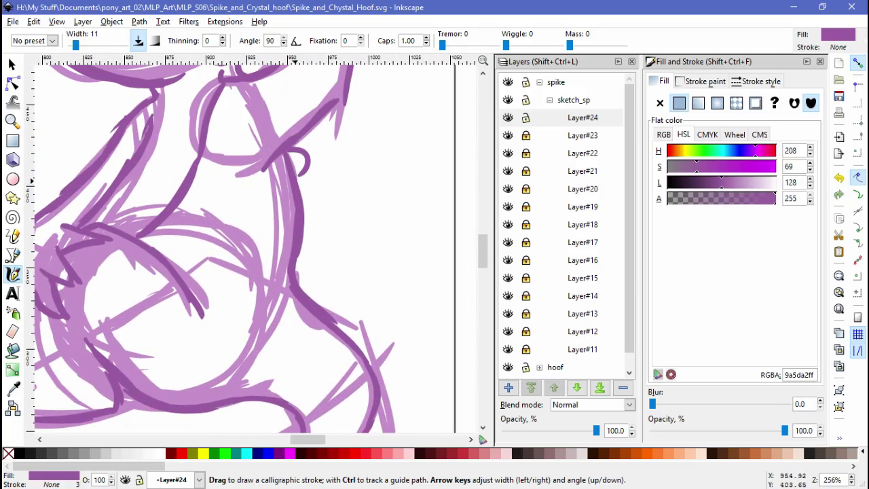
{"action": "mouse_move", "coordinate": [299, 175]}
{"action": "left_mouse_down"}
{"action": "mouse_move", "coordinate": [314, 197]}
{"action": "mouse_move", "coordinate": [304, 206]}
{"action": "mouse_move", "coordinate": [311, 234]}
{"action": "left_mouse_up"}
{"action": "mouse_move", "coordinate": [298, 262]}
{"action": "left_mouse_down"}
{"action": "mouse_move", "coordinate": [314, 270]}
{"action": "mouse_move", "coordinate": [327, 315]}
{"action": "left_mouse_up"}
{"action": "scroll", "coordinate": [328, 314], "scroll_direction": "down", "scroll_amount": 2}
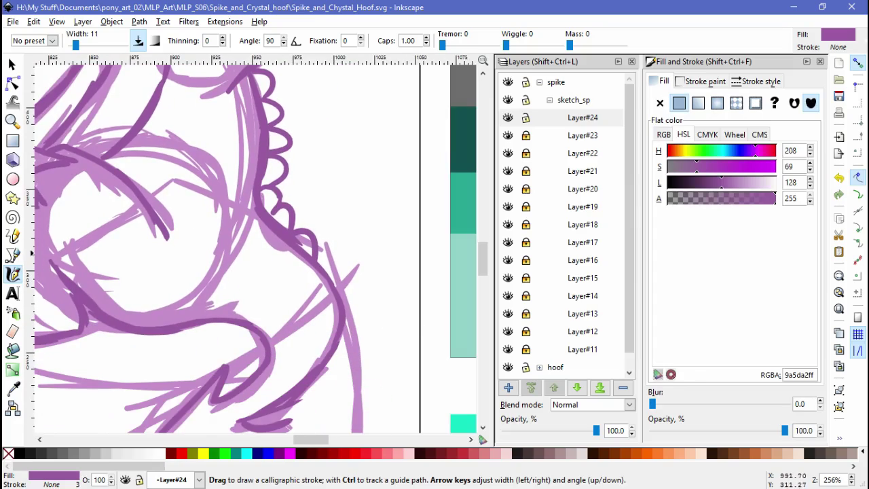
{"action": "mouse_move", "coordinate": [336, 285]}
{"action": "left_mouse_down"}
{"action": "mouse_move", "coordinate": [356, 290]}
{"action": "mouse_move", "coordinate": [345, 314]}
{"action": "mouse_move", "coordinate": [358, 332]}
{"action": "mouse_move", "coordinate": [404, 217]}
{"action": "left_mouse_up"}
{"action": "left_click_drag", "start_coordinate": [326, 235], "coordinate": [344, 265]}
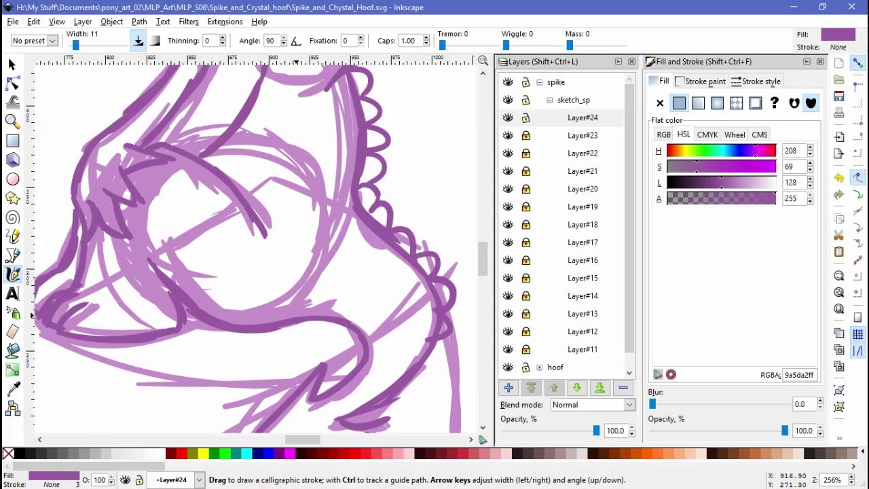
Step: Sketch a line across Spike's upper chest and a jaw curve running from the mouth corner down to the chin on Layer#24
{"action": "mouse_move", "coordinate": [322, 297]}
{"action": "left_mouse_down"}
{"action": "mouse_move", "coordinate": [377, 334]}
{"action": "mouse_move", "coordinate": [345, 385]}
{"action": "left_mouse_up"}
{"action": "left_click_drag", "start_coordinate": [350, 258], "coordinate": [370, 285]}
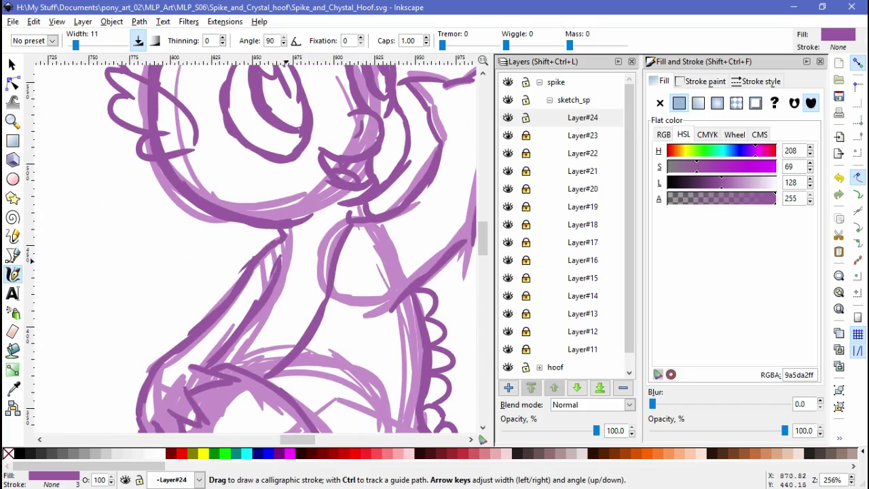
{"action": "left_click_drag", "start_coordinate": [281, 270], "coordinate": [329, 277]}
{"action": "mouse_move", "coordinate": [265, 299]}
{"action": "left_mouse_down"}
{"action": "mouse_move", "coordinate": [309, 325]}
{"action": "mouse_move", "coordinate": [252, 354]}
{"action": "mouse_move", "coordinate": [309, 285]}
{"action": "mouse_move", "coordinate": [343, 220]}
{"action": "mouse_move", "coordinate": [337, 245]}
{"action": "left_mouse_up"}
{"action": "mouse_move", "coordinate": [320, 197]}
{"action": "left_mouse_down"}
{"action": "mouse_move", "coordinate": [296, 221]}
{"action": "mouse_move", "coordinate": [299, 203]}
{"action": "mouse_move", "coordinate": [301, 239]}
{"action": "left_mouse_up"}
{"action": "scroll", "coordinate": [298, 204], "scroll_direction": "up", "scroll_amount": 1}
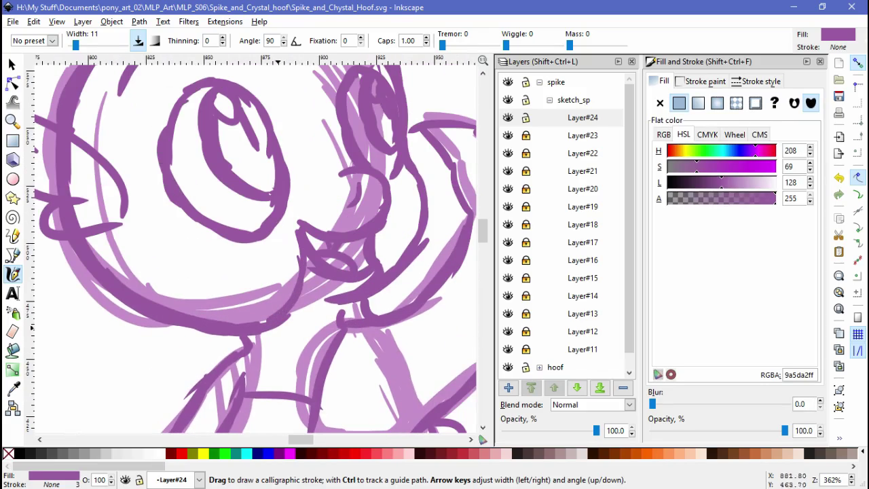
{"action": "mouse_move", "coordinate": [285, 322]}
{"action": "left_mouse_down"}
{"action": "mouse_move", "coordinate": [340, 300]}
{"action": "mouse_move", "coordinate": [289, 315]}
{"action": "mouse_move", "coordinate": [259, 272]}
{"action": "mouse_move", "coordinate": [303, 280]}
{"action": "left_mouse_up"}
{"action": "mouse_move", "coordinate": [249, 277]}
{"action": "left_mouse_down"}
{"action": "mouse_move", "coordinate": [289, 277]}
{"action": "mouse_move", "coordinate": [286, 227]}
{"action": "mouse_move", "coordinate": [337, 360]}
{"action": "left_mouse_up"}
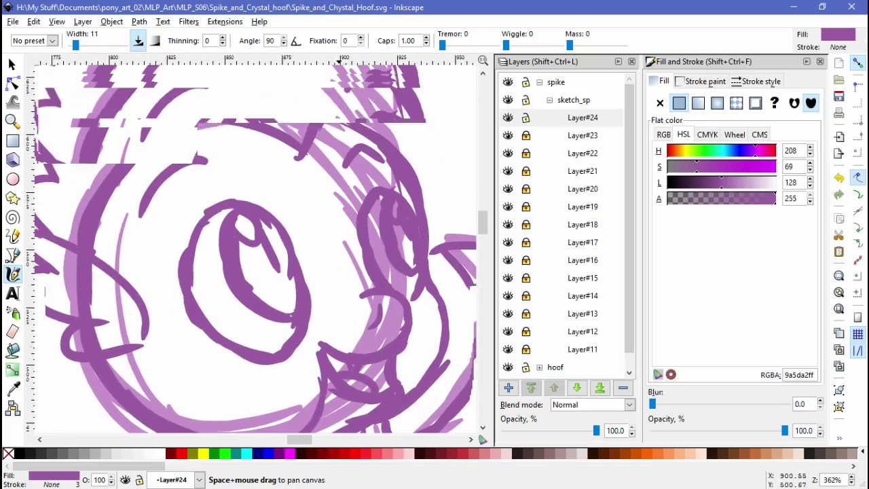
Step: Unlock all of Spike's sketch sublayers and move the whole Spike sketch left and slightly down, away from the page edge
{"action": "scroll", "coordinate": [420, 124], "scroll_direction": "down", "scroll_amount": 6}
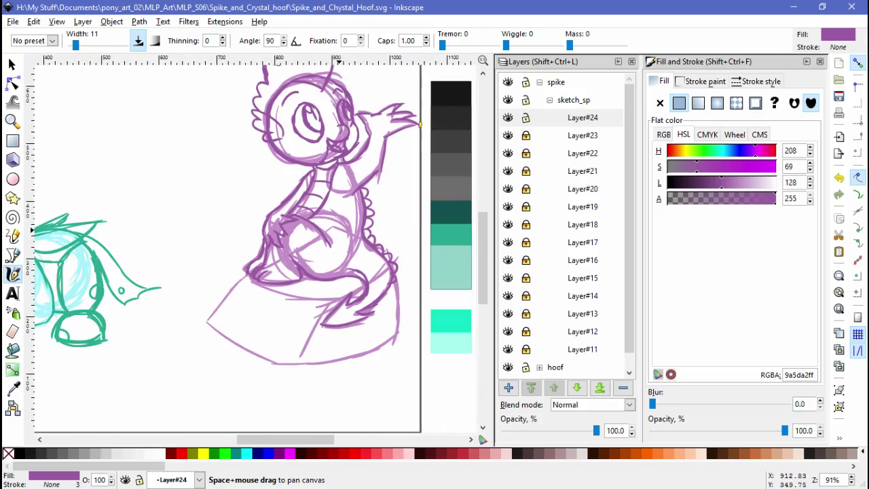
{"action": "scroll", "coordinate": [420, 125], "scroll_direction": "down", "scroll_amount": 1}
{"action": "left_click_drag", "start_coordinate": [420, 124], "coordinate": [442, 172]}
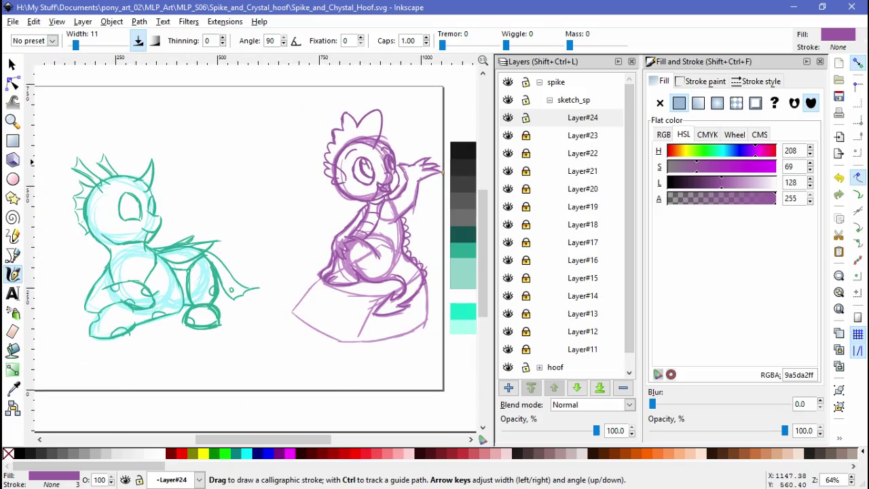
{"action": "left_click", "coordinate": [582, 117]}
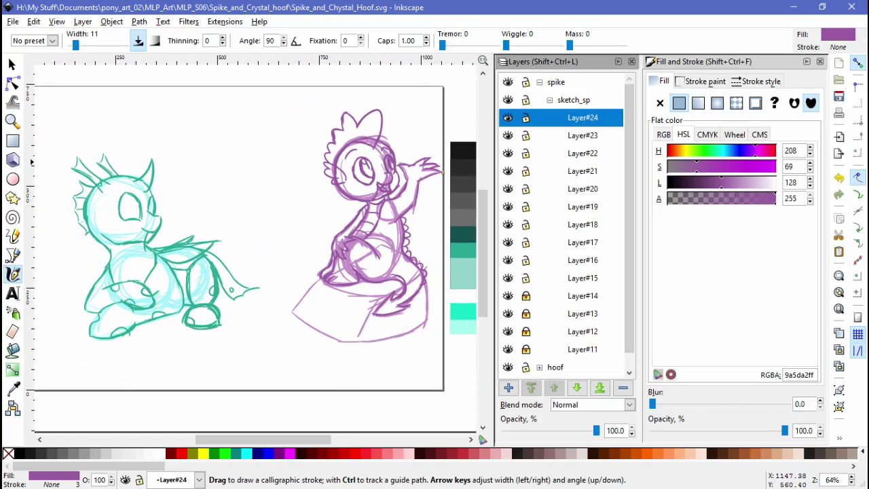
{"action": "key", "text": "F1"}
{"action": "mouse_move", "coordinate": [267, 94]}
{"action": "left_mouse_down"}
{"action": "mouse_move", "coordinate": [445, 342]}
{"action": "mouse_move", "coordinate": [454, 379]}
{"action": "left_mouse_up"}
{"action": "left_click_drag", "start_coordinate": [440, 174], "coordinate": [410, 201]}
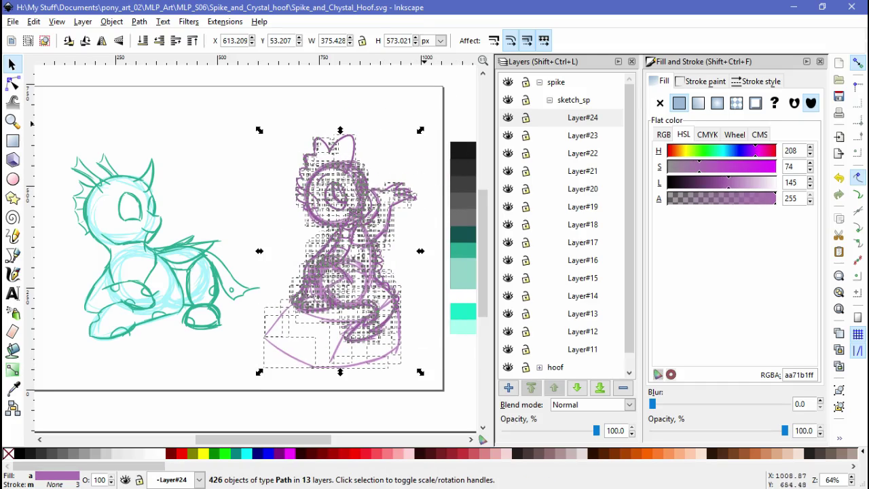
Step: Scale the whole Spike sketch proportionally to about 318 px wide and shift it slightly left and down on the page
{"action": "left_click_drag", "start_coordinate": [420, 129], "coordinate": [410, 150]}
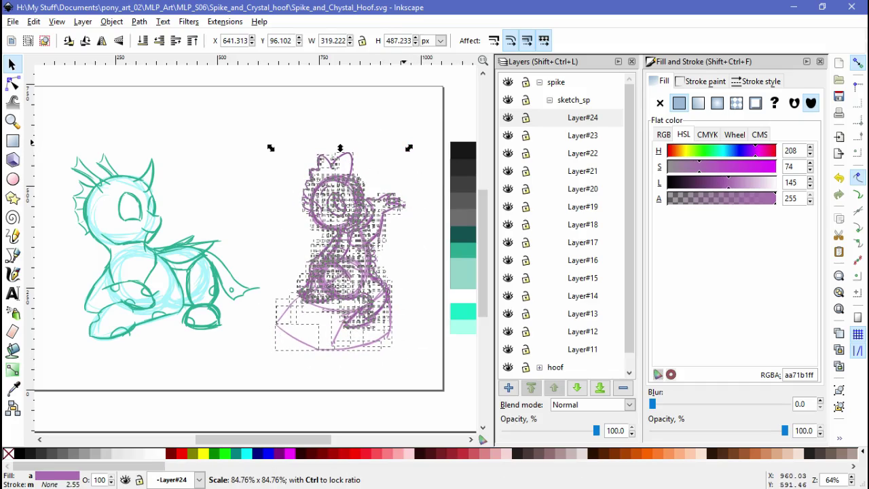
{"action": "key", "text": "Escape"}
{"action": "left_click_drag", "start_coordinate": [312, 277], "coordinate": [322, 284]}
{"action": "left_click_drag", "start_coordinate": [423, 371], "coordinate": [238, 176]}
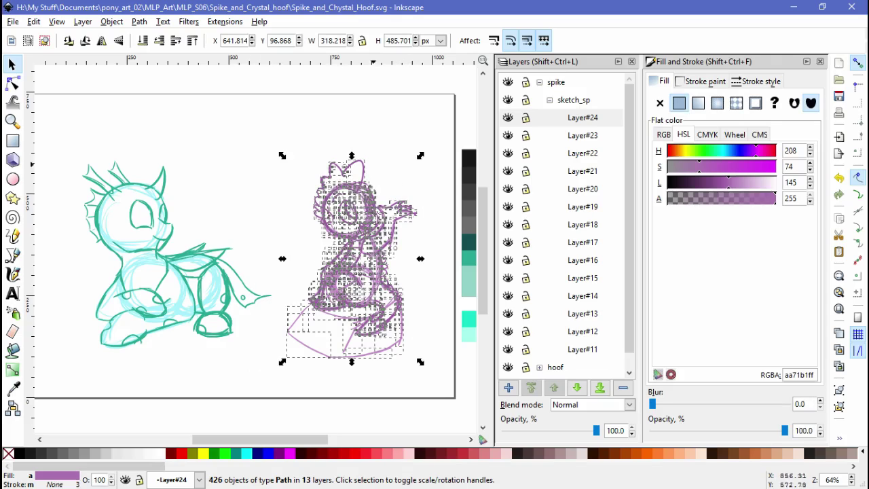
{"action": "left_click_drag", "start_coordinate": [378, 210], "coordinate": [370, 220]}
{"action": "left_click", "coordinate": [431, 170]}
Step: Try to erase the round blob at the tip of the lower finger on Spike's raised hand on Layer#18
{"action": "left_click_drag", "start_coordinate": [417, 238], "coordinate": [428, 243]}
{"action": "scroll", "coordinate": [428, 243], "scroll_direction": "up", "scroll_amount": 3}
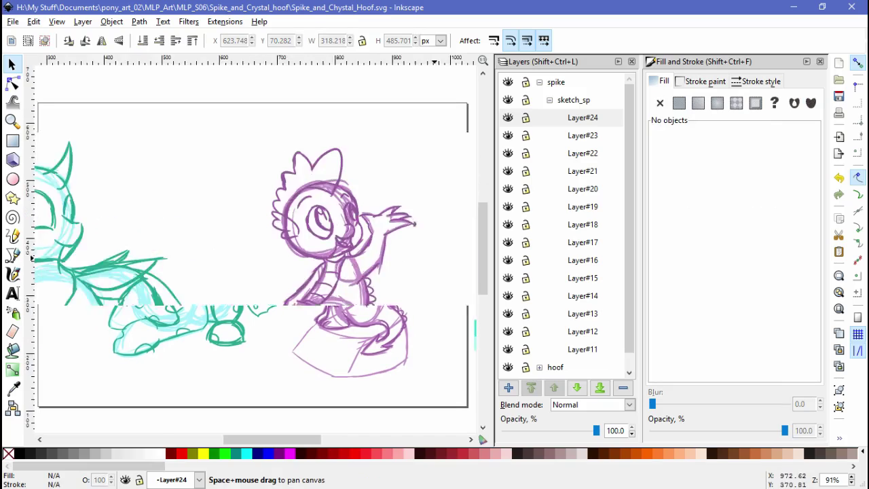
{"action": "scroll", "coordinate": [428, 243], "scroll_direction": "up", "scroll_amount": 2}
{"action": "left_click", "coordinate": [402, 235]}
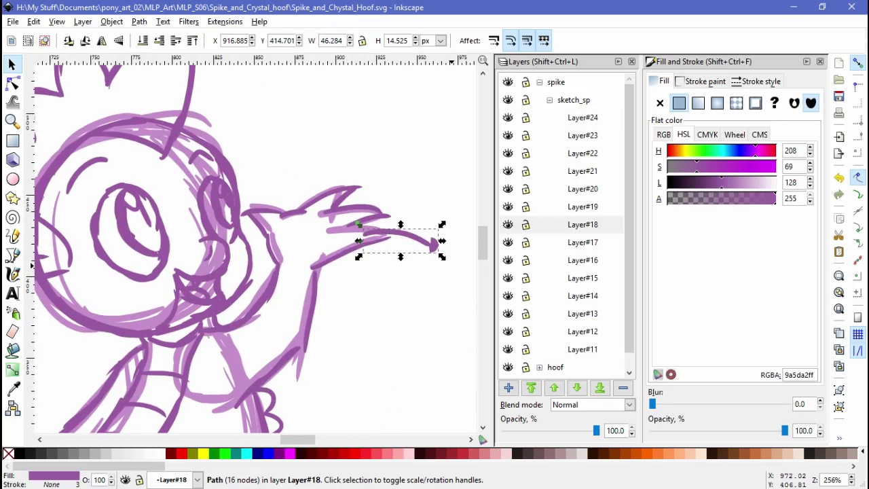
{"action": "key", "text": "shift+e"}
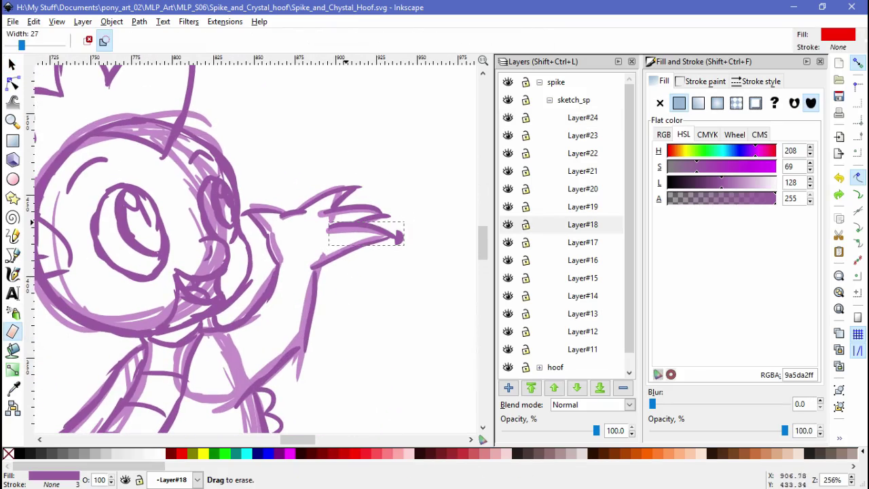
{"action": "left_click_drag", "start_coordinate": [399, 224], "coordinate": [405, 256]}
{"action": "key", "text": "s"}
{"action": "key", "text": "Escape"}
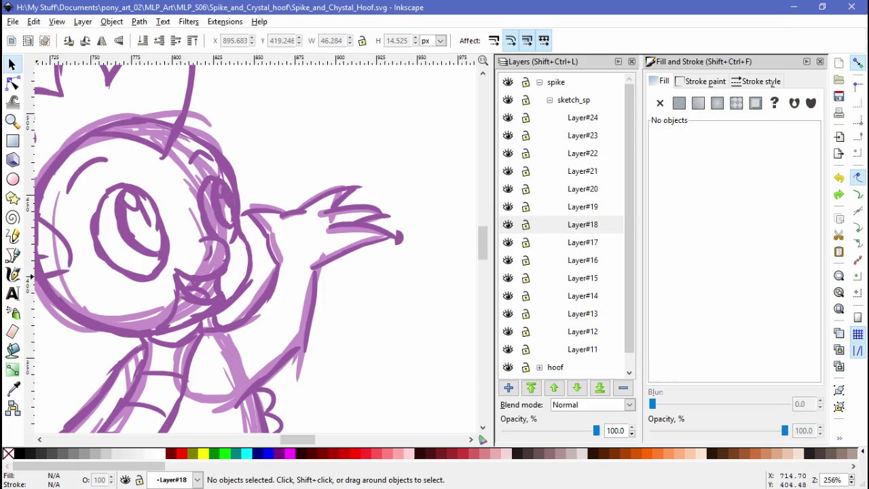
{"action": "key", "text": "shift+e"}
{"action": "mouse_move", "coordinate": [395, 266]}
{"action": "left_mouse_down"}
{"action": "mouse_move", "coordinate": [399, 220]}
{"action": "mouse_move", "coordinate": [401, 234]}
{"action": "left_mouse_up"}
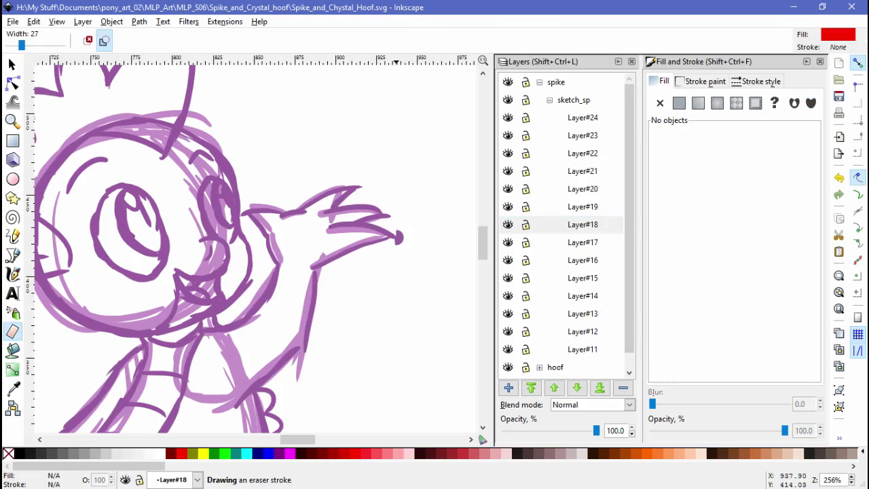
{"action": "left_click", "coordinate": [508, 224]}
{"action": "left_click", "coordinate": [508, 224]}
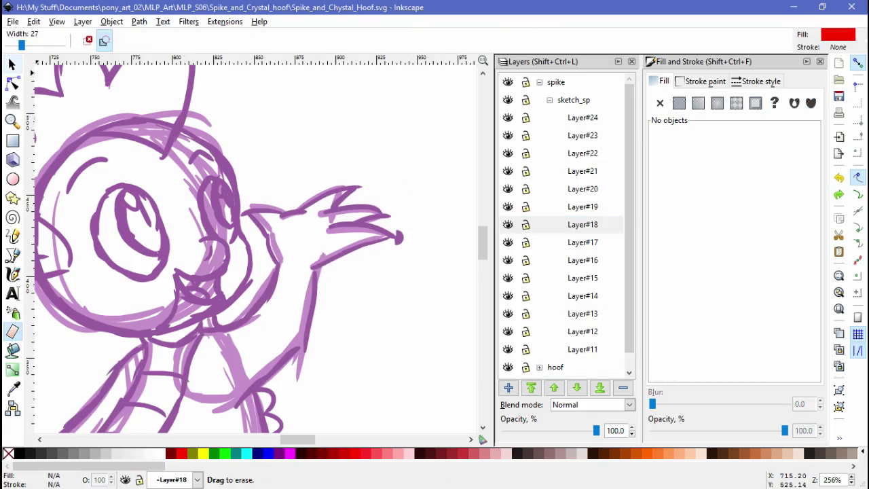
Step: Delete the nodes forming the round blob at the end of the lower finger stroke on Layer#18
{"action": "key", "text": "n"}
{"action": "left_click", "coordinate": [398, 233]}
{"action": "scroll", "coordinate": [398, 233], "scroll_direction": "up", "scroll_amount": 4, "text": "ctrl"}
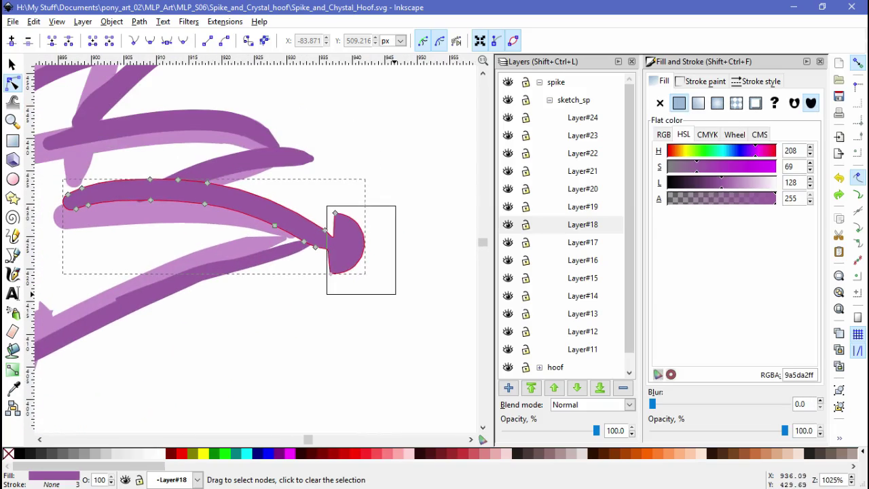
{"action": "left_click_drag", "start_coordinate": [396, 294], "coordinate": [396, 294]}
{"action": "key", "text": "Delete"}
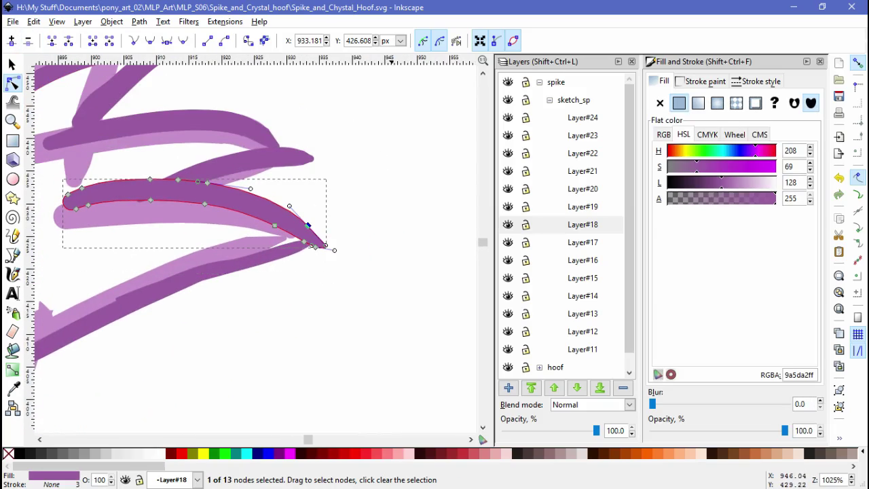
{"action": "key", "text": "Escape"}
Step: Select the whole Spike sketch and move it slightly left and down on the page
{"action": "scroll", "coordinate": [381, 258], "scroll_direction": "down", "scroll_amount": 6, "text": "ctrl"}
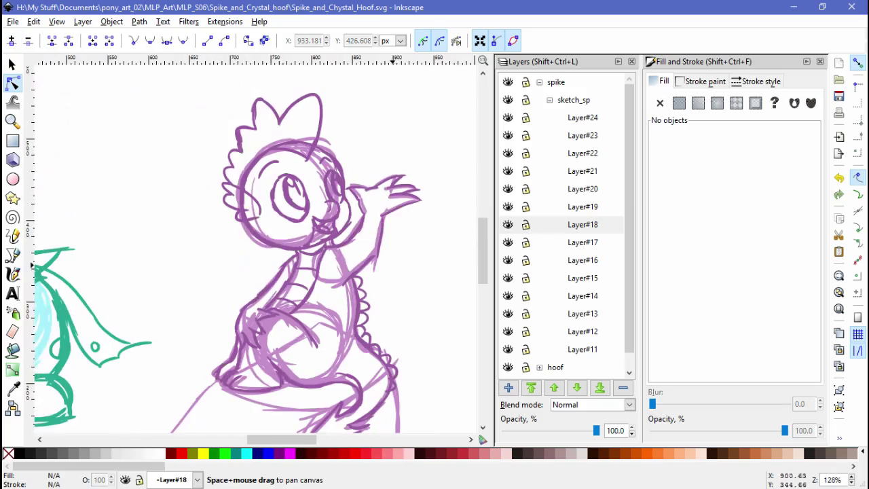
{"action": "scroll", "coordinate": [414, 250], "scroll_direction": "down", "scroll_amount": 2, "text": "ctrl"}
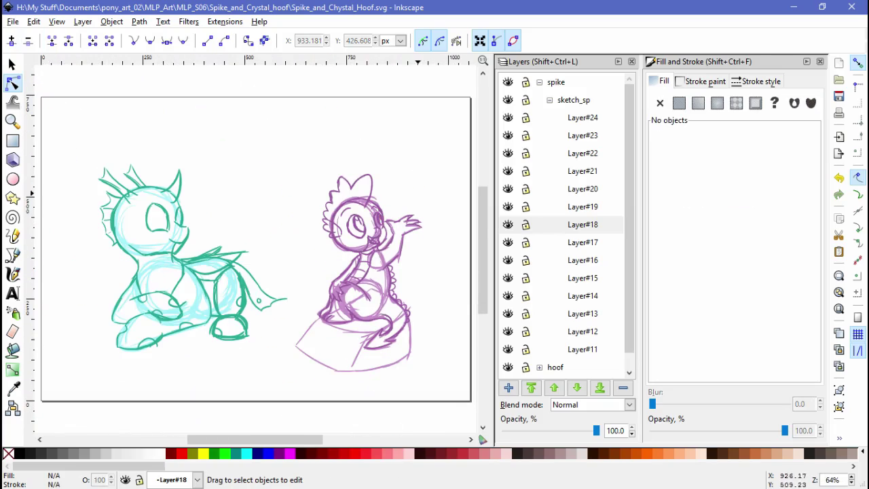
{"action": "left_click_drag", "start_coordinate": [422, 192], "coordinate": [437, 202]}
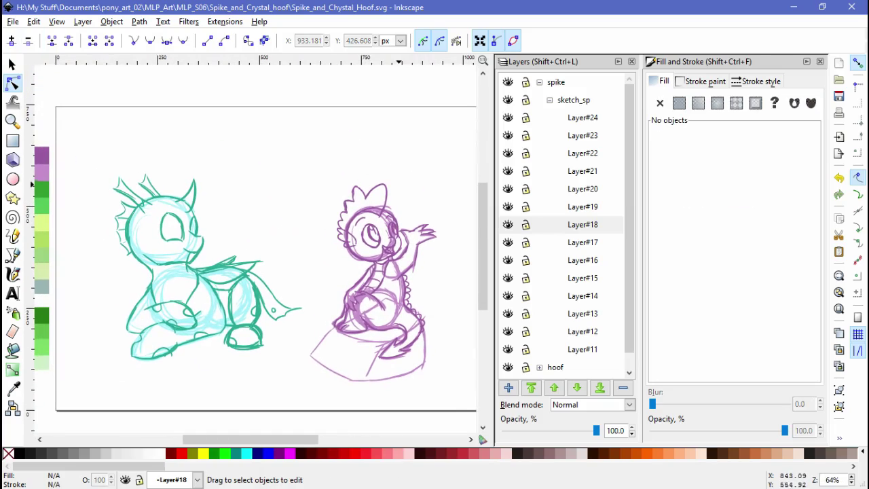
{"action": "left_click_drag", "start_coordinate": [376, 169], "coordinate": [347, 150]}
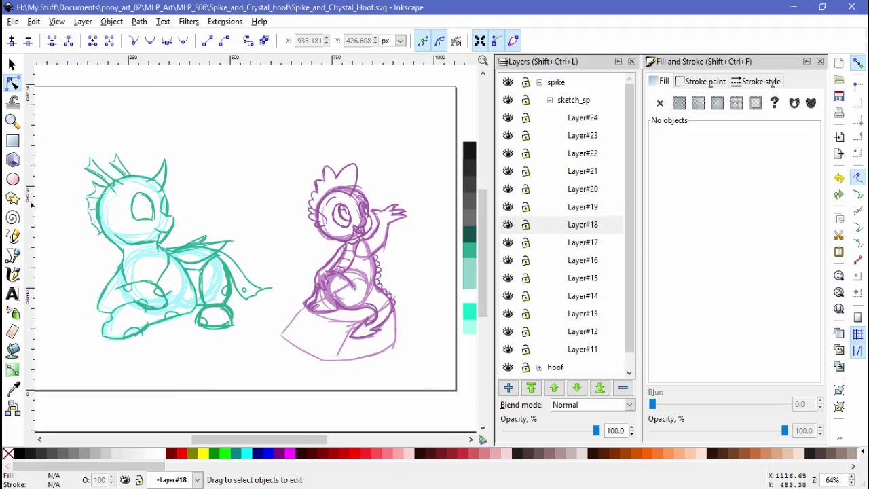
{"action": "key", "text": "s"}
{"action": "left_click_drag", "start_coordinate": [272, 150], "coordinate": [428, 365]}
{"action": "mouse_move", "coordinate": [373, 249]}
{"action": "left_mouse_down"}
{"action": "mouse_move", "coordinate": [366, 253]}
{"action": "mouse_move", "coordinate": [383, 262]}
{"action": "left_mouse_up"}
{"action": "key", "text": "Escape"}
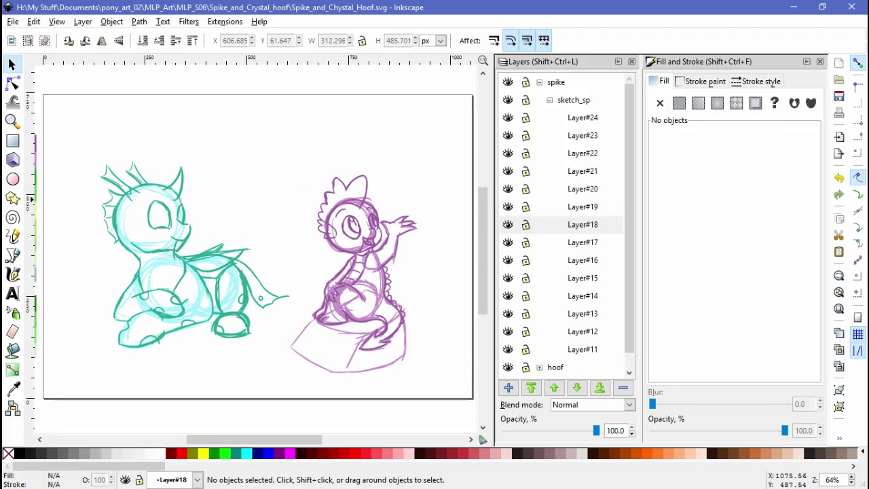
Step: With the spike layer collapsed and locked, unlock all the sketch_h sublayers and make Layer#9 visible
{"action": "left_click", "coordinate": [539, 100]}
{"action": "left_click", "coordinate": [549, 117]}
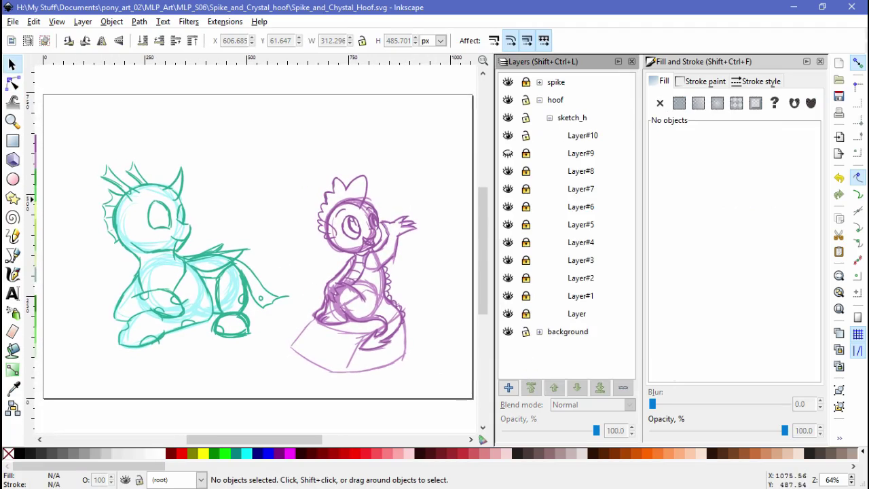
{"action": "left_click", "coordinate": [526, 154]}
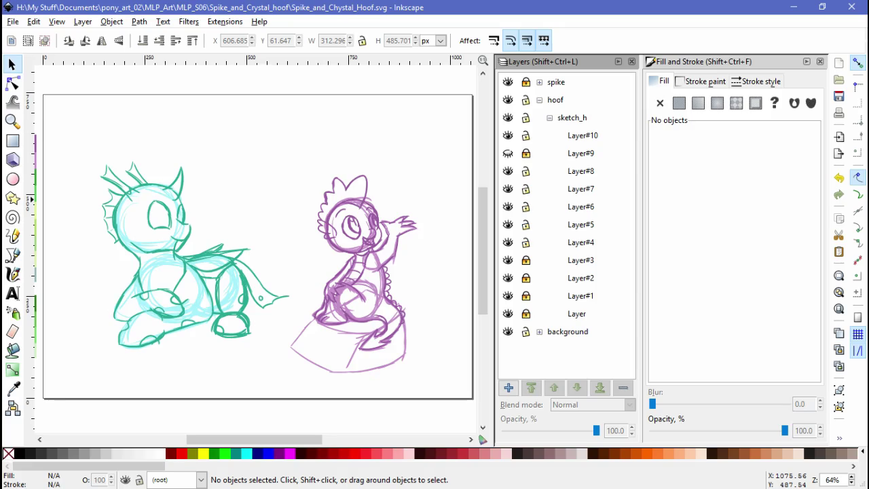
{"action": "left_click", "coordinate": [525, 278]}
{"action": "left_click", "coordinate": [526, 296]}
{"action": "left_click", "coordinate": [526, 314]}
{"action": "left_click", "coordinate": [508, 153]}
{"action": "left_click", "coordinate": [526, 154]}
Step: Try moving the whole Crystal Hoof sketch slightly up and toward Spike, and undo the move
{"action": "left_click_drag", "start_coordinate": [54, 144], "coordinate": [314, 378]}
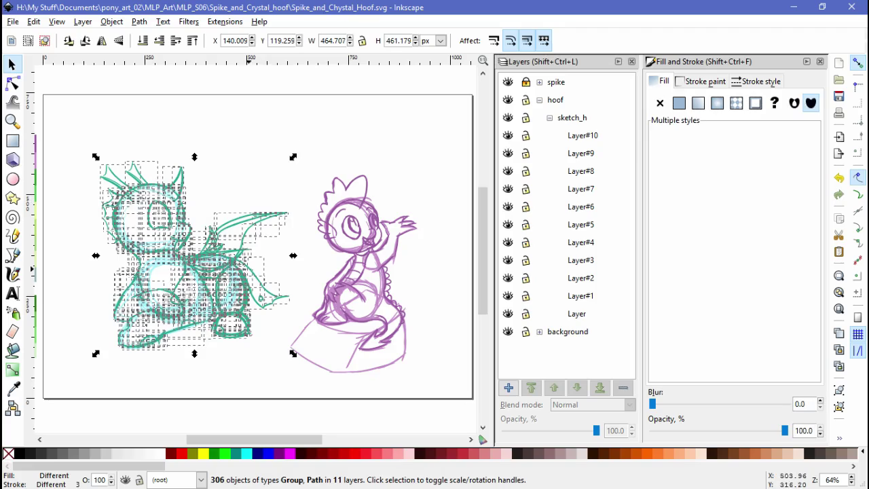
{"action": "left_click_drag", "start_coordinate": [243, 268], "coordinate": [251, 257]}
{"action": "left_click", "coordinate": [182, 345]}
{"action": "key", "text": "ctrl+z"}
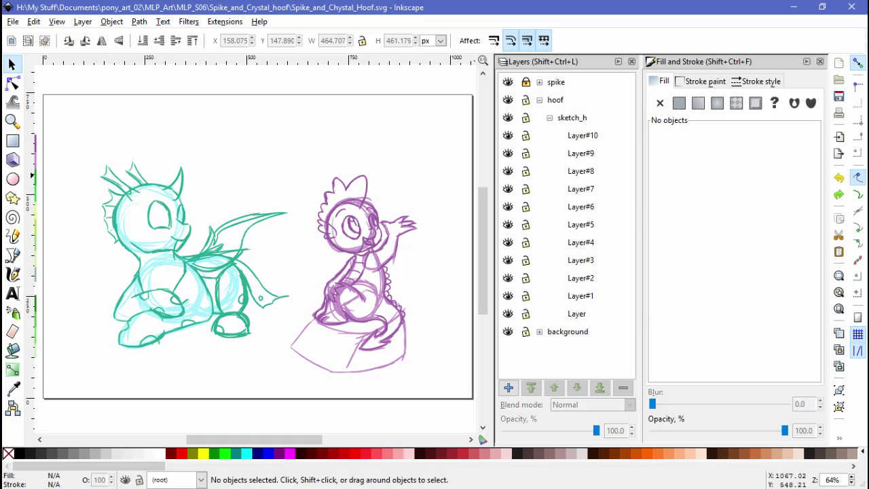
Step: Enlarge both unlocked sketches together about their centre to 874.323 px wide and shift them slightly up and left
{"action": "mouse_move", "coordinate": [431, 398]}
{"action": "left_mouse_down"}
{"action": "mouse_move", "coordinate": [195, 145]}
{"action": "mouse_move", "coordinate": [70, 123]}
{"action": "left_mouse_up"}
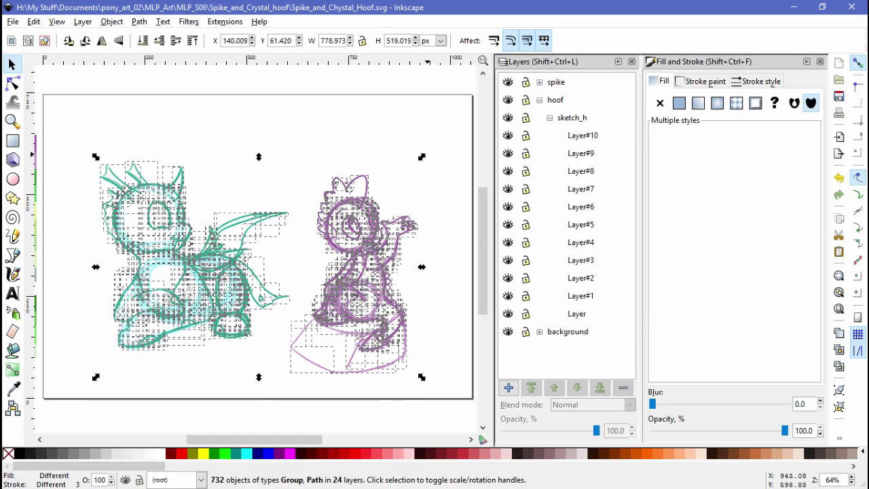
{"action": "left_click_drag", "start_coordinate": [96, 156], "coordinate": [81, 142]}
{"action": "left_click", "coordinate": [390, 127]}
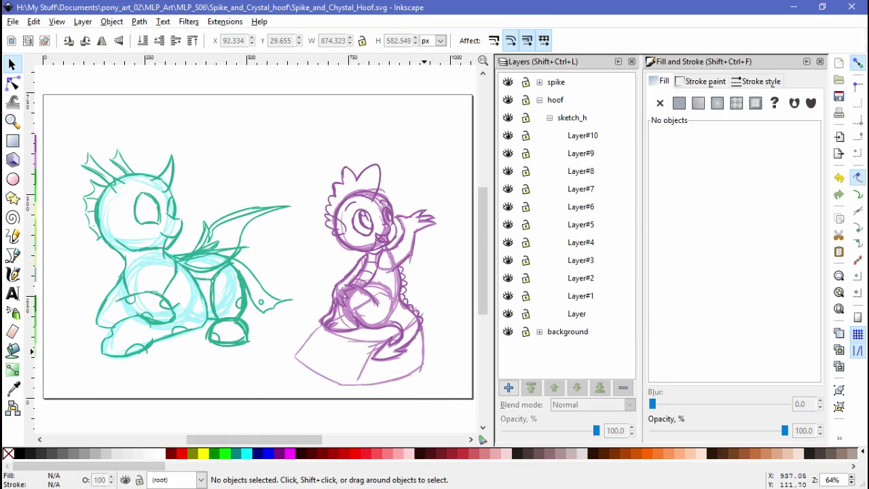
{"action": "left_click_drag", "start_coordinate": [443, 402], "coordinate": [52, 116]}
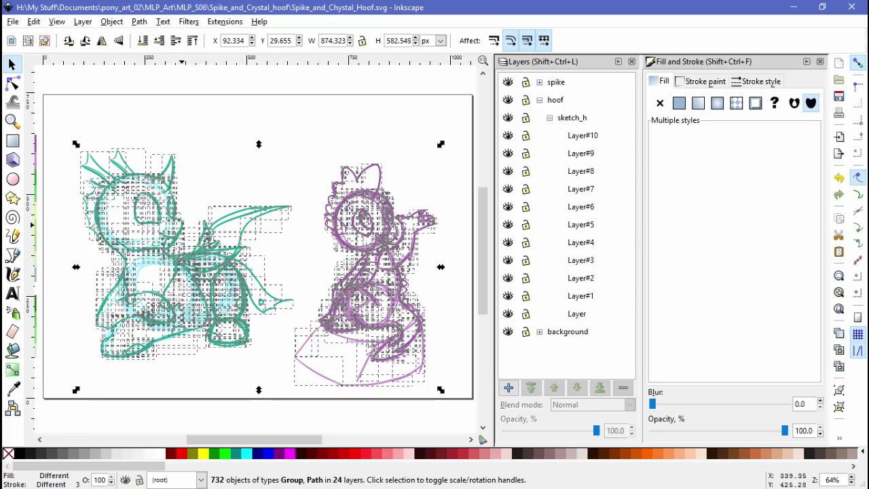
{"action": "left_click_drag", "start_coordinate": [182, 224], "coordinate": [176, 212]}
{"action": "left_click", "coordinate": [419, 138]}
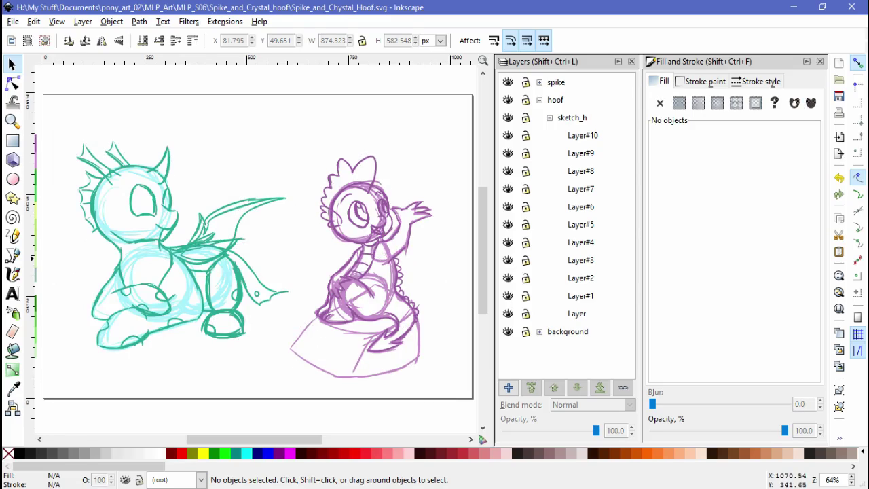
Step: Move only the Spike sketch slightly down and left, and keep the hoof layer locked
{"action": "mouse_move", "coordinate": [266, 136]}
{"action": "left_mouse_down"}
{"action": "mouse_move", "coordinate": [451, 281]}
{"action": "mouse_move", "coordinate": [467, 400]}
{"action": "left_mouse_up"}
{"action": "left_click_drag", "start_coordinate": [395, 258], "coordinate": [391, 261]}
{"action": "key", "text": "Escape"}
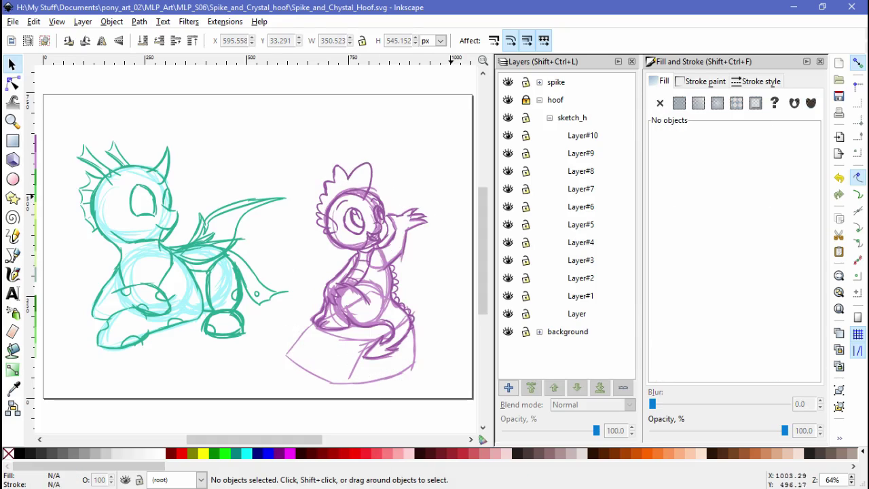
Step: Save the document and collapse the hoof layer's sublayer list
{"action": "key", "text": "ctrl+s"}
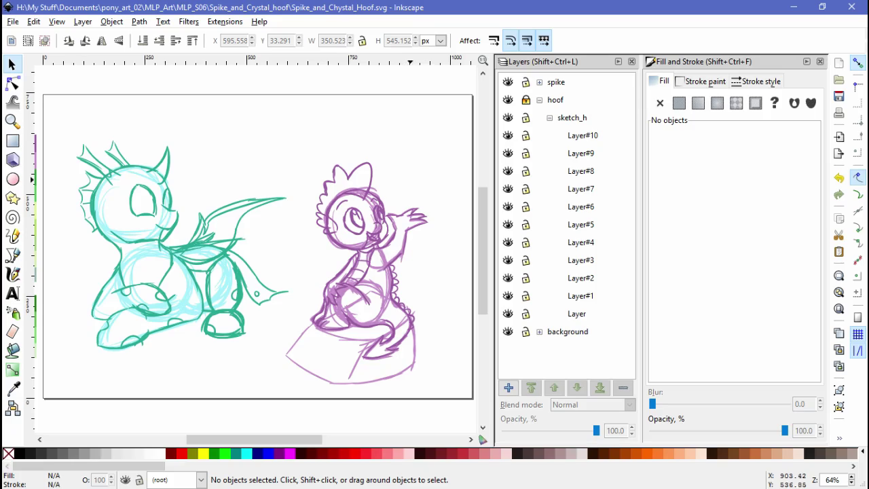
{"action": "left_click", "coordinate": [539, 100]}
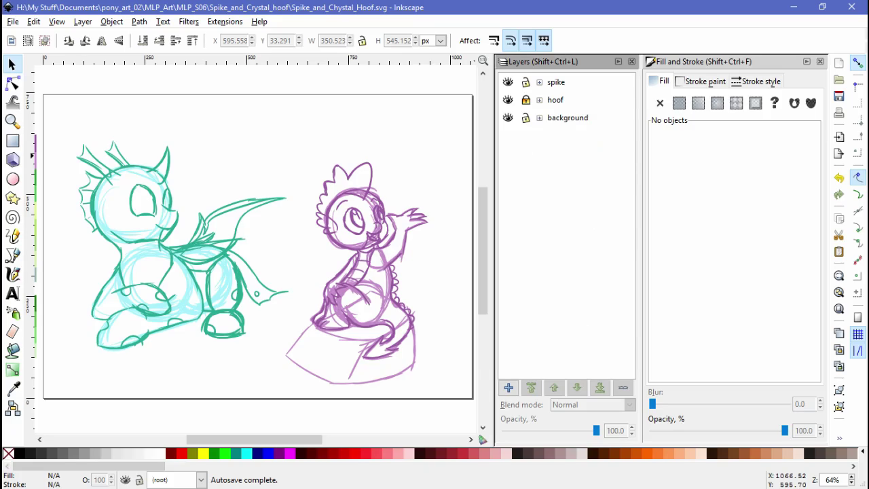
{"action": "mouse_move", "coordinate": [326, 210]}
{"action": "left_mouse_down"}
{"action": "mouse_move", "coordinate": [333, 208]}
{"action": "mouse_move", "coordinate": [325, 213]}
{"action": "left_mouse_up"}
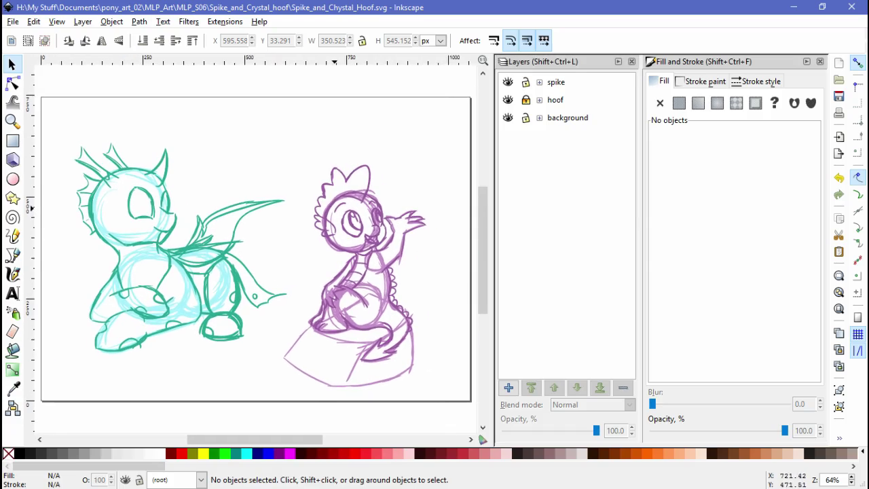